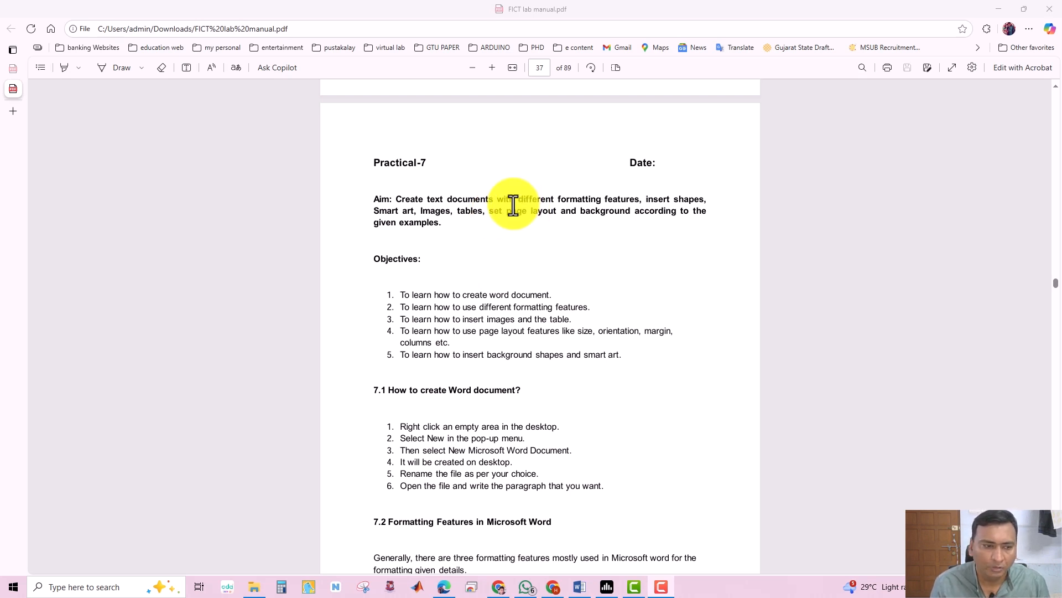
Step: Find and launch Word 2013 and create a new blank document
click(68, 588)
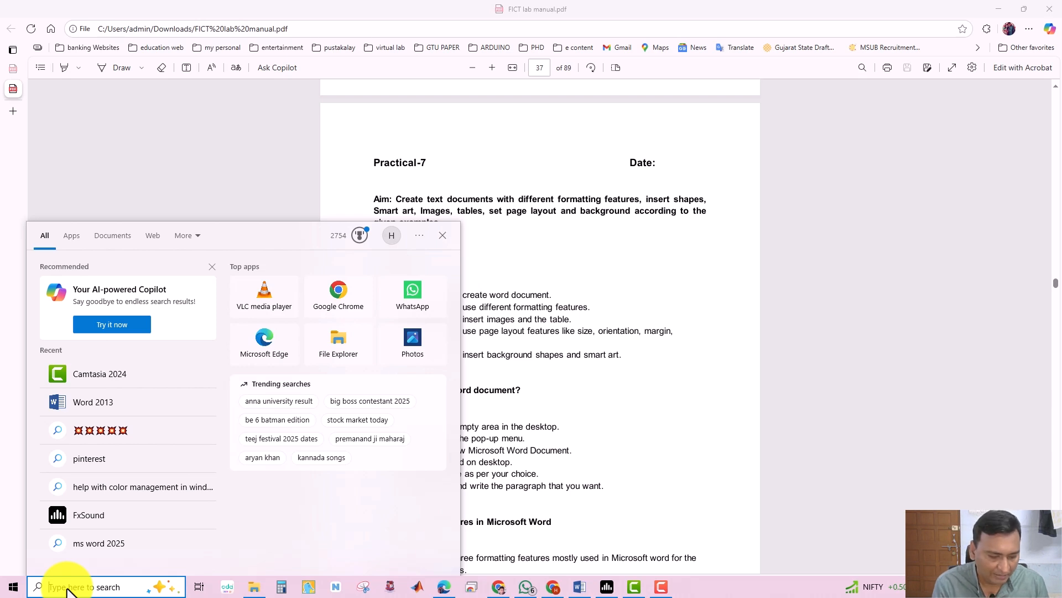
text(wo)
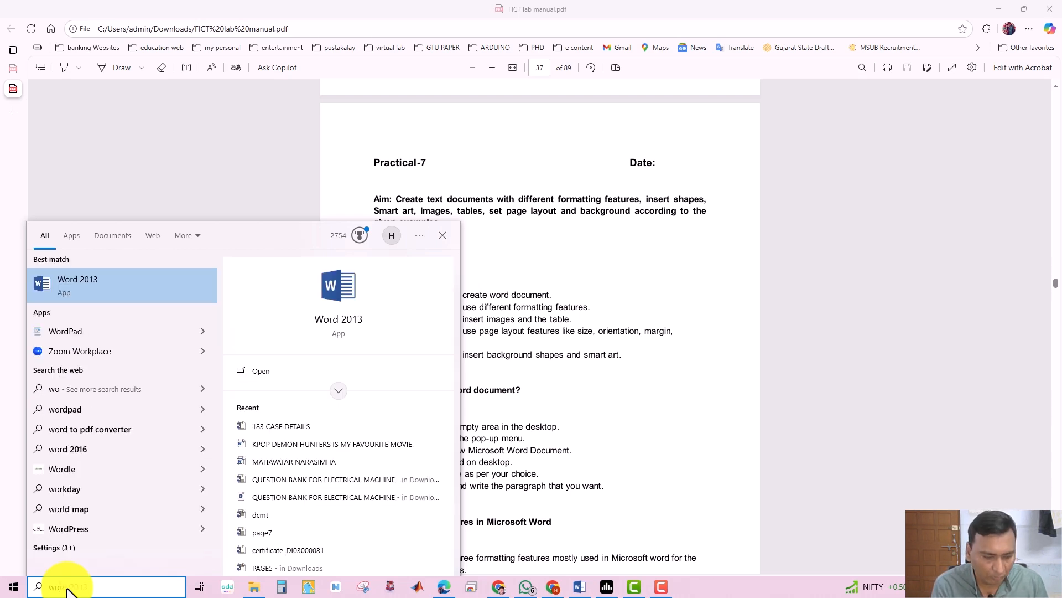
text(rd)
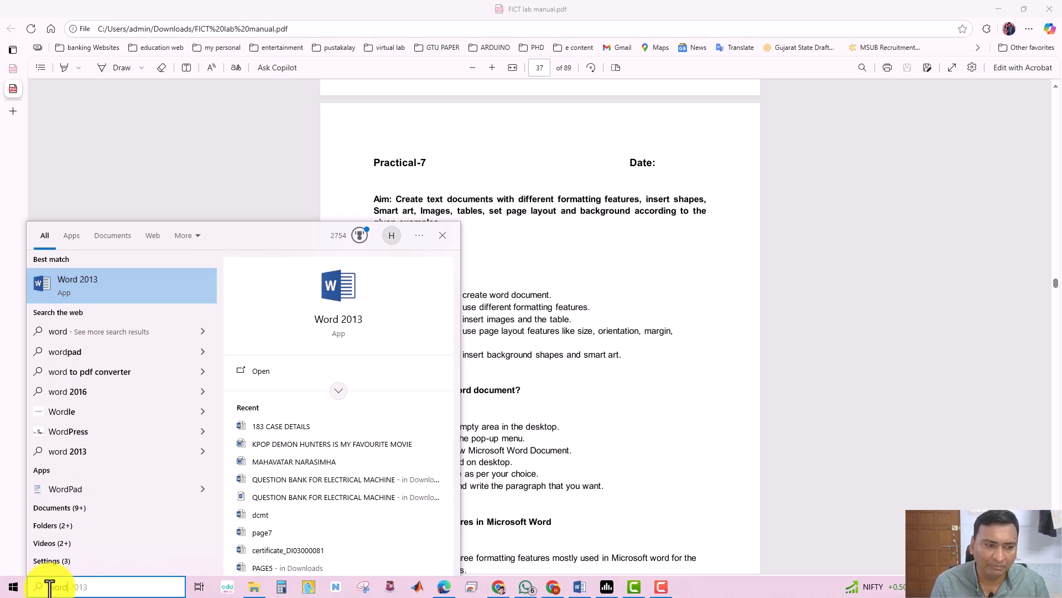
click(95, 285)
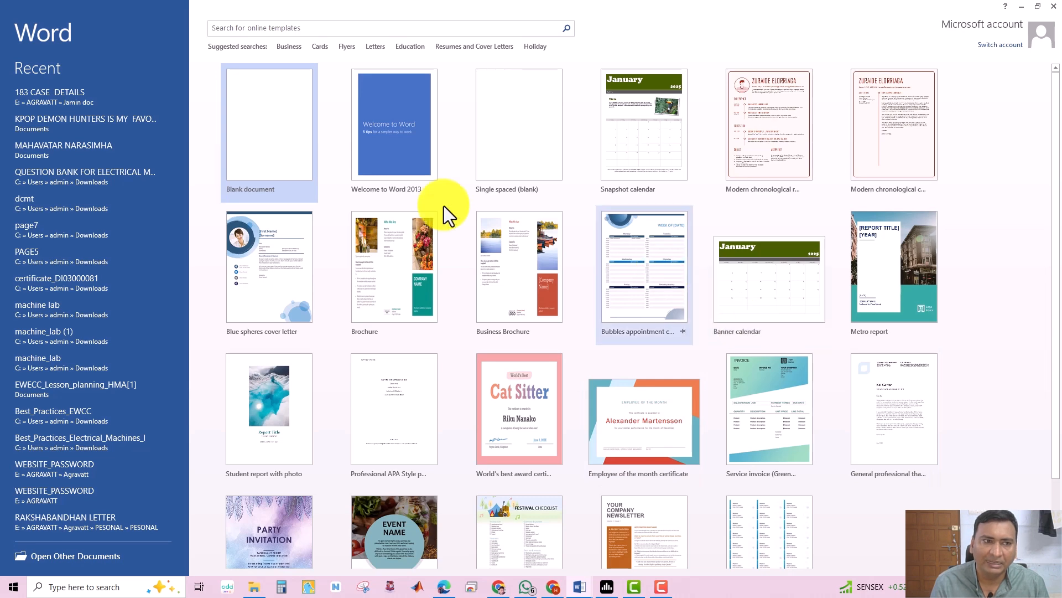
click(265, 135)
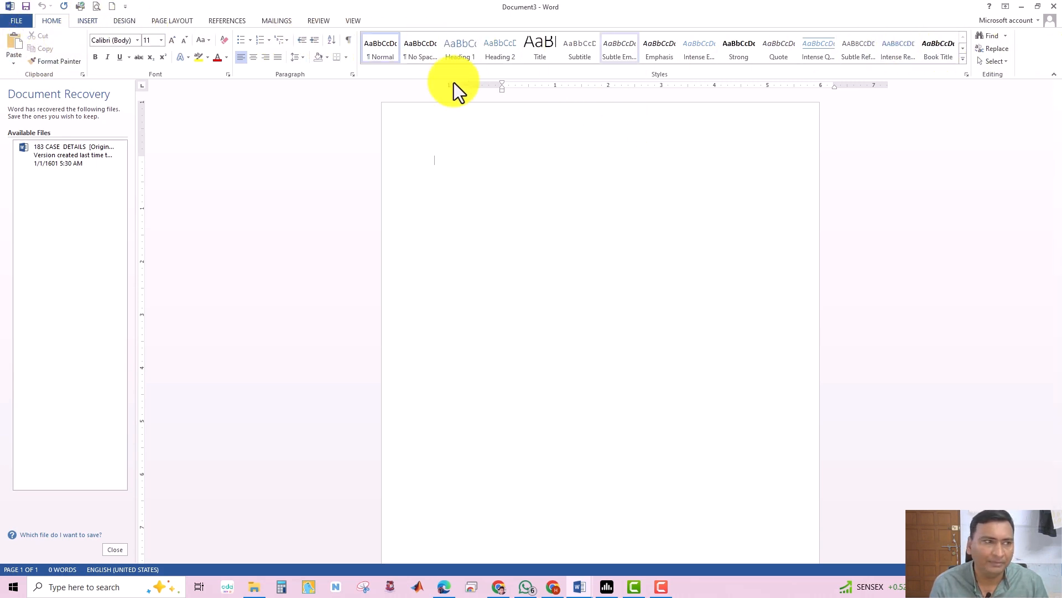
Step: Examine the file, insert, design, page layout, references, mailings, review, view and home commands, and look over the blank page
click(22, 19)
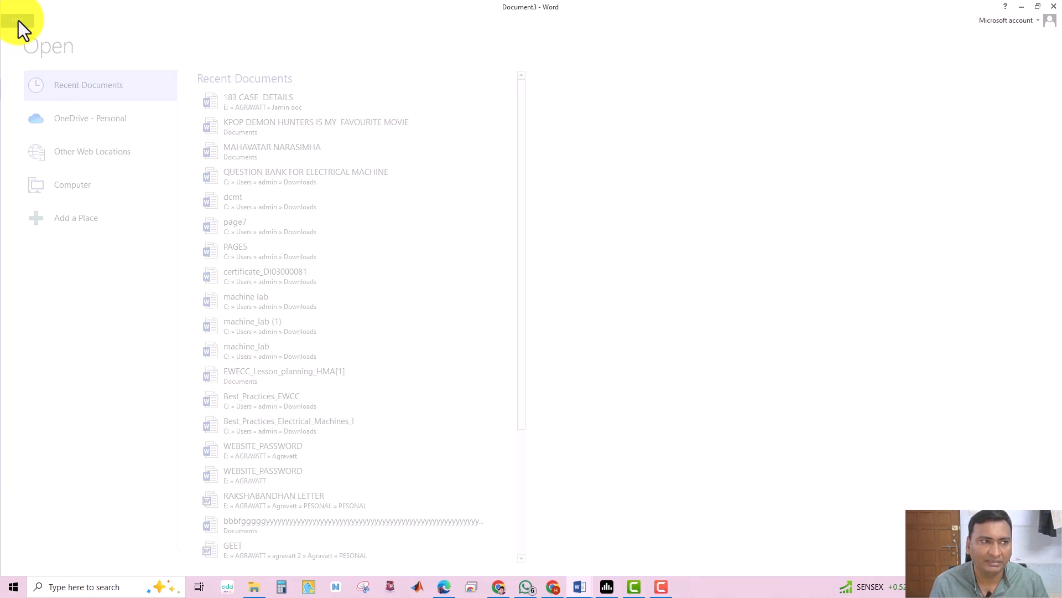
click(19, 21)
click(17, 22)
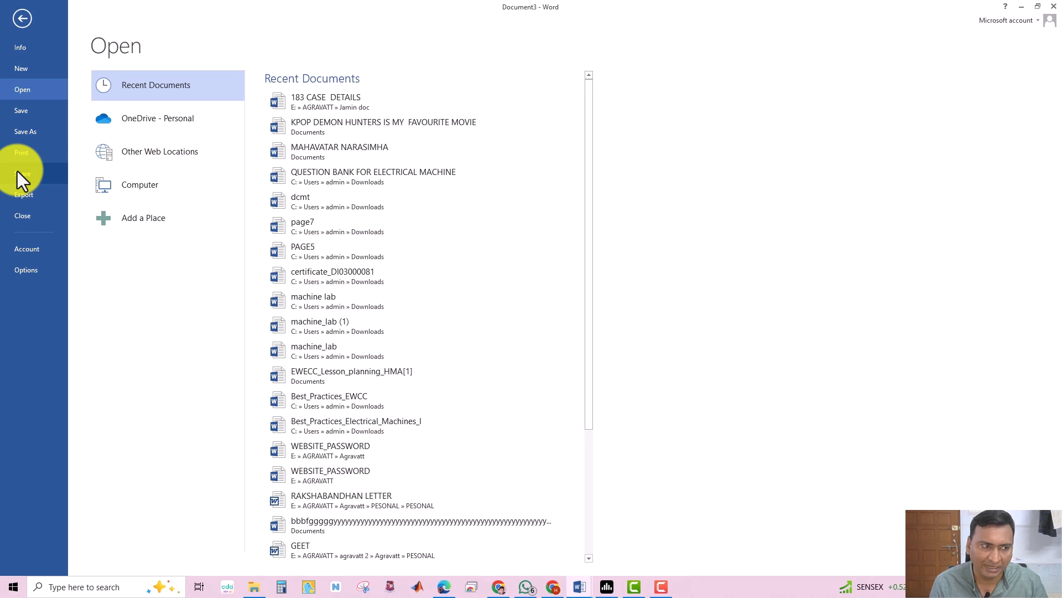
click(16, 26)
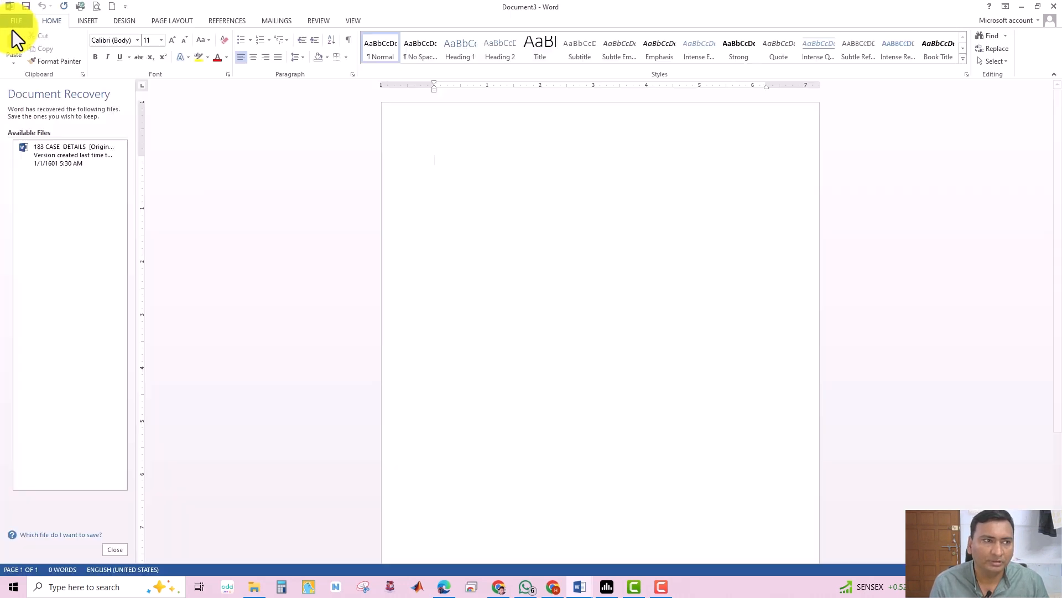
click(88, 24)
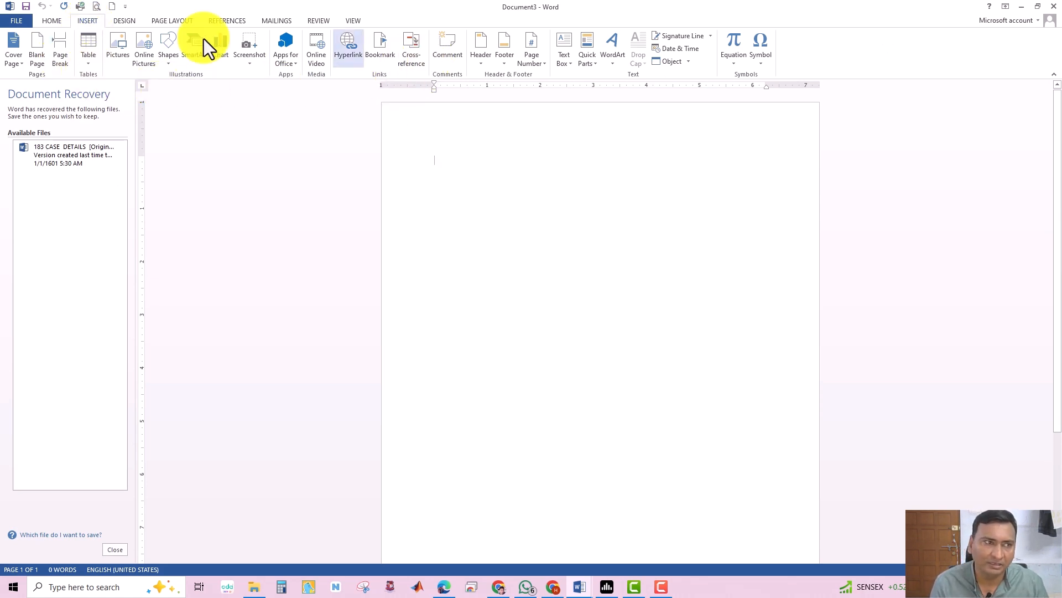
click(131, 21)
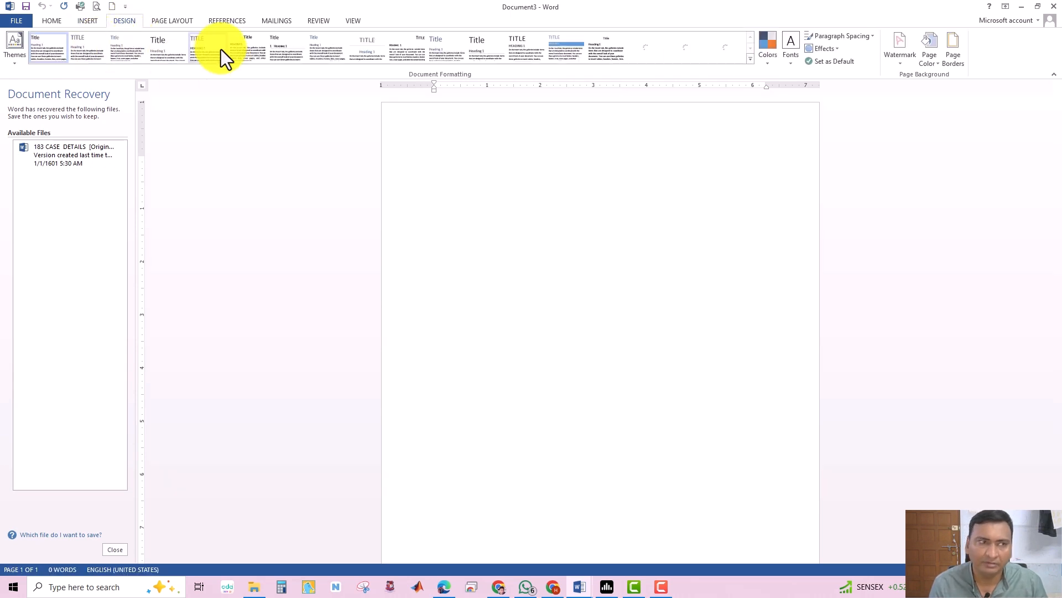
click(186, 24)
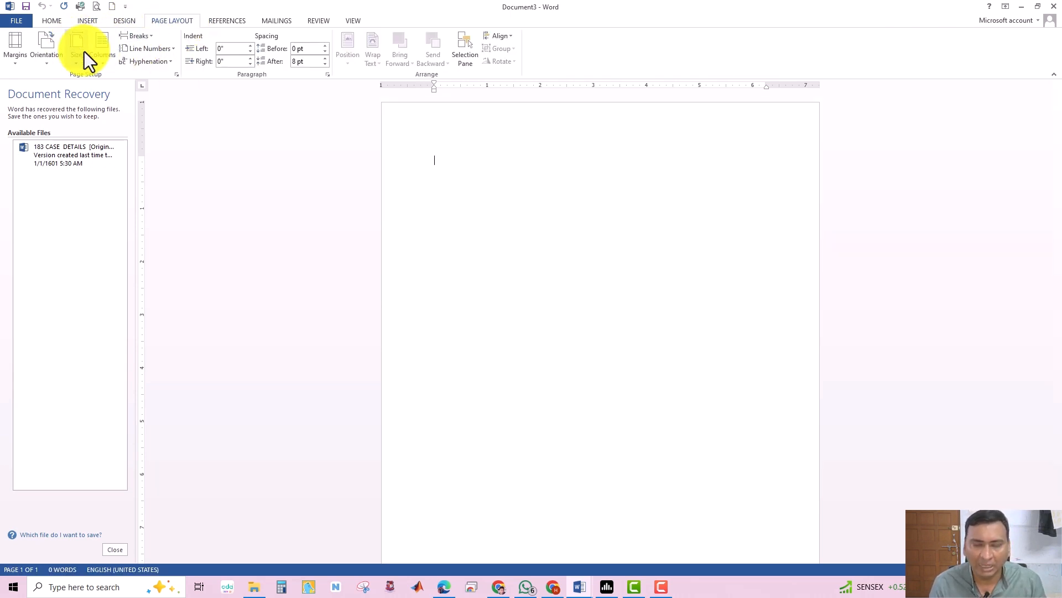
click(219, 22)
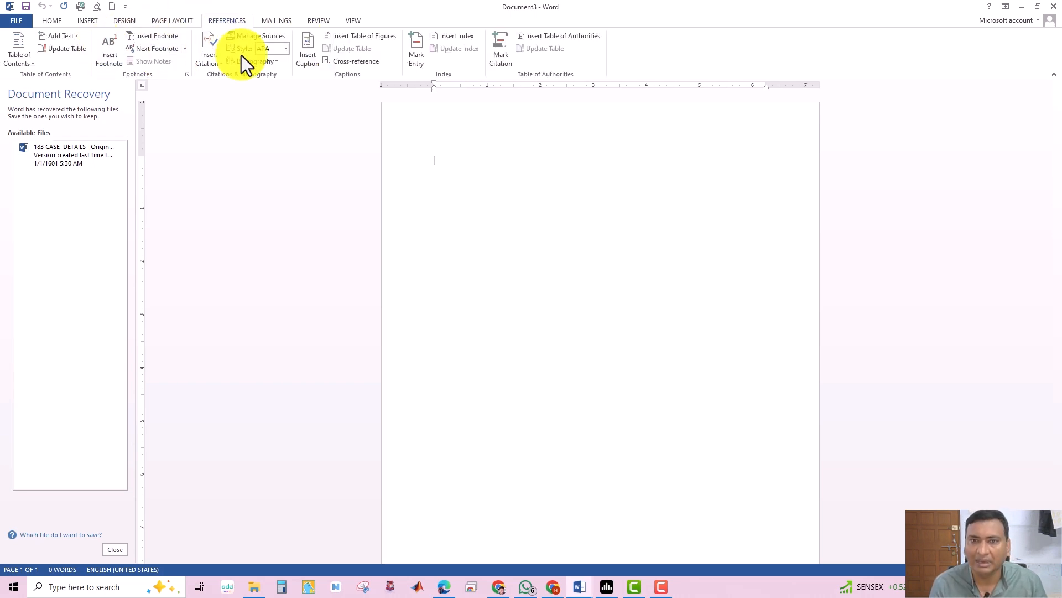
click(273, 24)
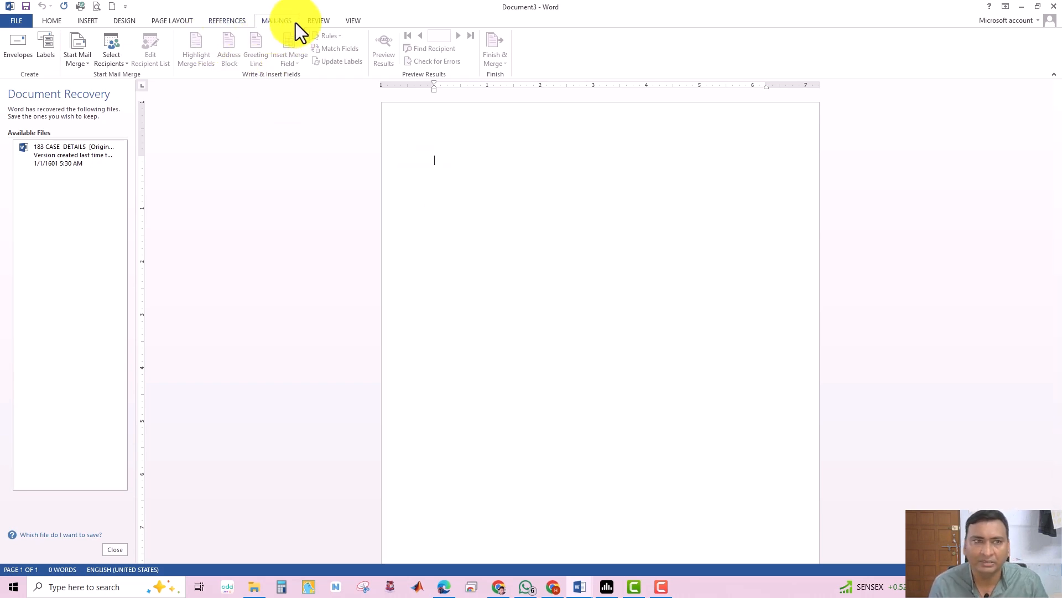
click(320, 22)
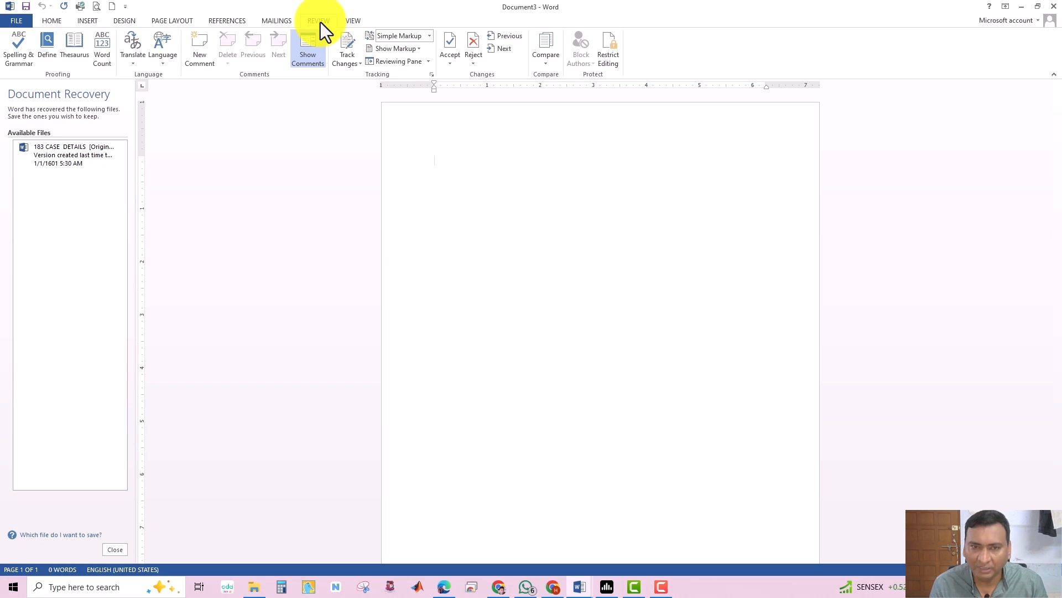
click(352, 21)
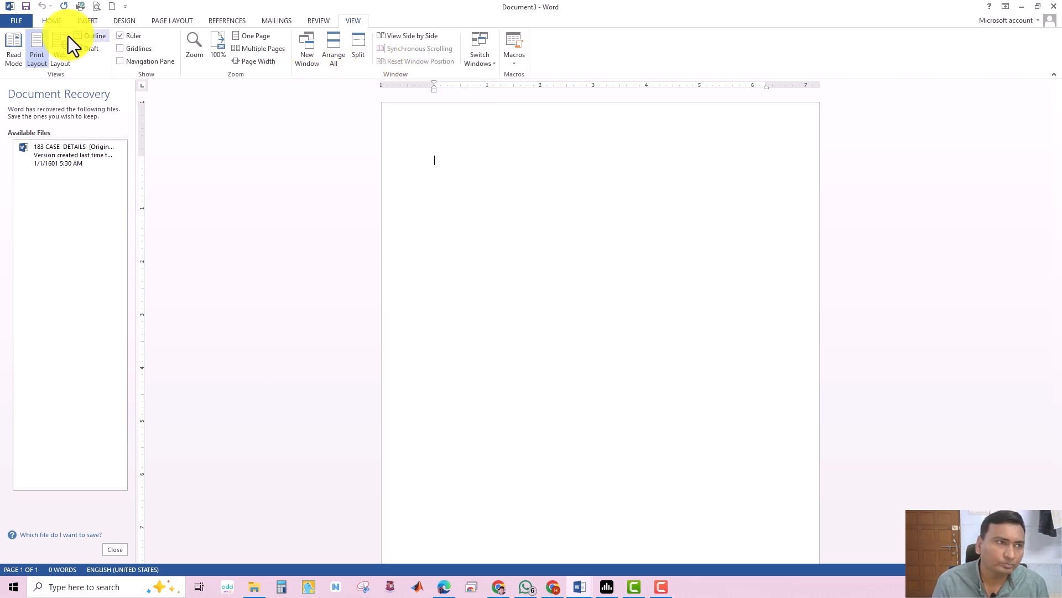
click(51, 21)
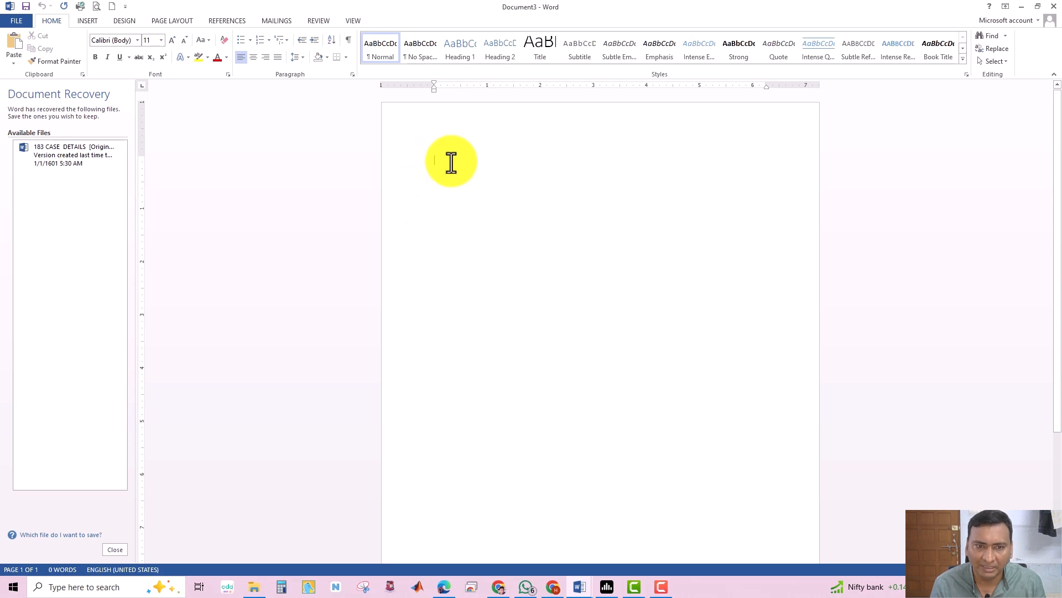
scroll(475, 359, down, 2)
scroll(475, 365, up, 1)
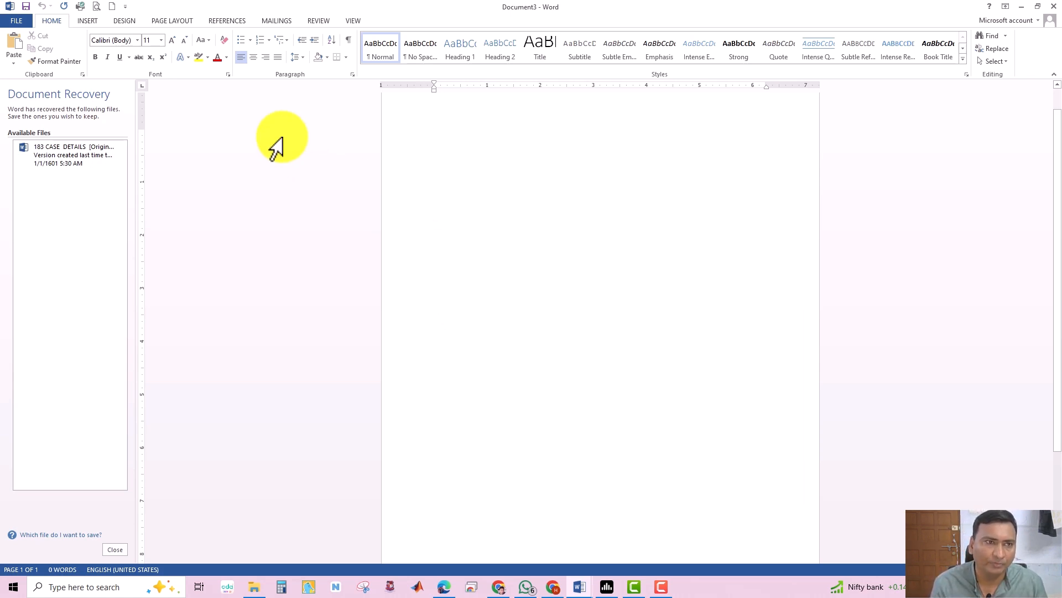
Step: Switch the page orientation to landscape and back to portrait
click(124, 19)
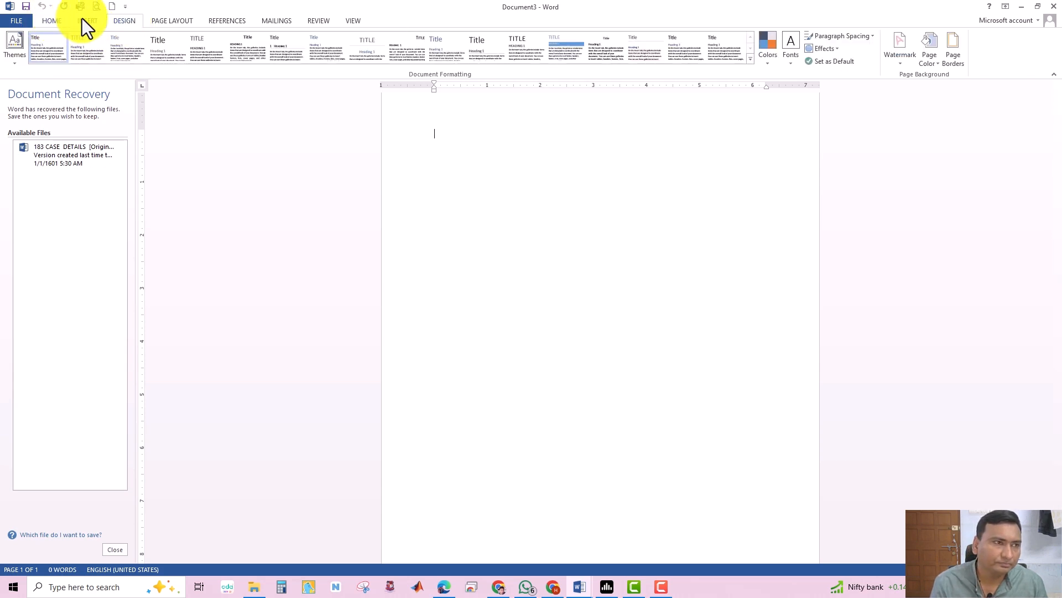
click(172, 21)
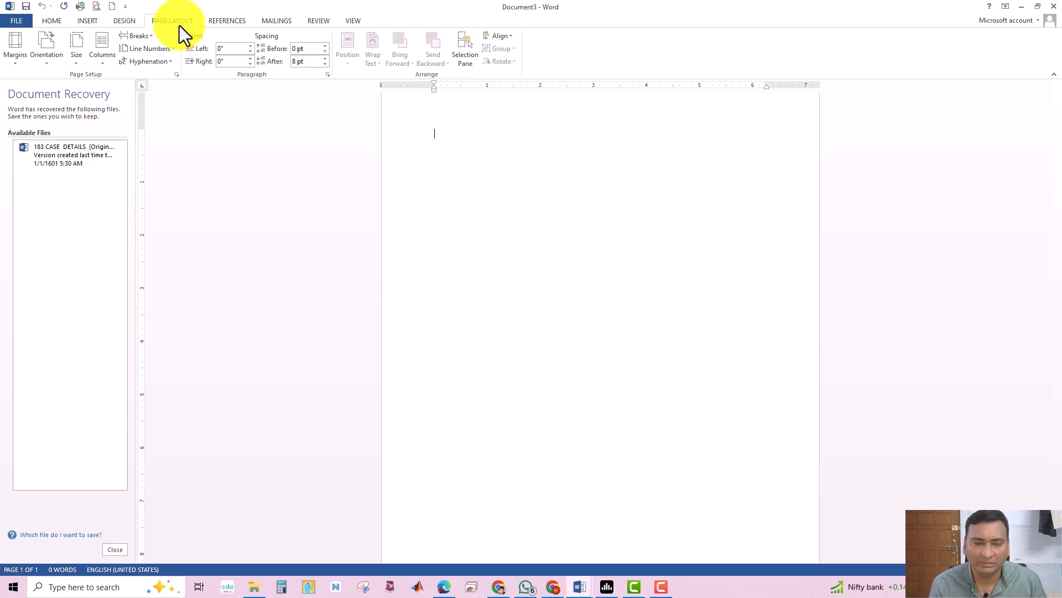
click(51, 65)
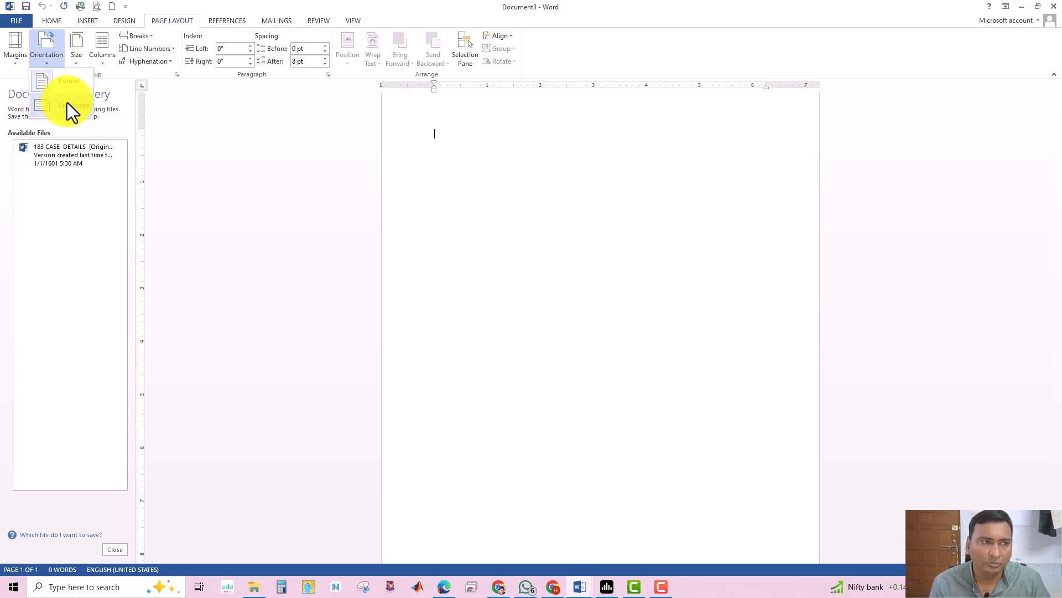
click(68, 107)
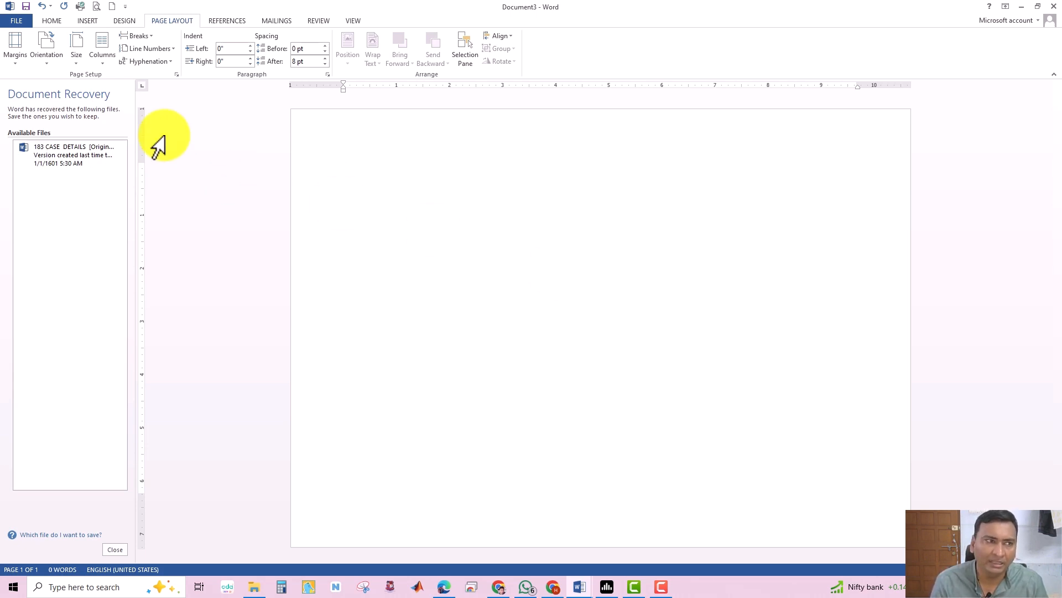
click(37, 58)
click(52, 83)
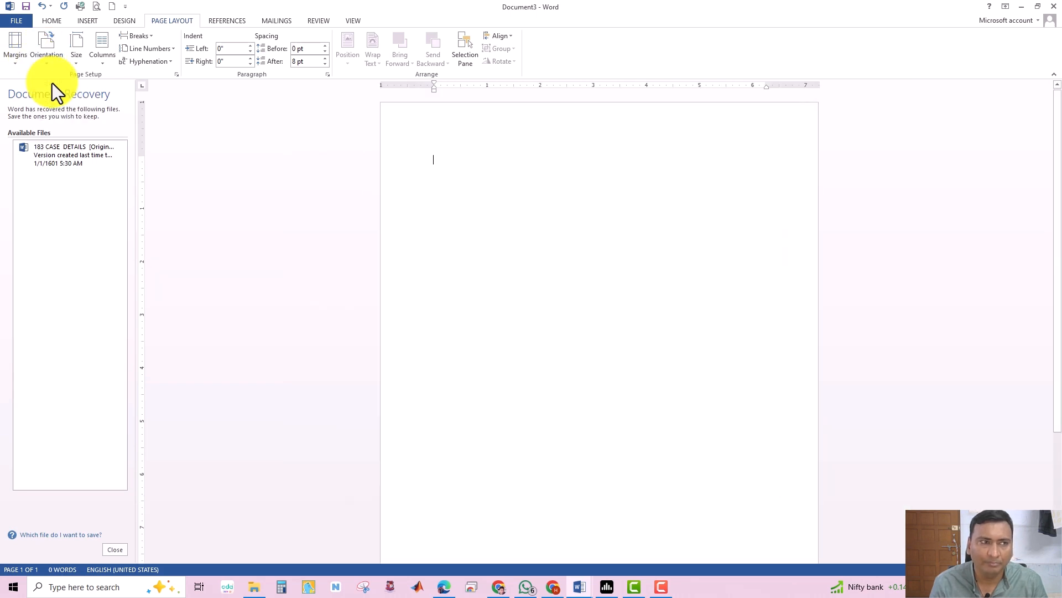
Step: Change the paper size to Envelope C5 and return it to A4
click(82, 62)
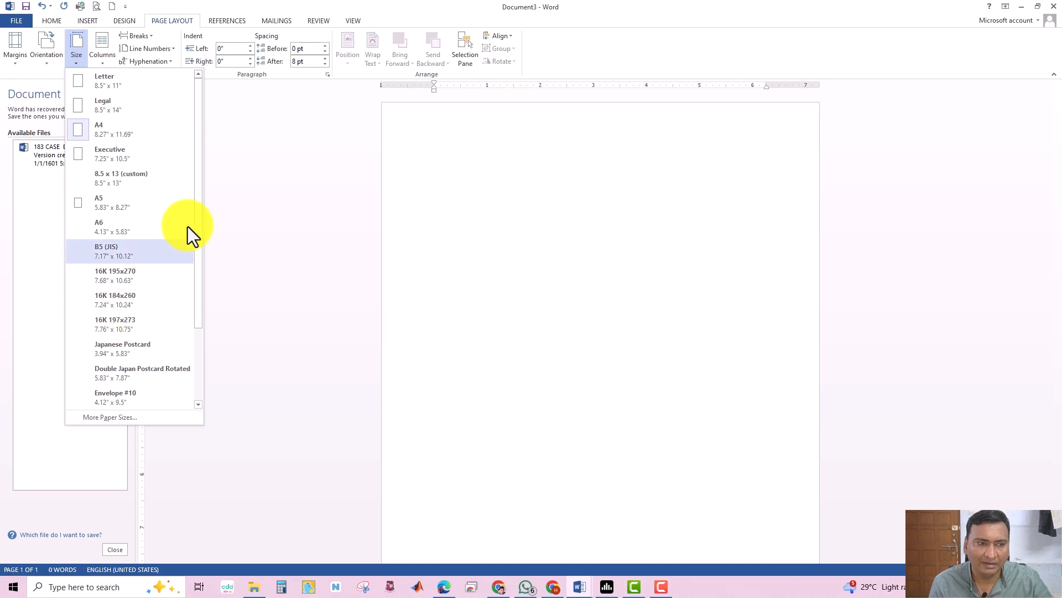
drag(197, 221, 186, 291)
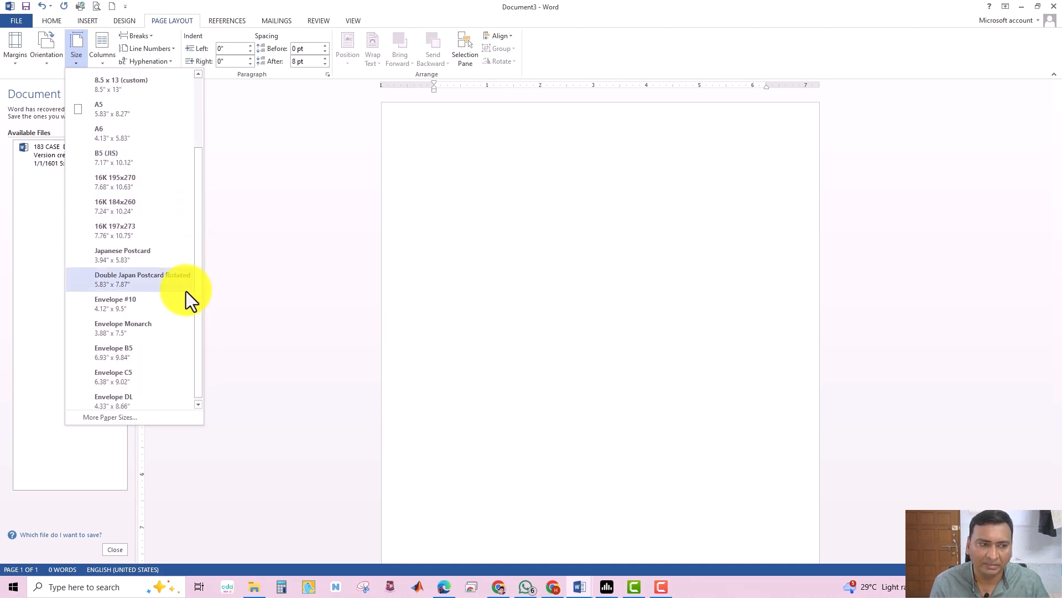
click(119, 375)
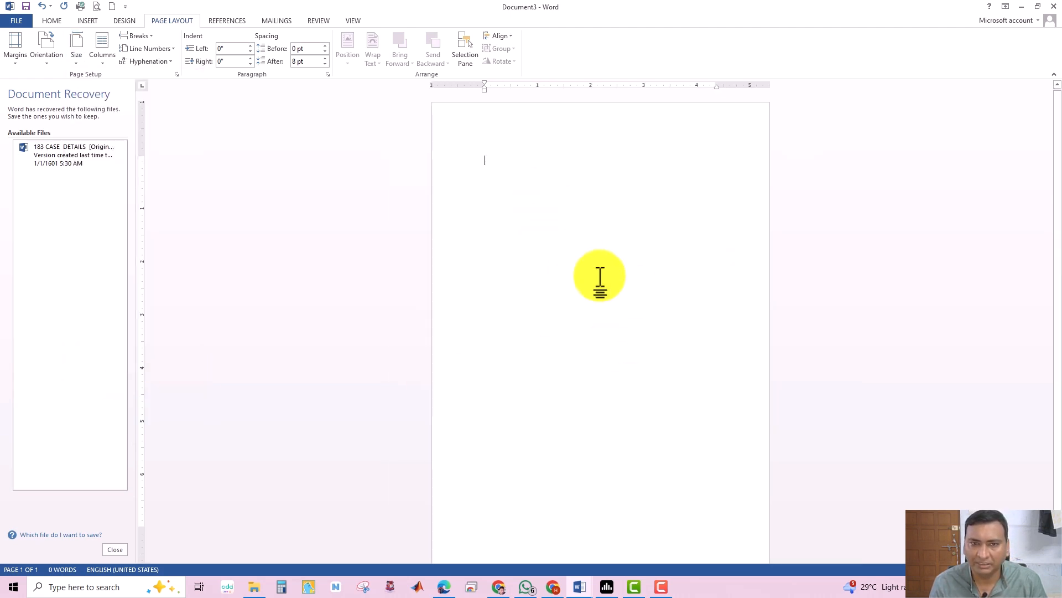
click(75, 54)
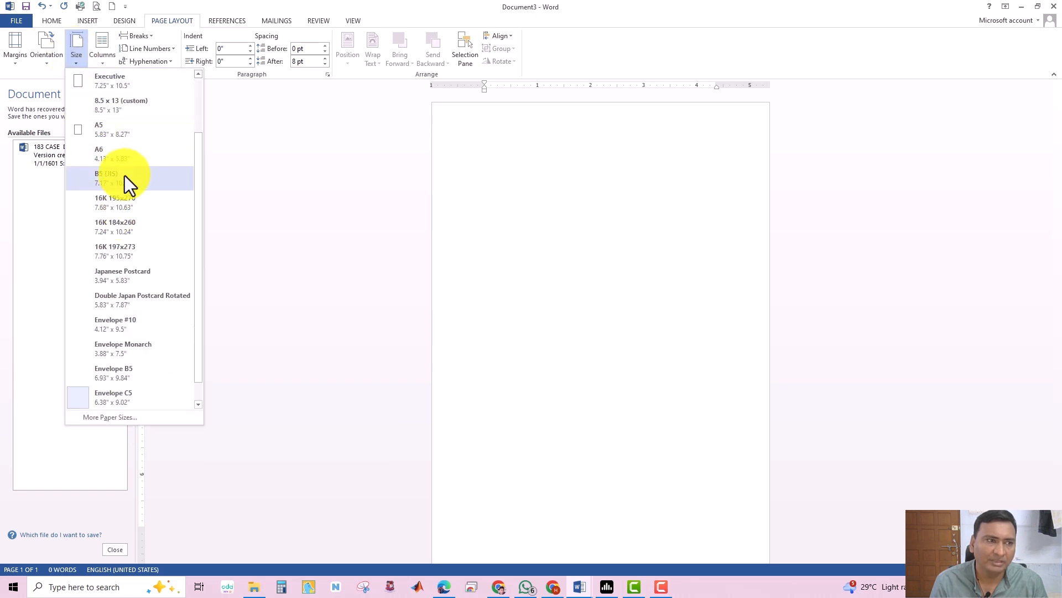
drag(200, 215, 208, 124)
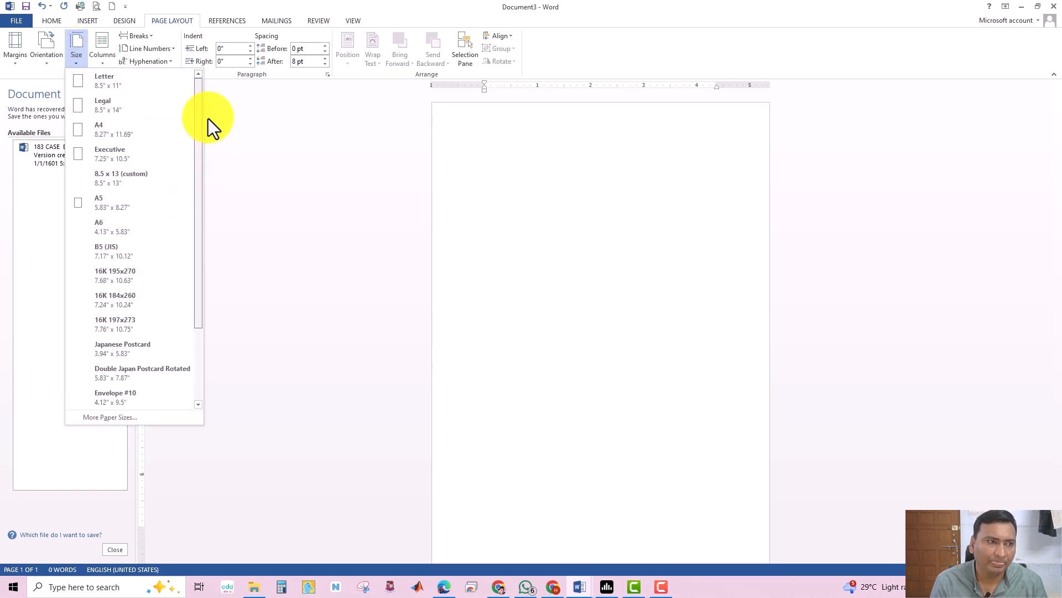
click(89, 133)
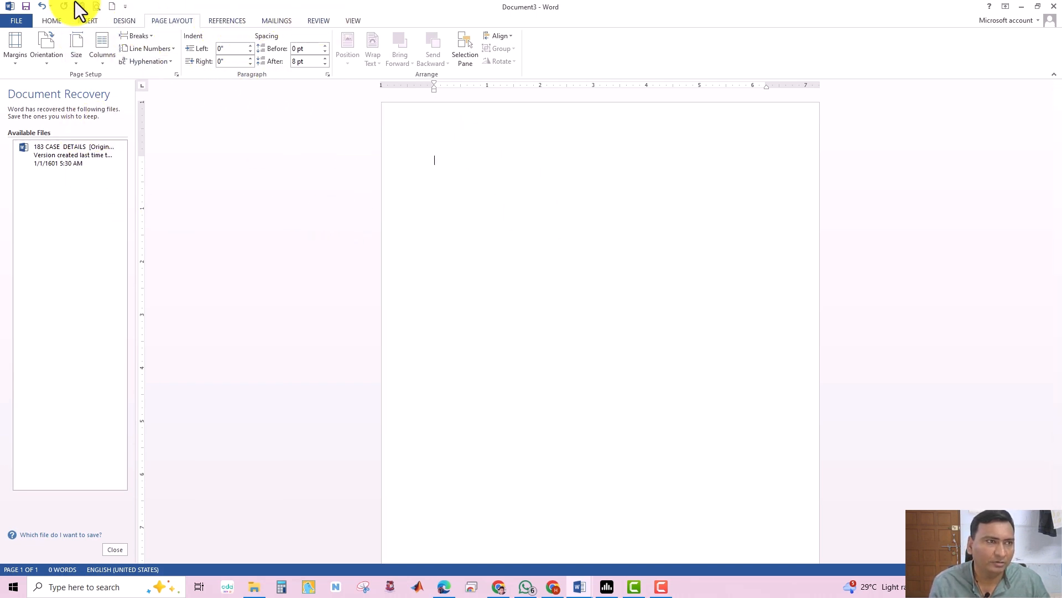
Step: Apply the Narrow page margins preset and return the margins to Normal
click(60, 22)
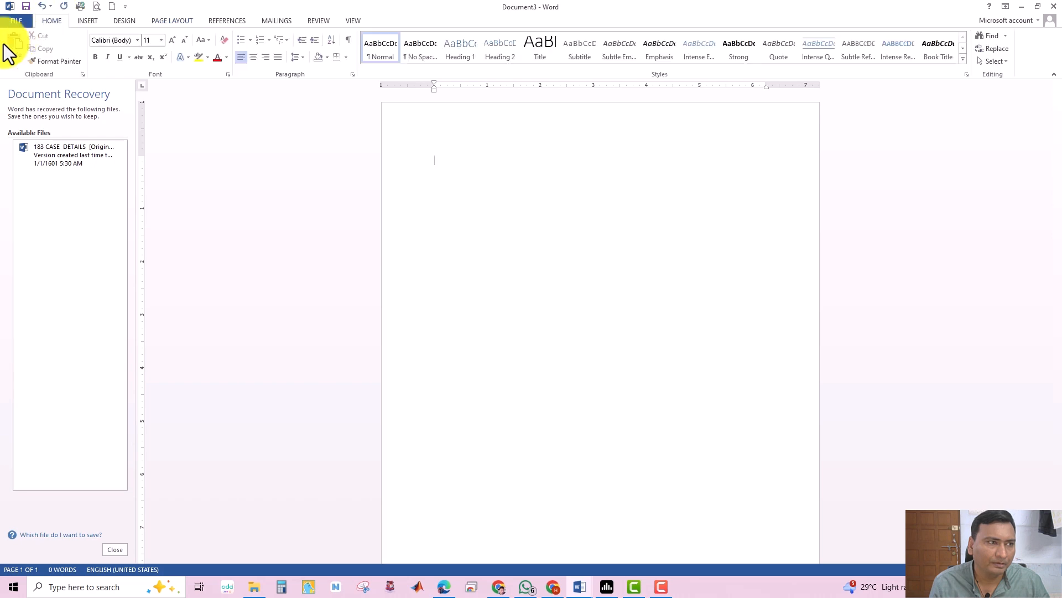
click(166, 22)
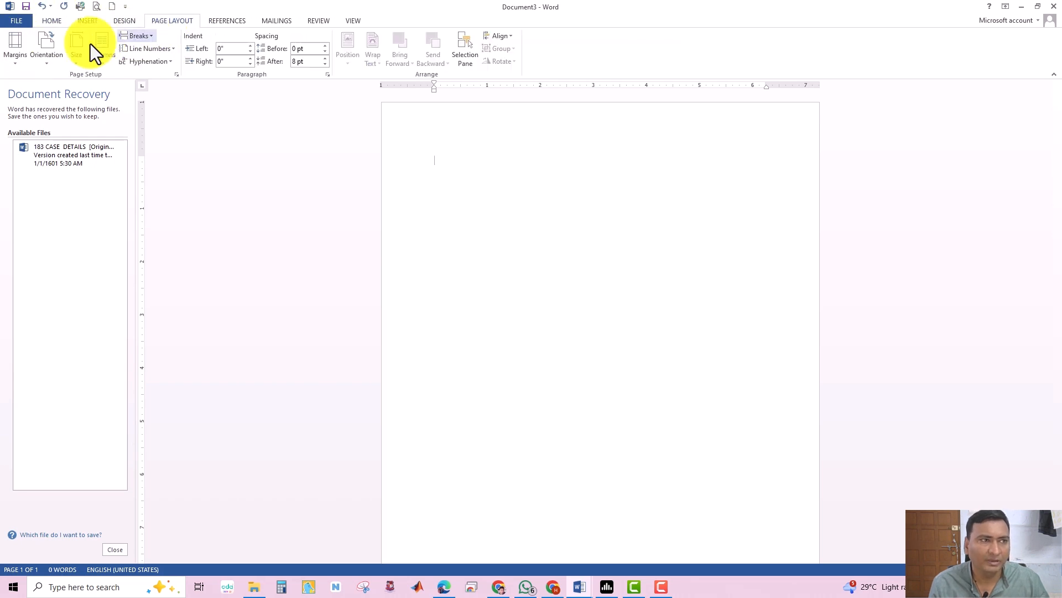
click(13, 51)
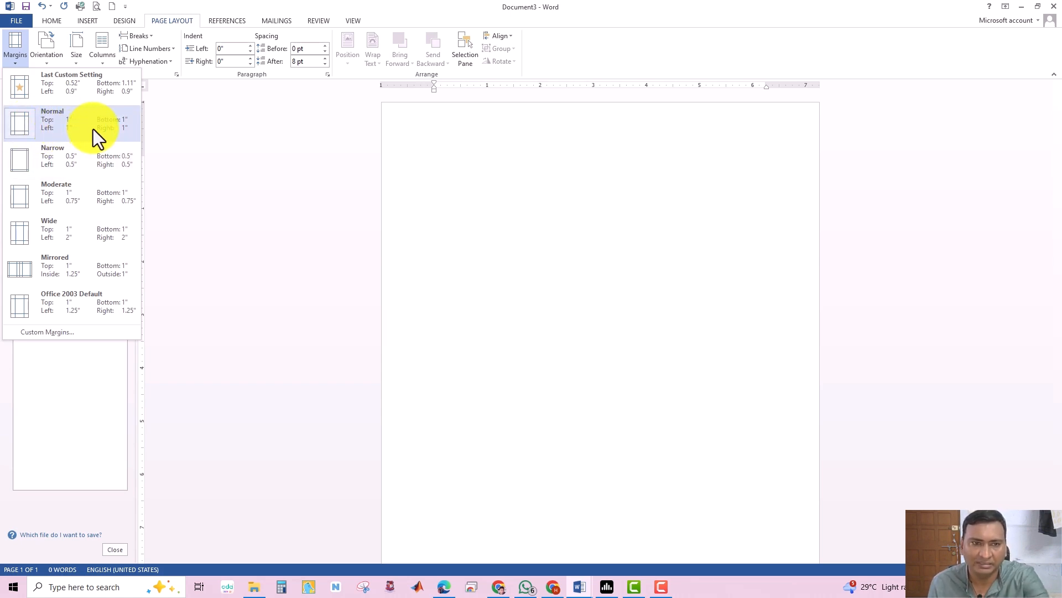
click(45, 167)
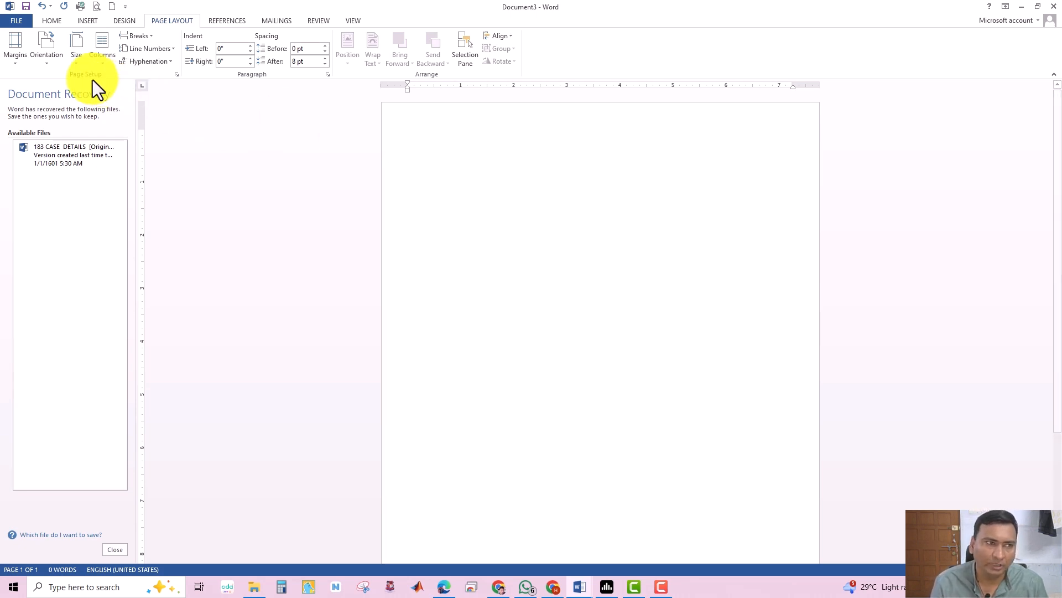
click(17, 48)
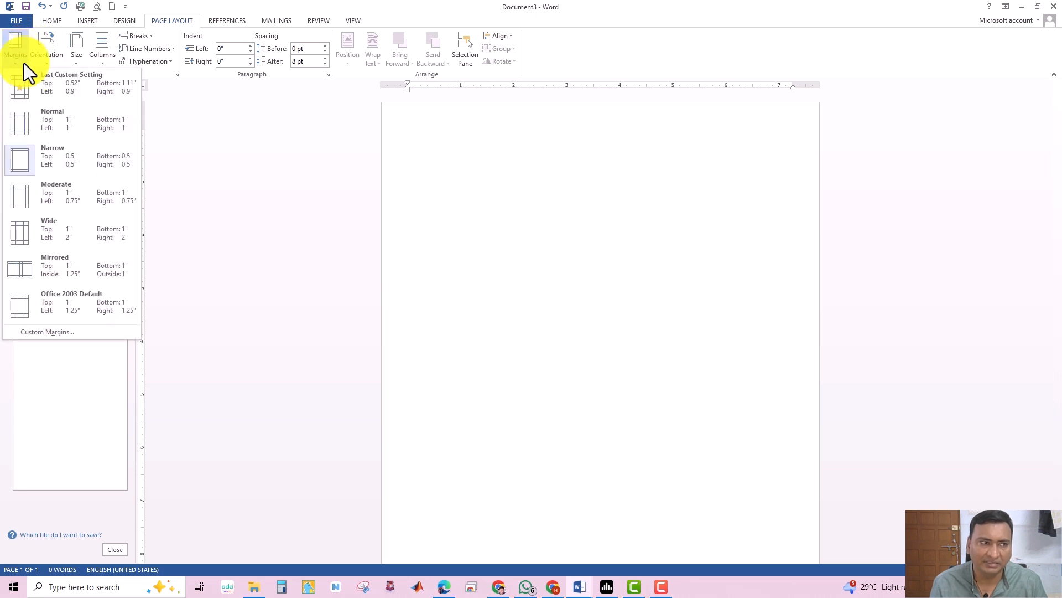
click(20, 118)
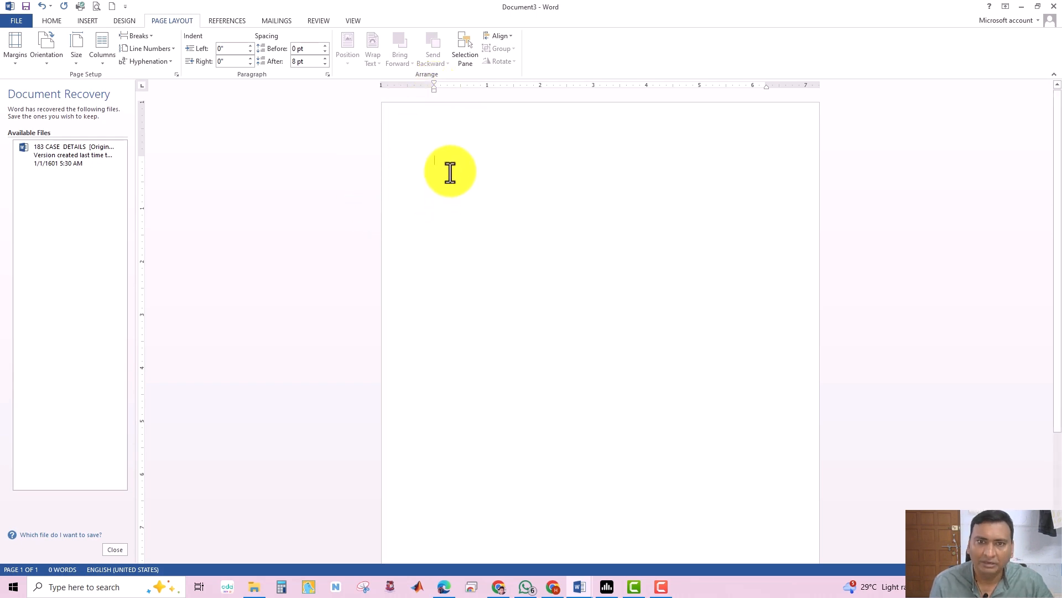
click(499, 587)
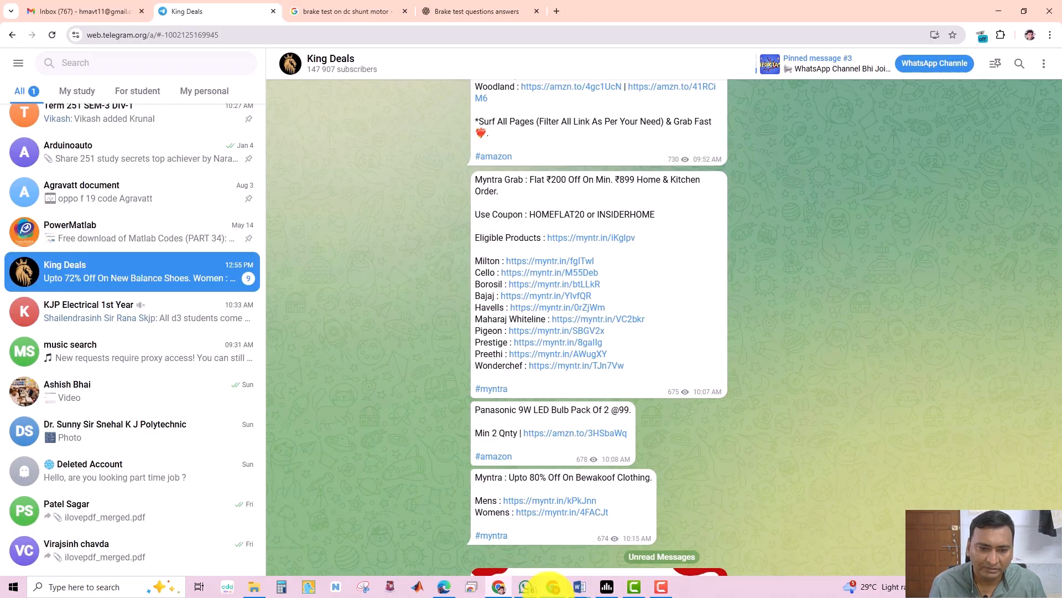
click(552, 586)
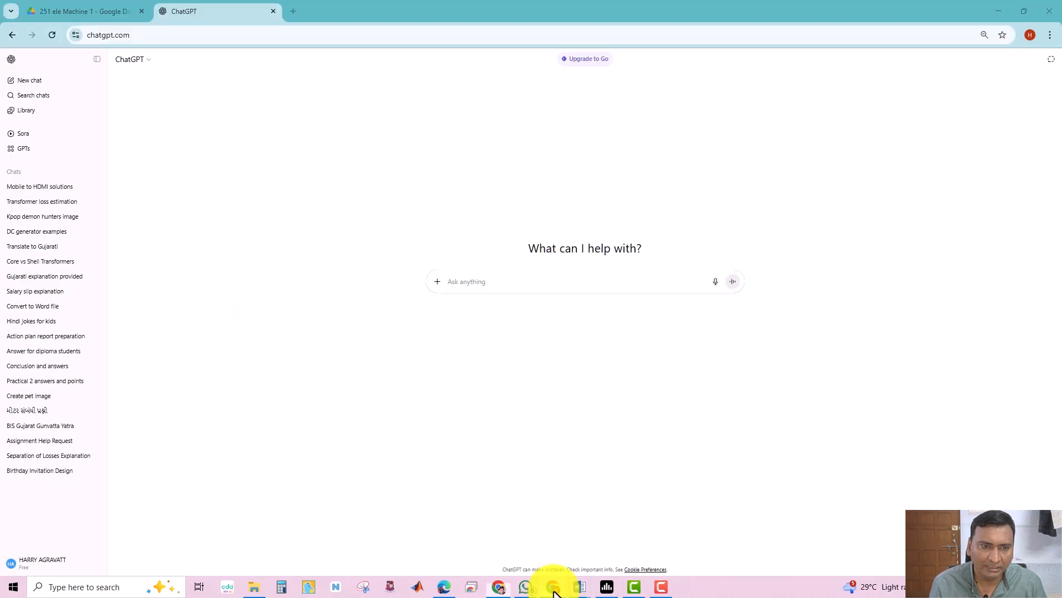
click(494, 585)
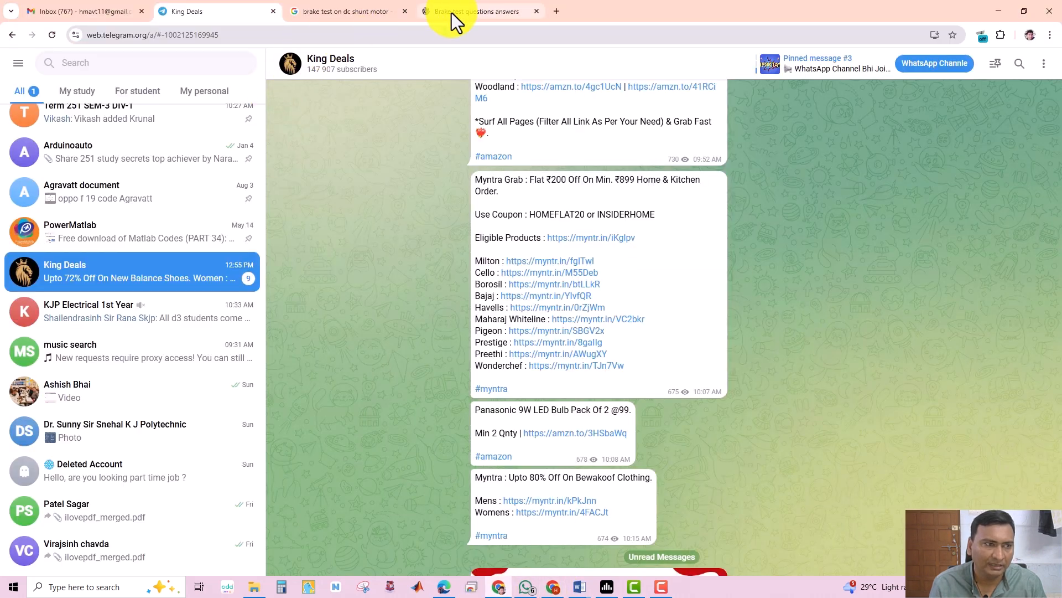
Step: Copy the Practical-7 text, from its heading through MCQ 4's options, from the FICT lab manual PDF in Edge and paste it into the blank Word document
click(444, 587)
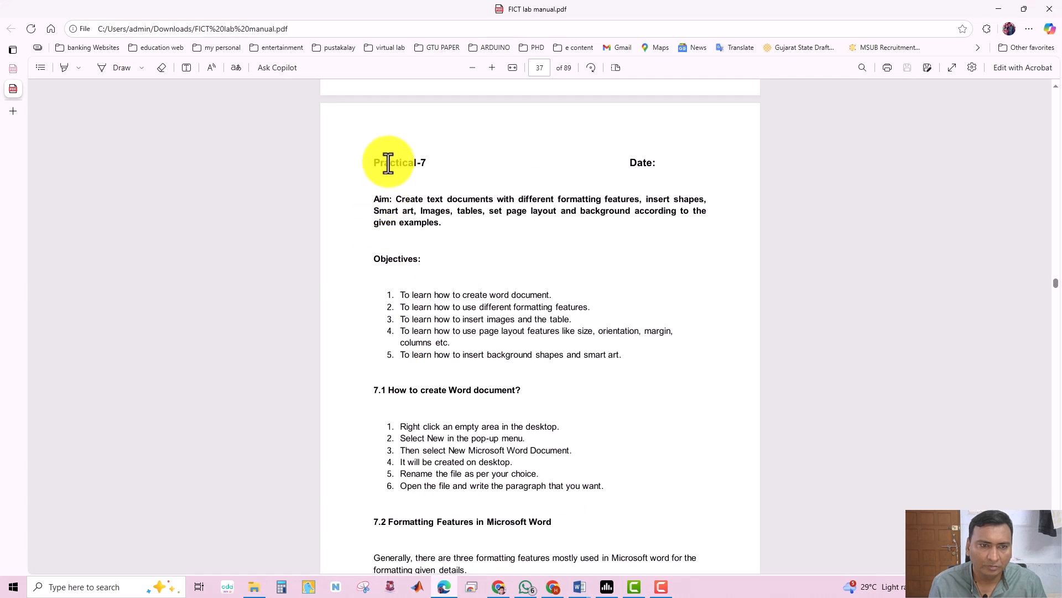
mouse_move(373, 162)
mouse_down()
mouse_move(469, 321)
mouse_move(505, 519)
mouse_move(508, 467)
mouse_move(555, 576)
mouse_move(590, 587)
mouse_move(585, 545)
mouse_move(592, 592)
mouse_move(501, 491)
mouse_move(493, 531)
mouse_move(507, 591)
mouse_move(456, 457)
mouse_move(450, 365)
mouse_move(450, 387)
mouse_up()
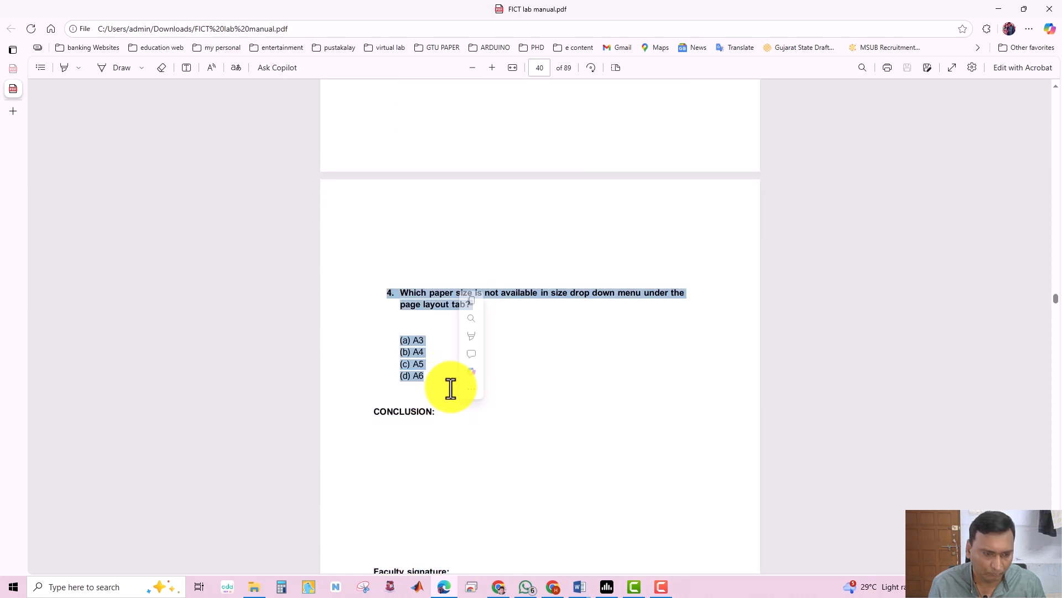
click(1001, 2)
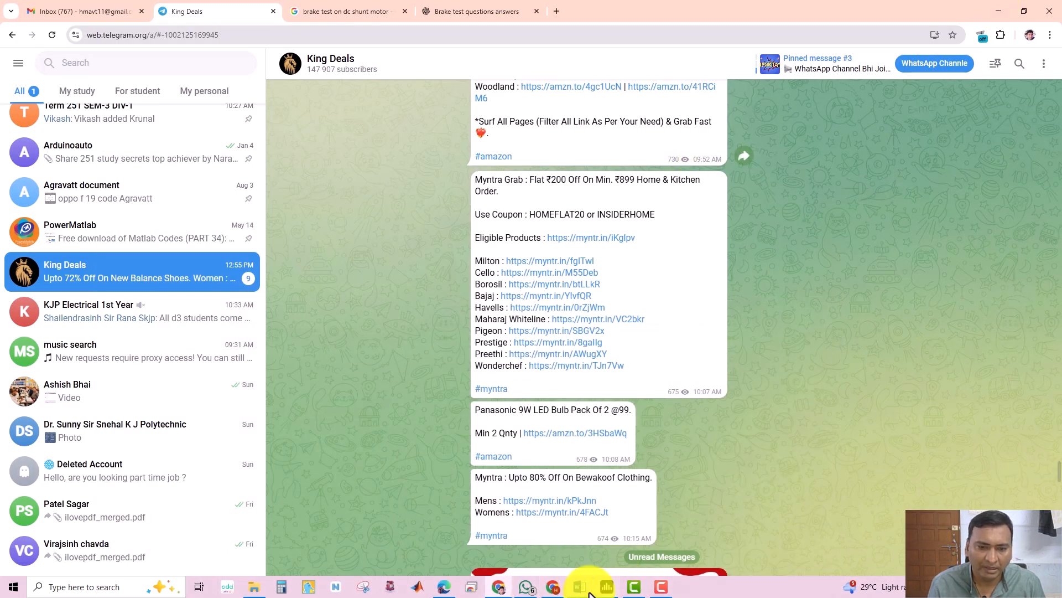
click(663, 557)
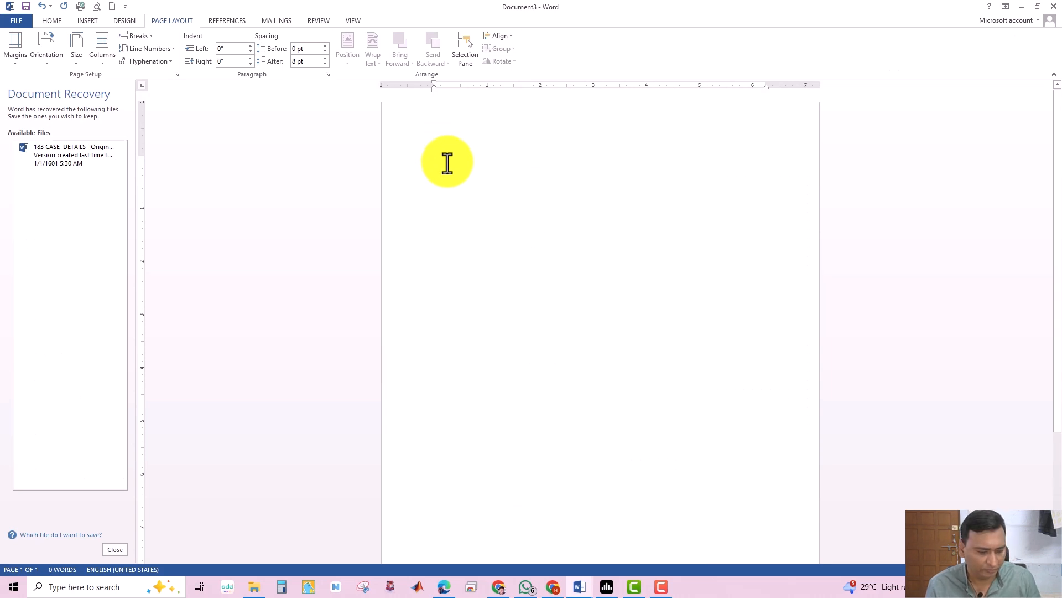
key(ctrl+v)
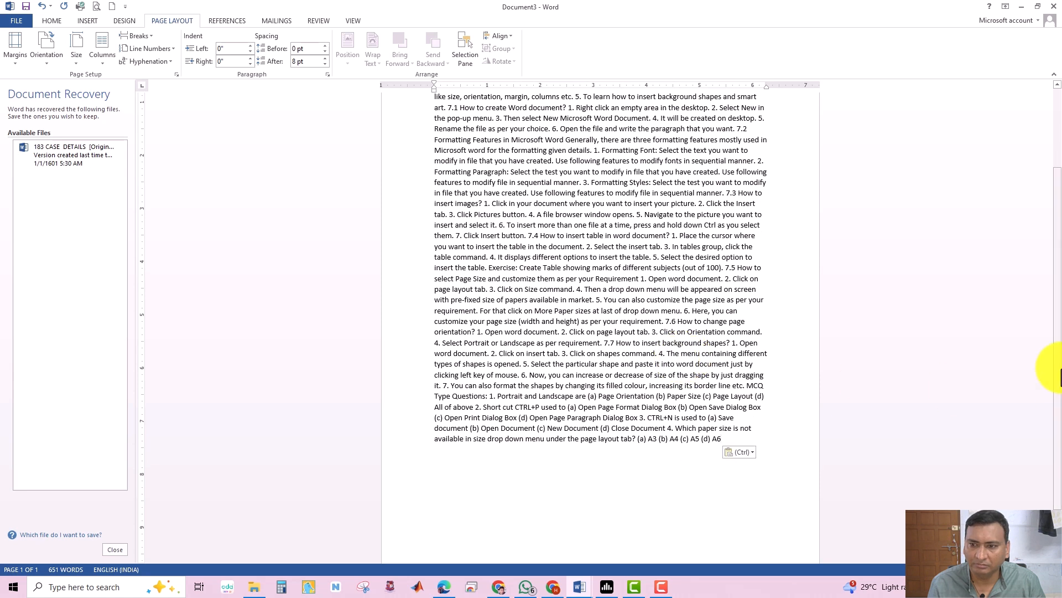
drag(1057, 365, 1059, 338)
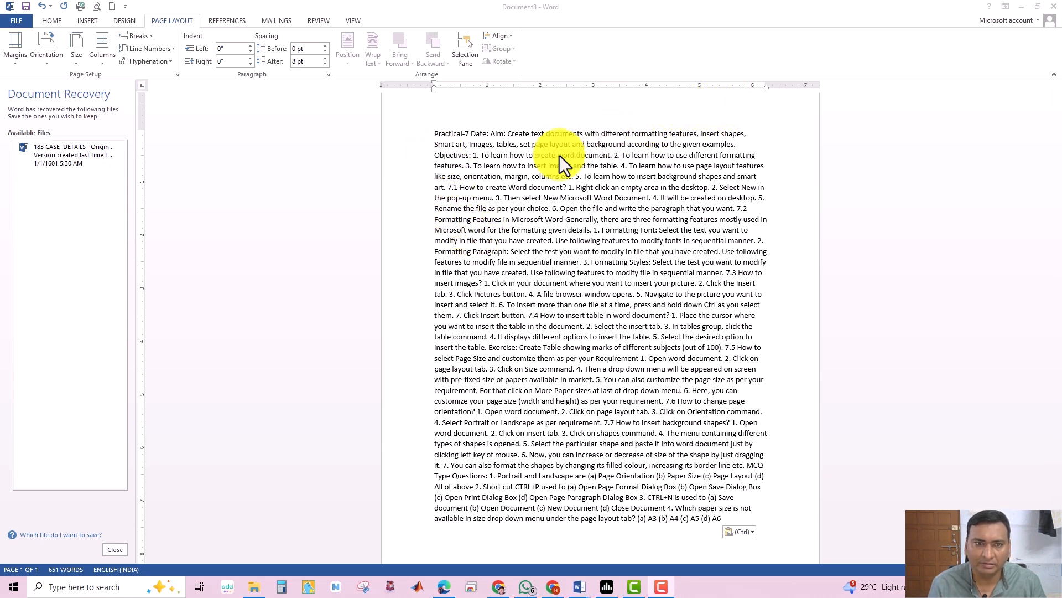
Step: Push "Date:" away from "Practical-7" with tab spacing so that it sits near the right margin of the first line
click(471, 133)
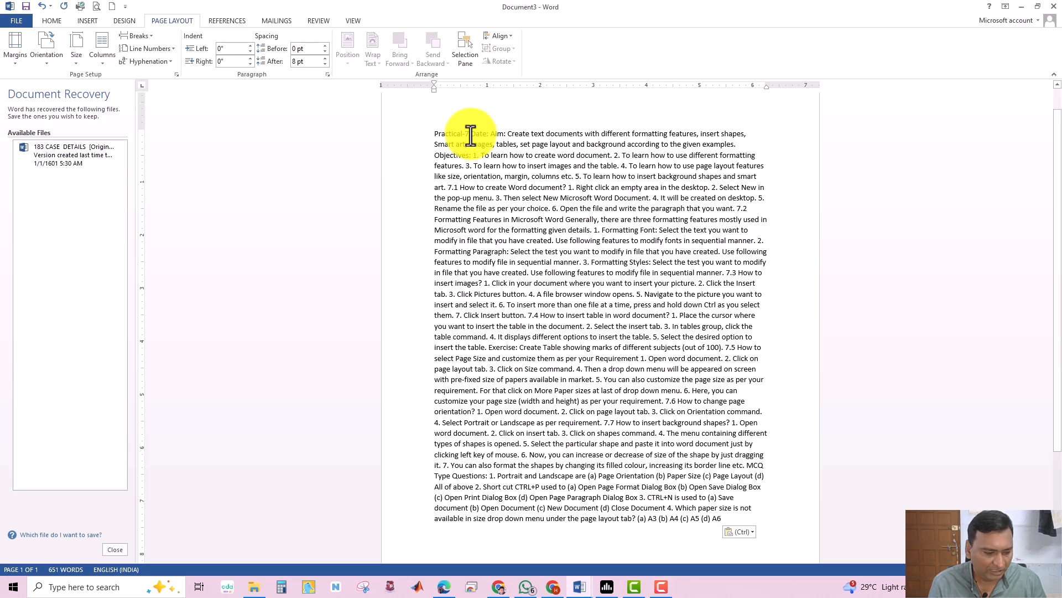
key(Tab)
key(Tab)
key(Tab)
key(Tab)
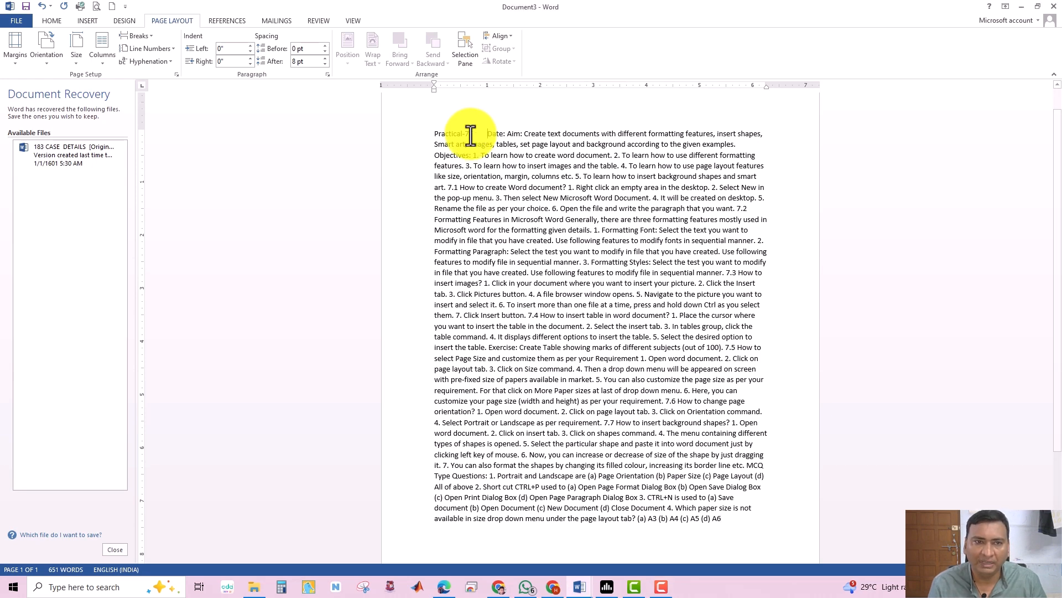
key(Tab)
key(Tab)
key(Tab)
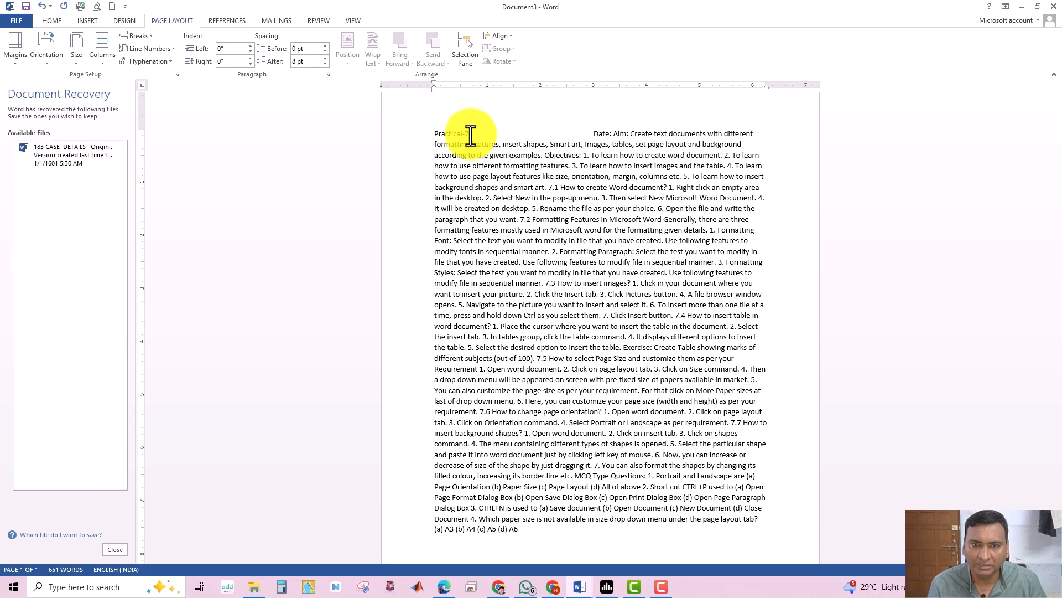
key(Tab)
key(Tab)
key(Tab)
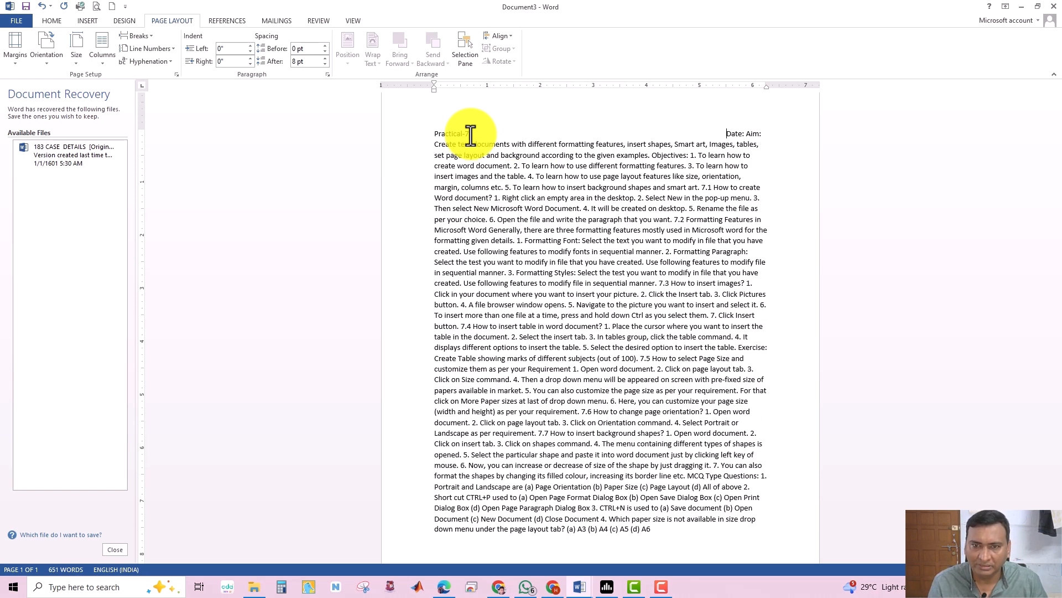
Step: Put the Aim text in its own paragraph below the Practical-7 line and separate it from Objectives with a blank line
click(745, 134)
key(Return)
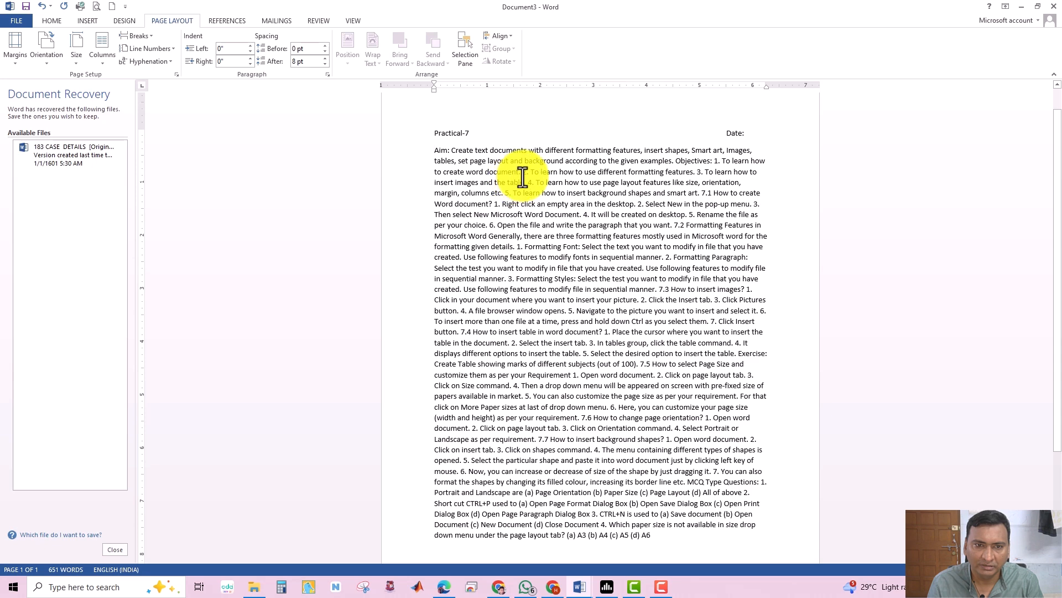
click(674, 162)
key(Return)
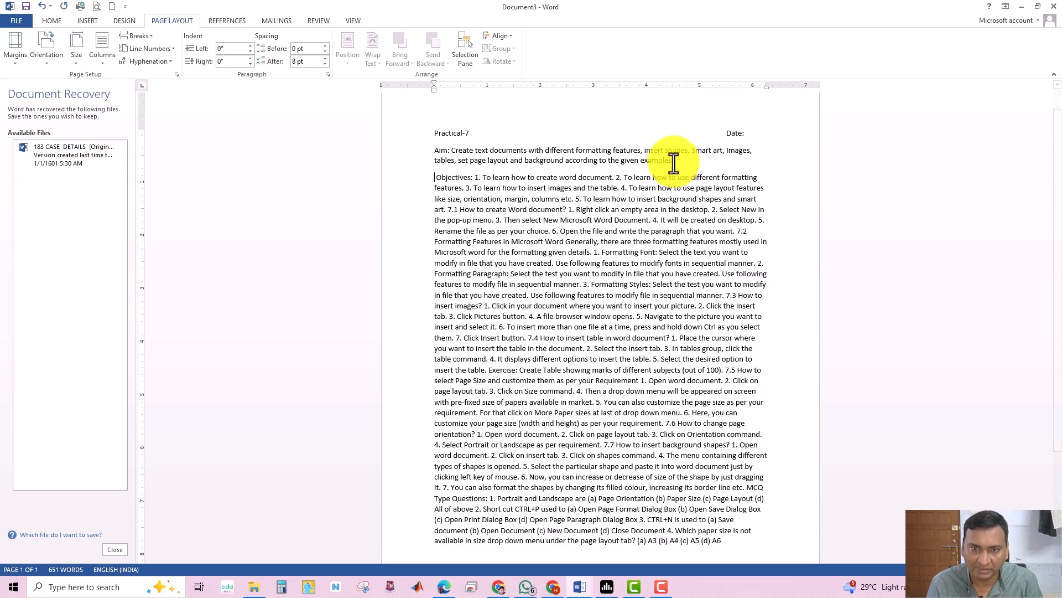
key(Return)
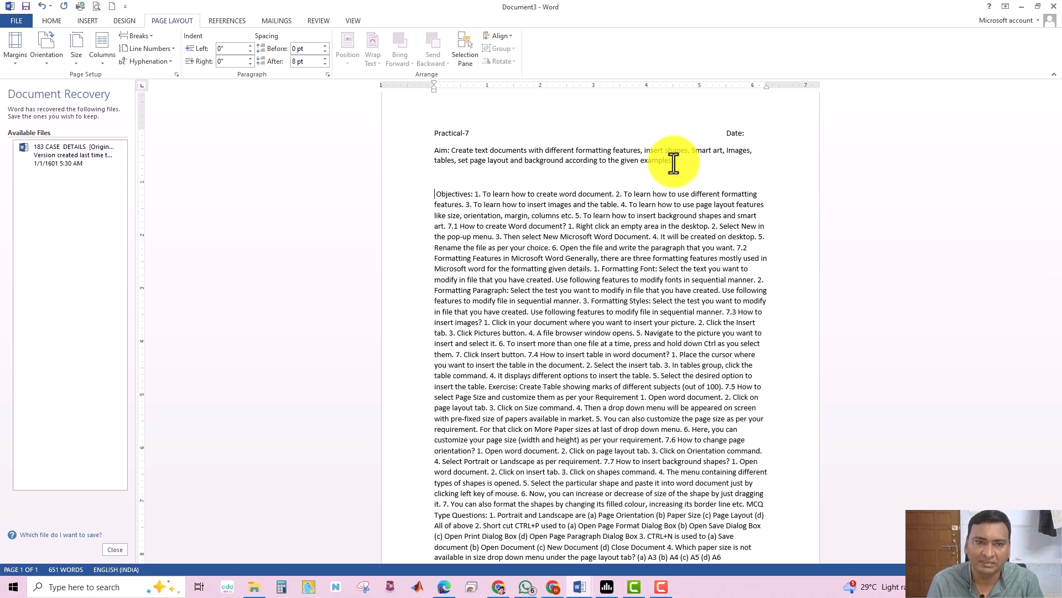
Step: Set the text from the Practical-7 heading through "write the paragraph" in section 7.1 to Times New Roman, size 12
click(458, 225)
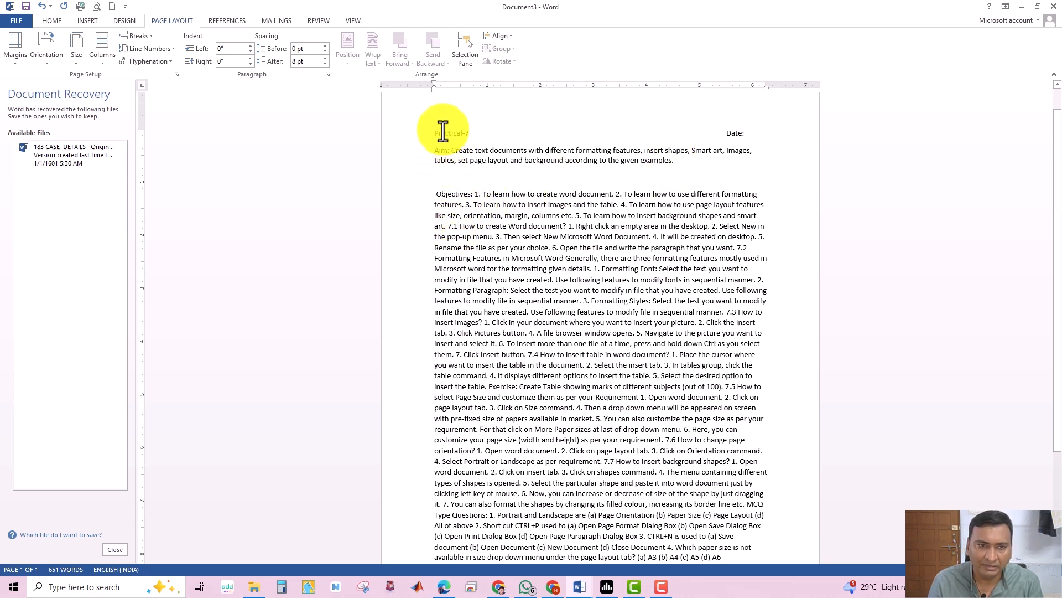
drag(436, 134, 686, 247)
click(54, 24)
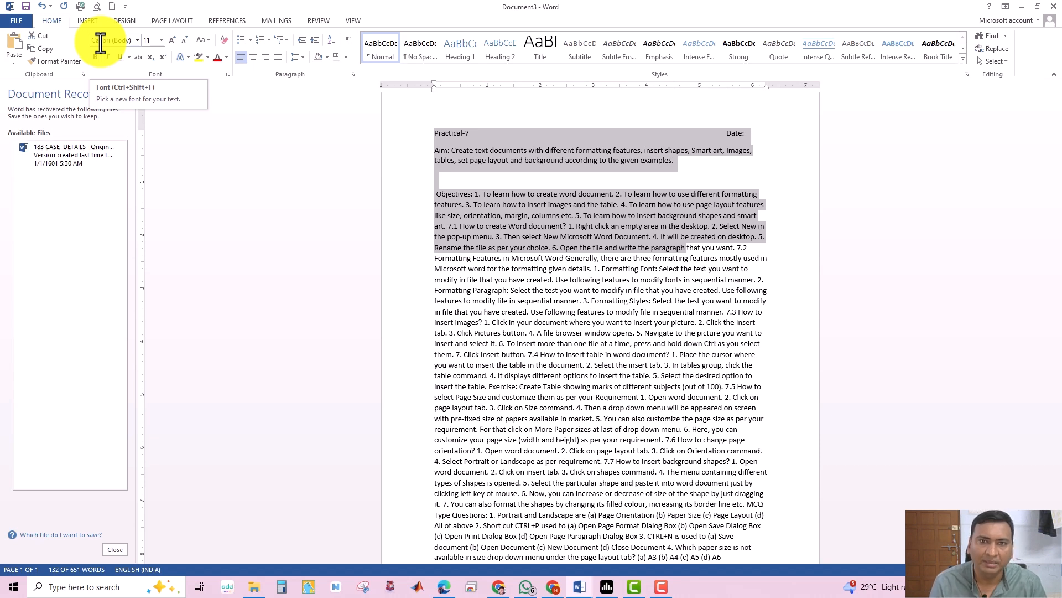
click(138, 41)
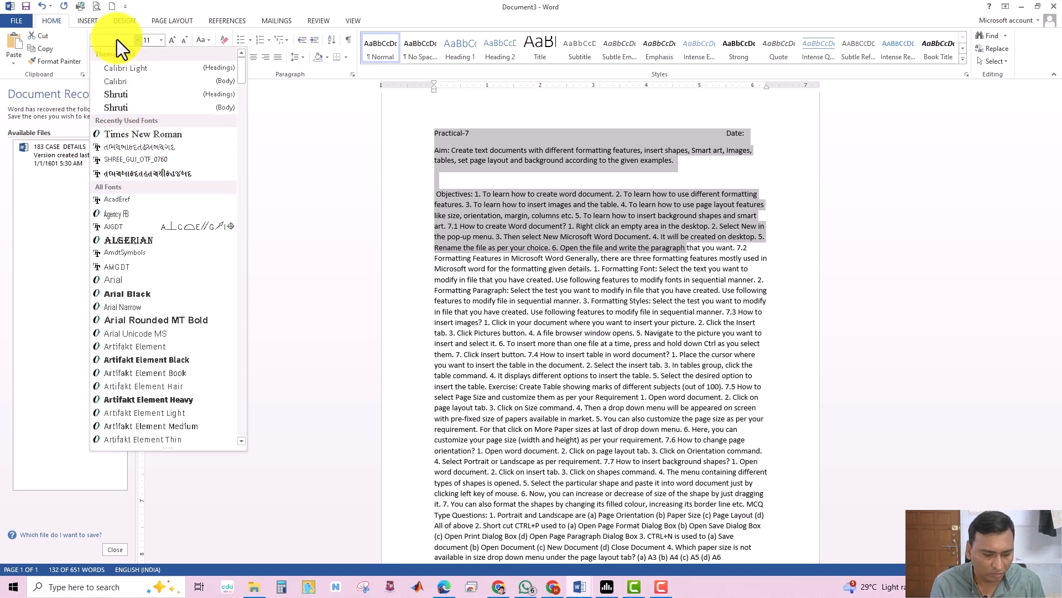
text(Times New Roman)
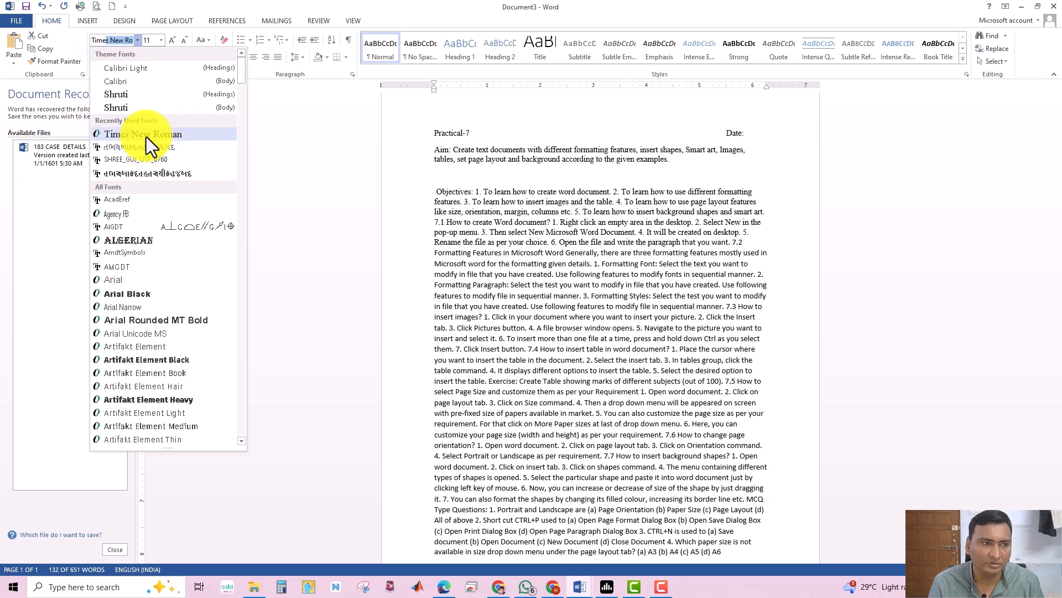
click(147, 135)
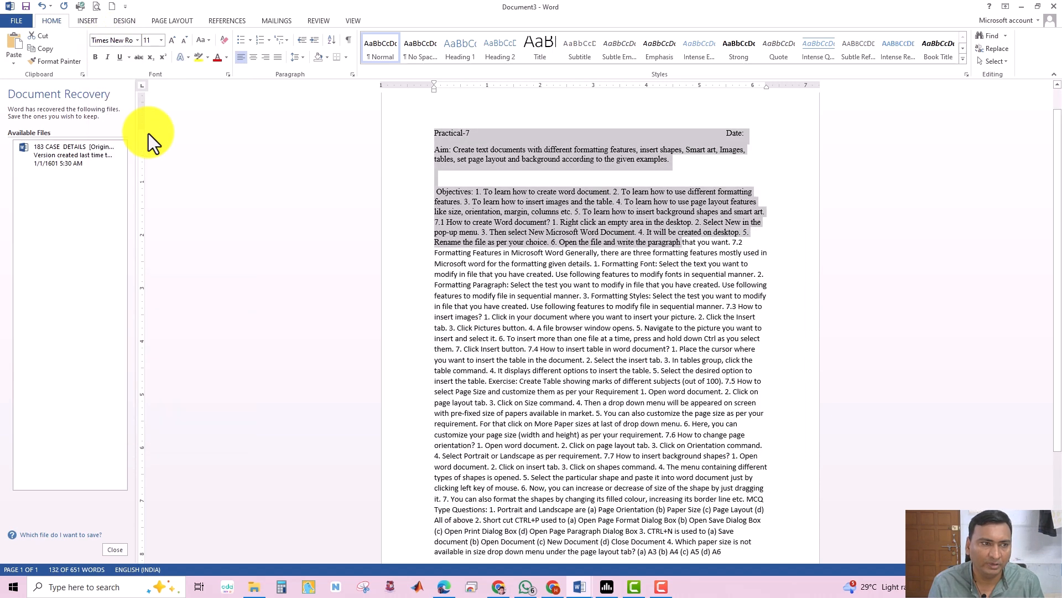
click(140, 40)
text(12)
key(Return)
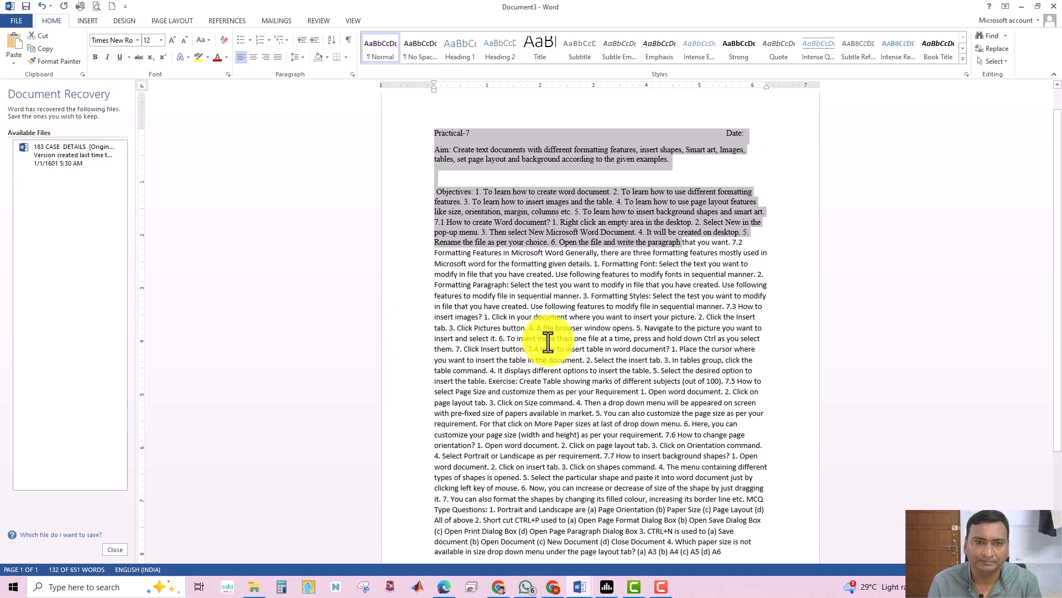
click(548, 341)
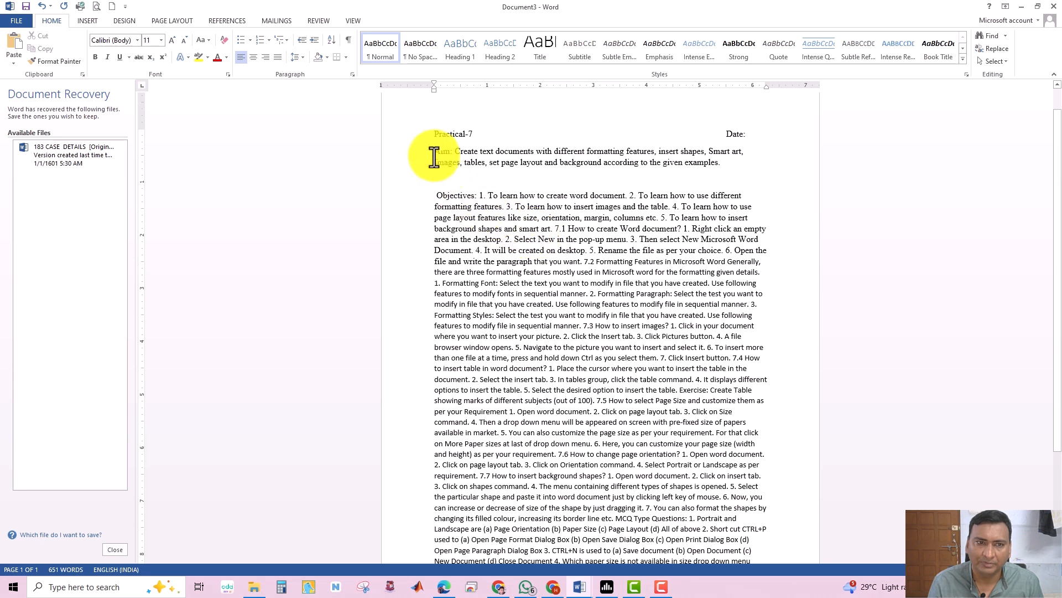
Step: Grow the Aim paragraph's font size to 16 and shrink it back to 14
drag(434, 135, 604, 135)
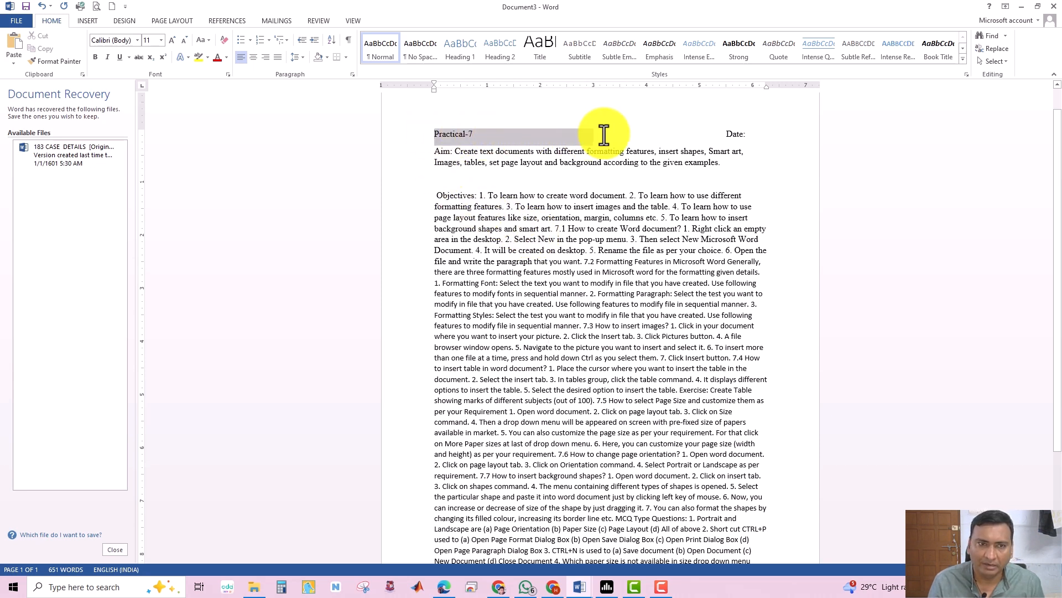
click(572, 205)
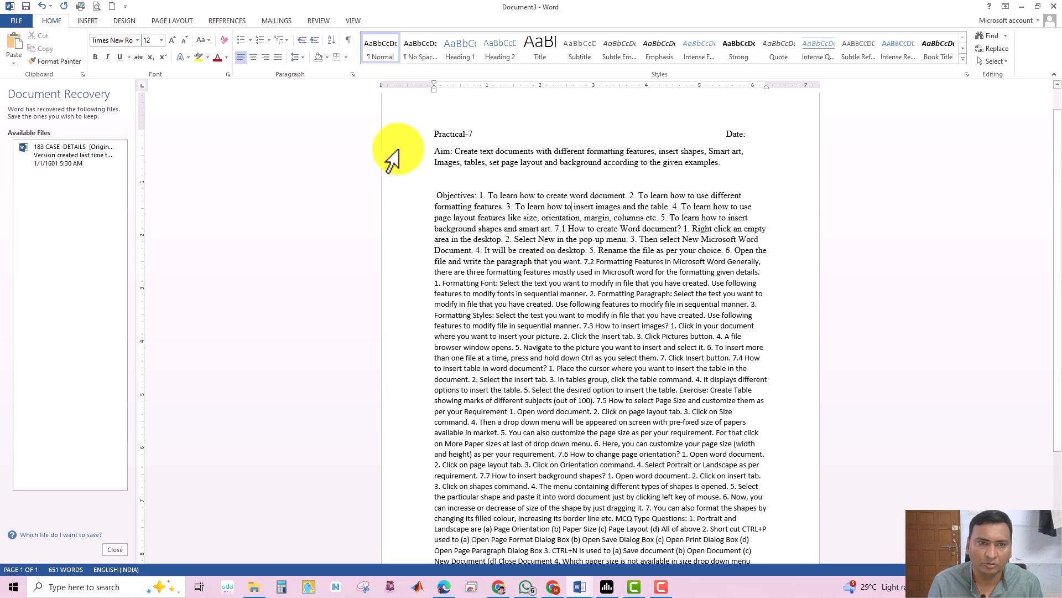
triple_click(510, 160)
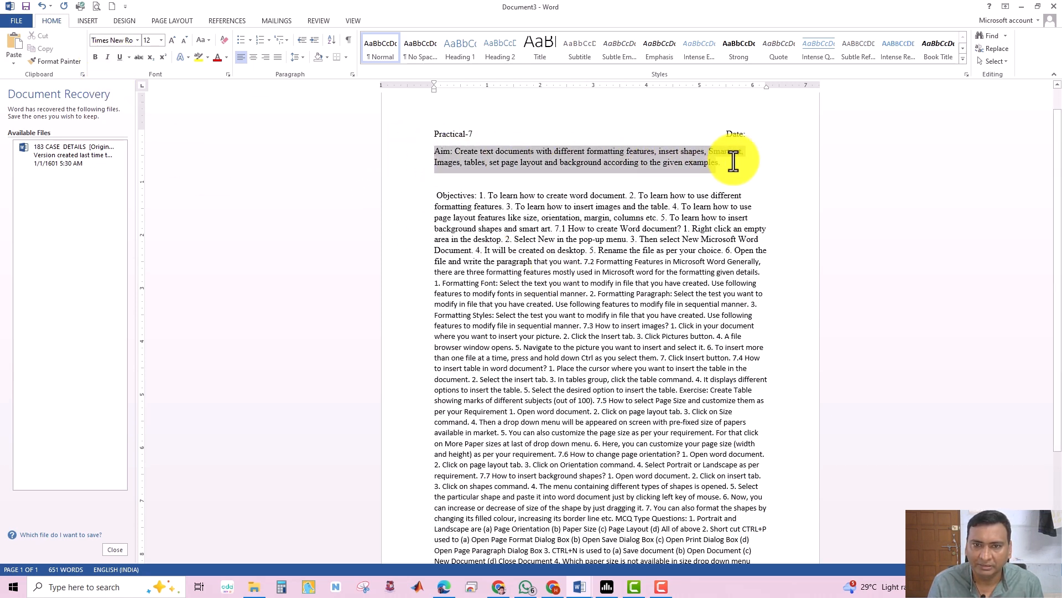
click(171, 38)
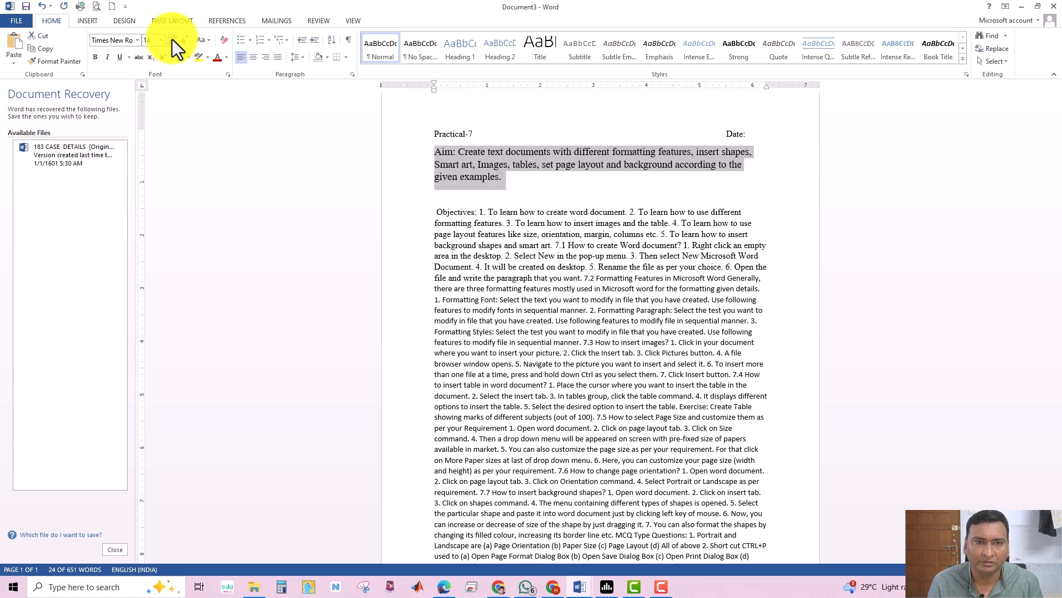
click(172, 38)
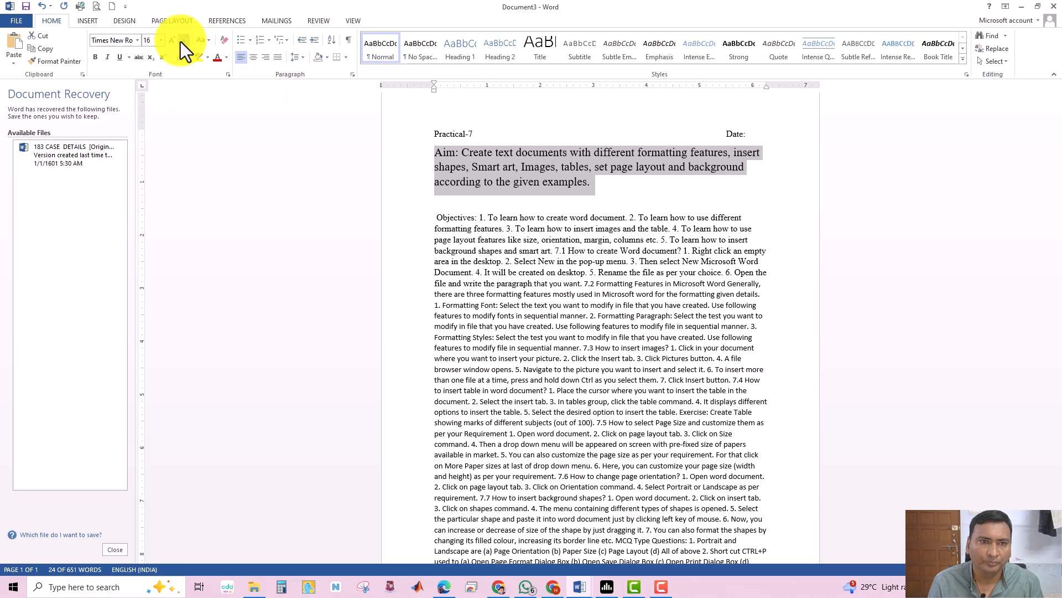
click(180, 42)
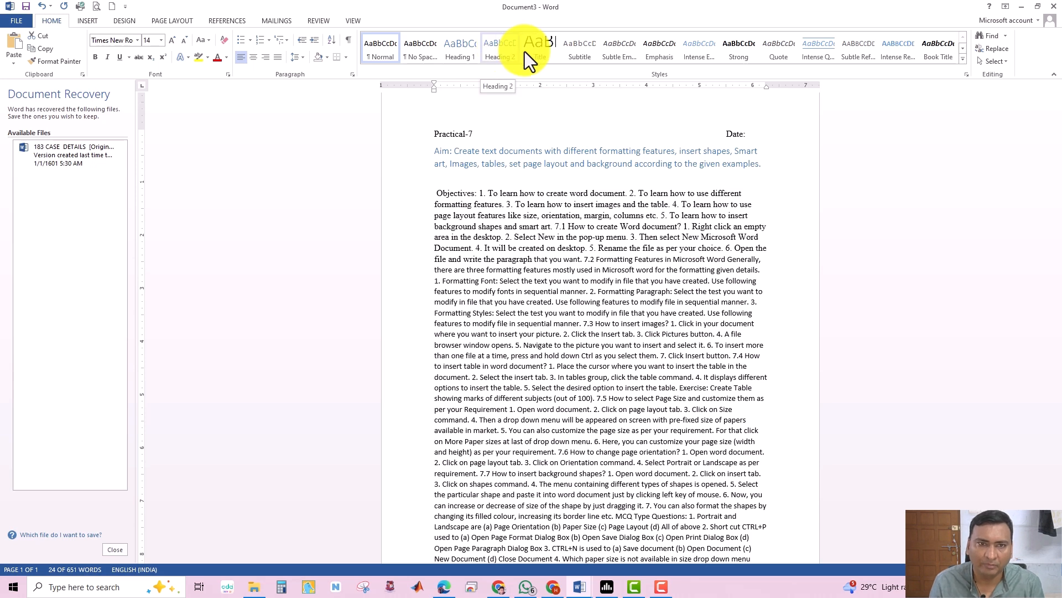
Step: Apply the Heading 1 style to the Aim paragraph
click(555, 58)
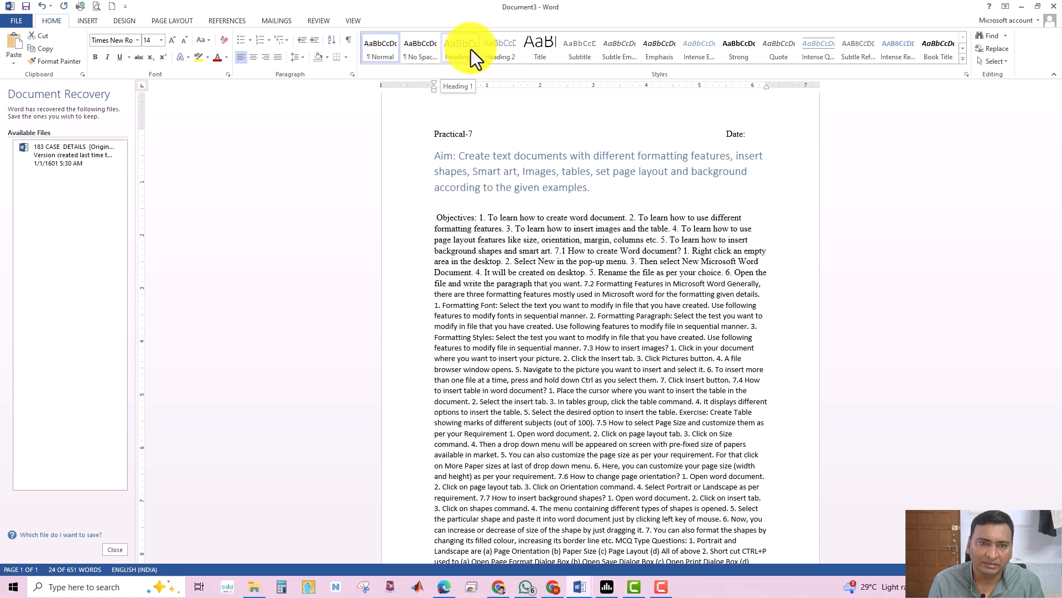
click(470, 48)
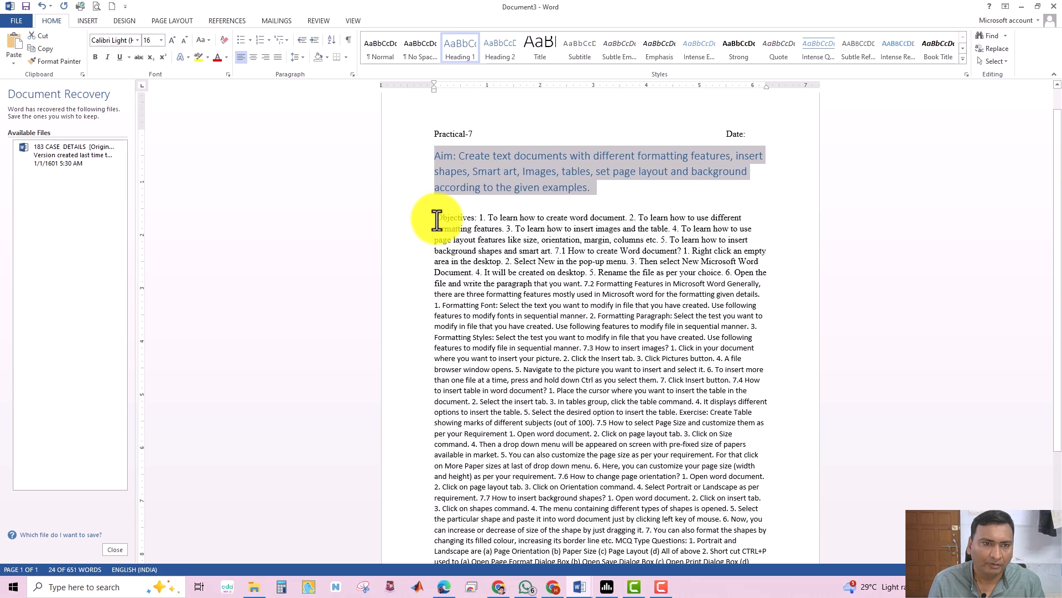
click(437, 216)
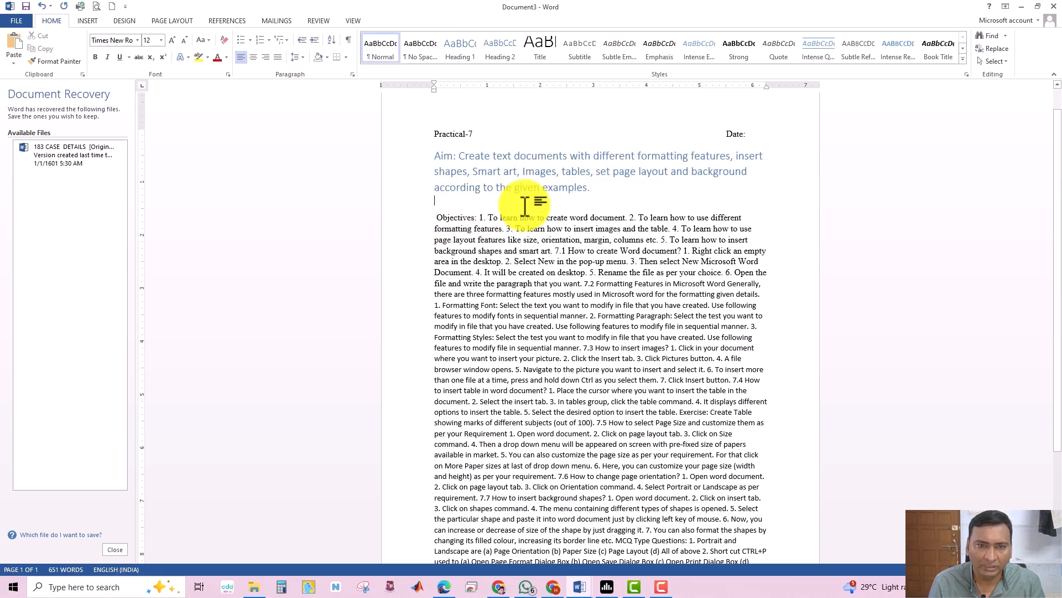
click(612, 189)
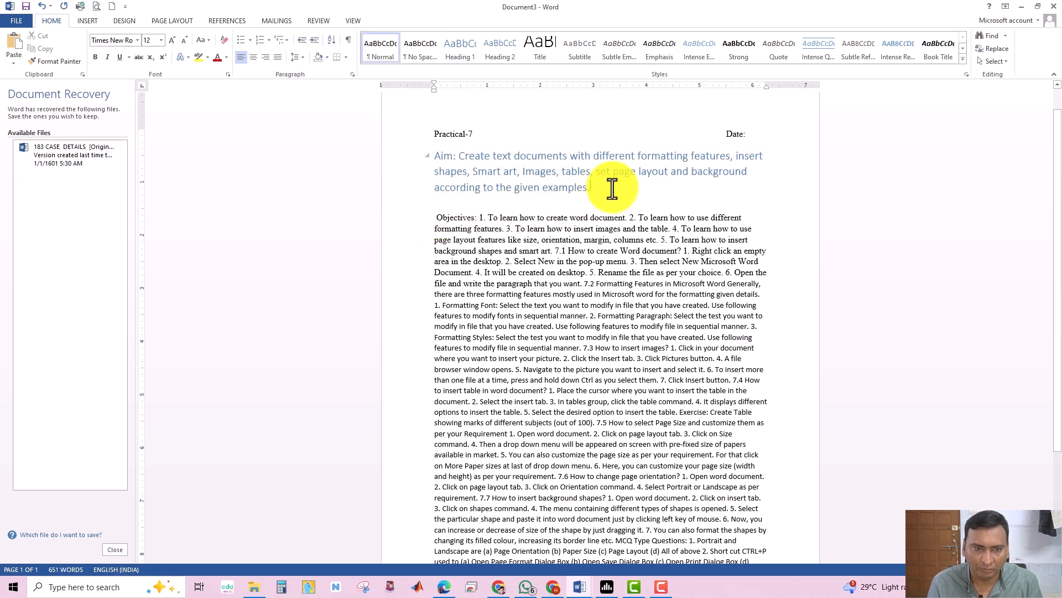
Step: Split the Objectives text into separate paragraphs after items 1, 2 and 3
click(624, 218)
key(Return)
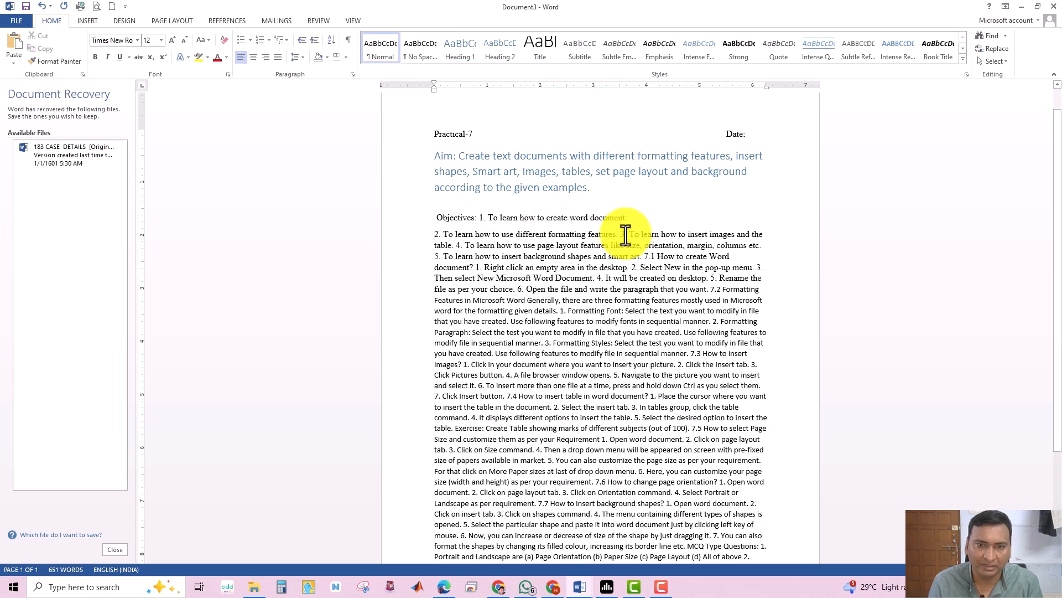
click(617, 235)
key(Return)
click(602, 251)
key(Return)
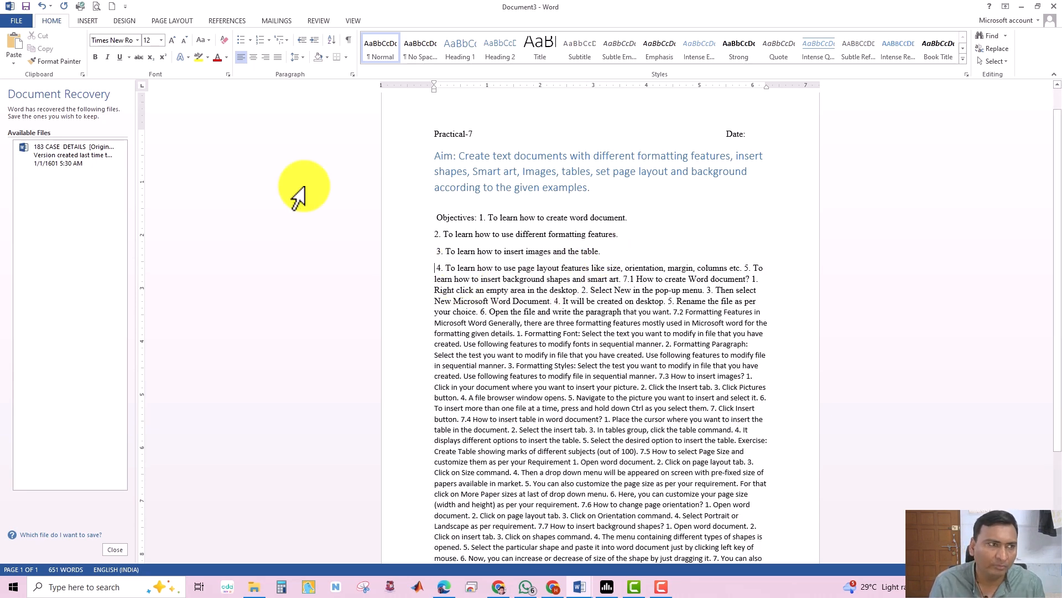
Step: Create a new blank document and close it again
click(17, 20)
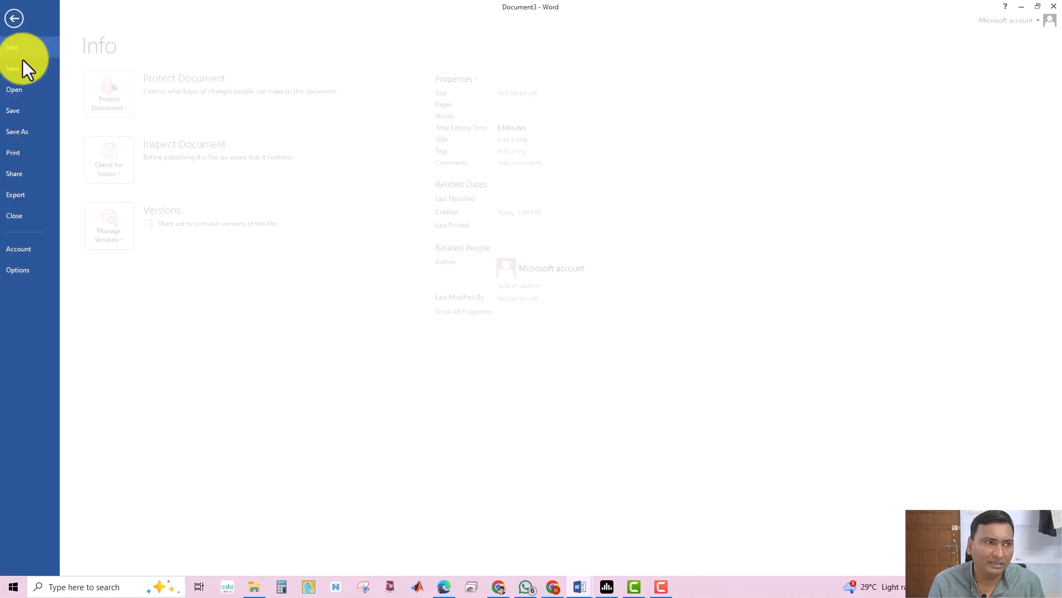
click(22, 69)
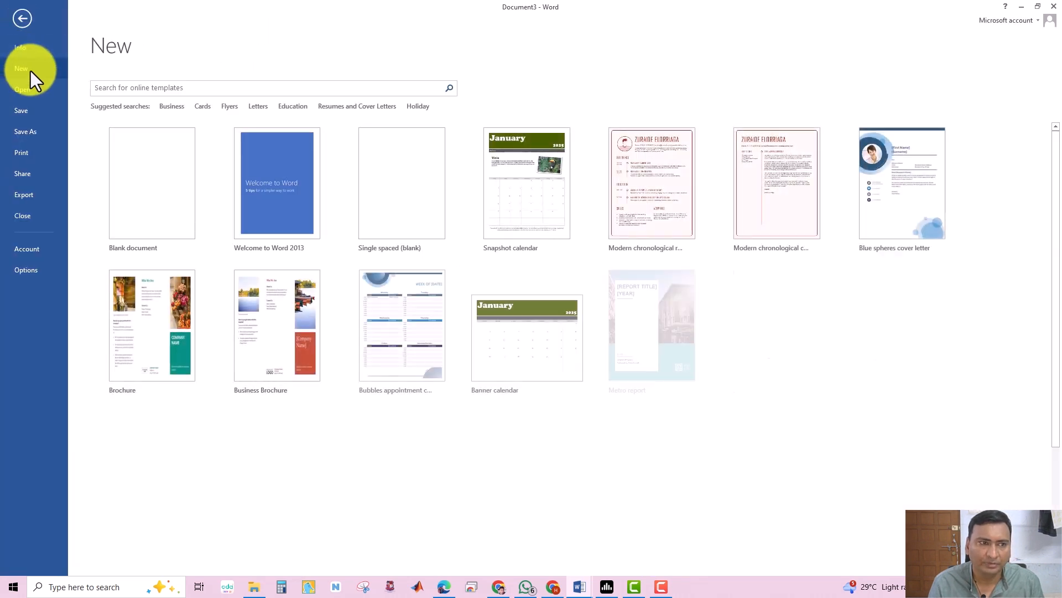
click(174, 180)
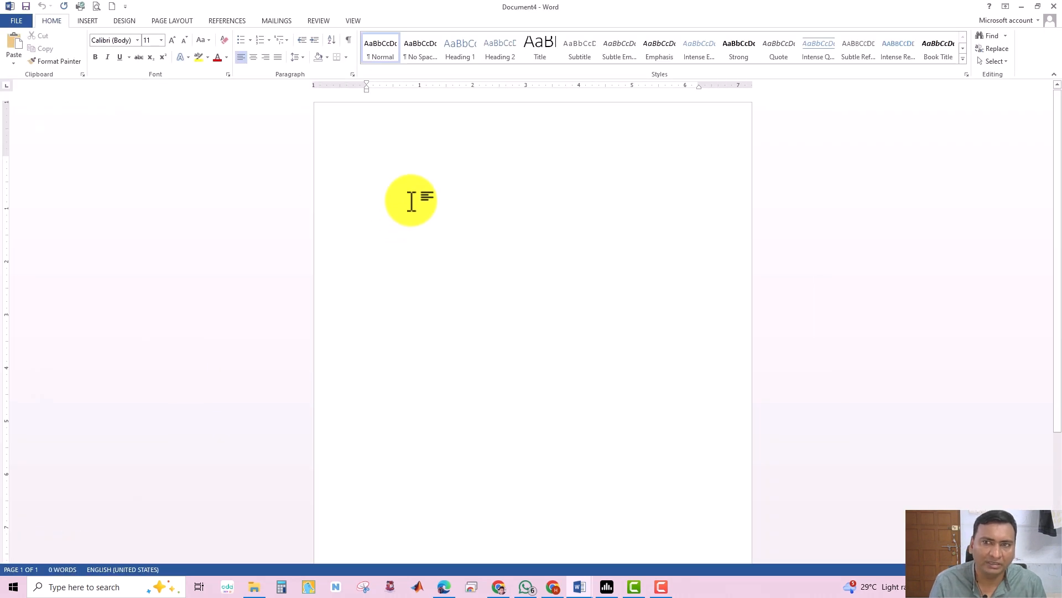
click(1053, 7)
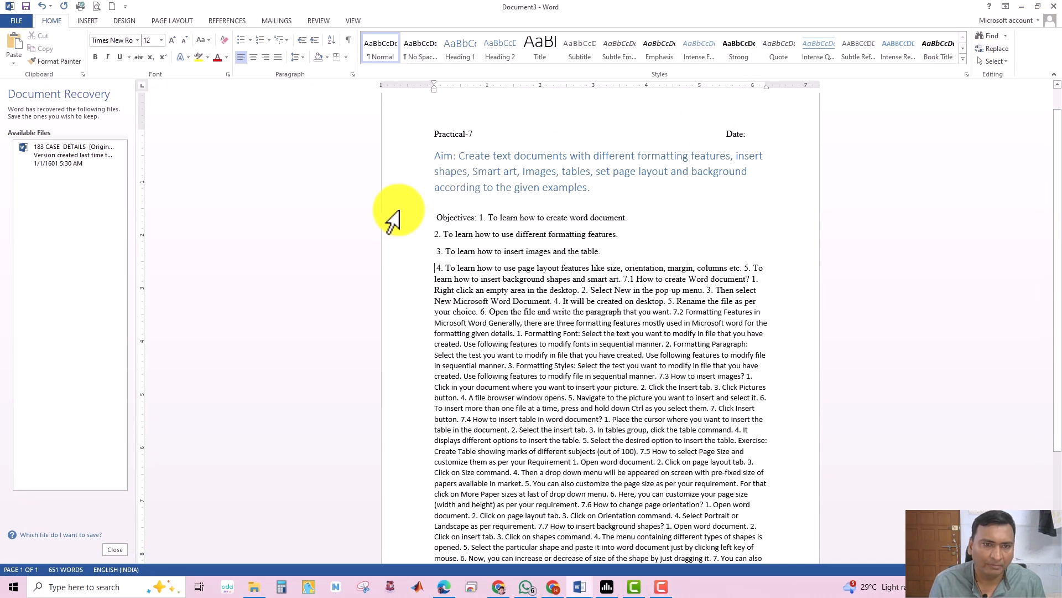
Step: Insert the picture named 5 from the Pictures folder on a new line between the Aim paragraph and the Objectives
click(463, 204)
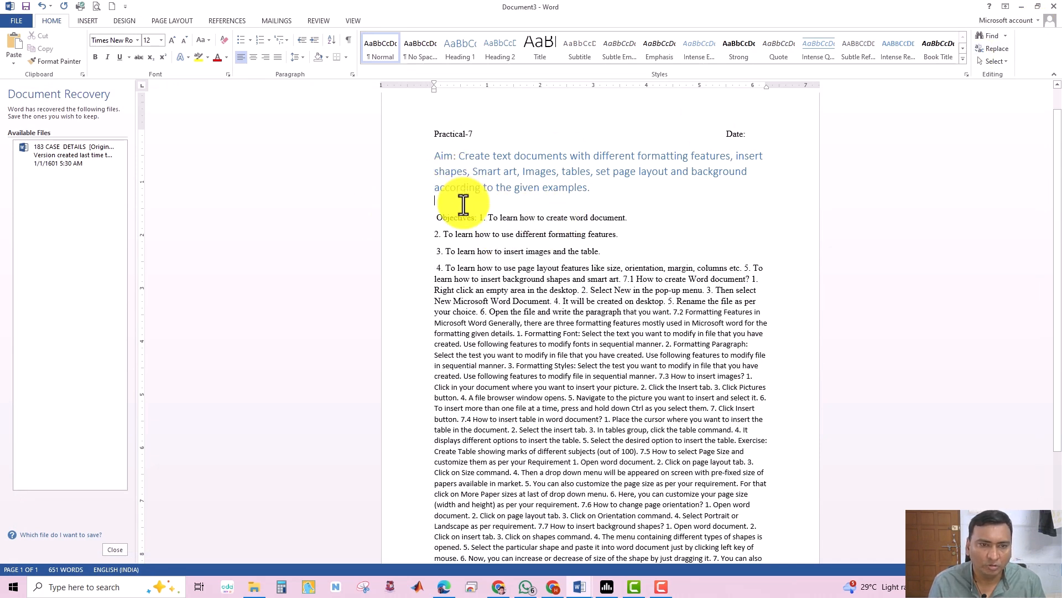
key(Return)
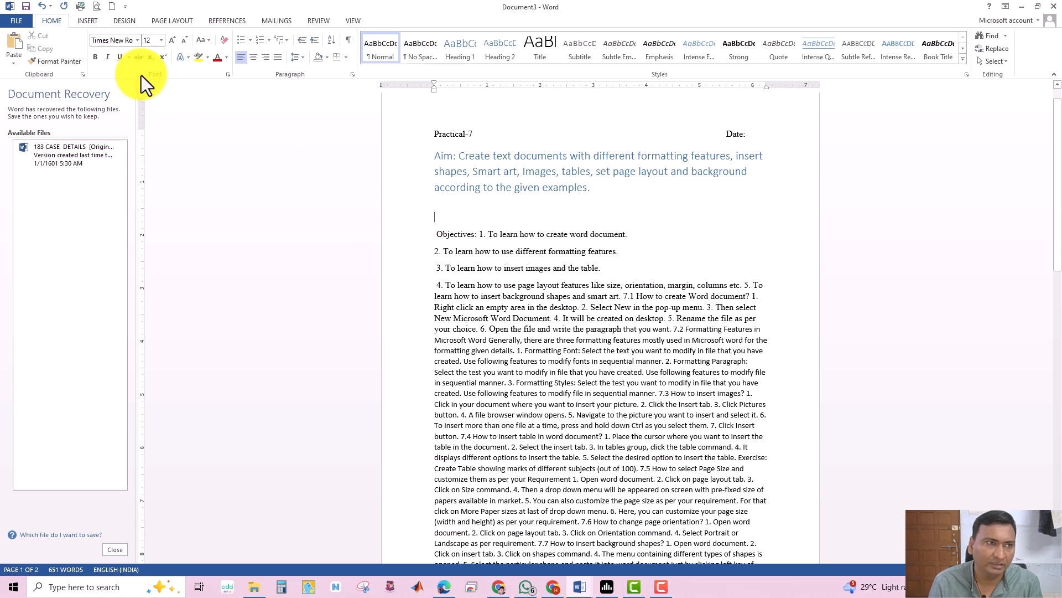
click(86, 20)
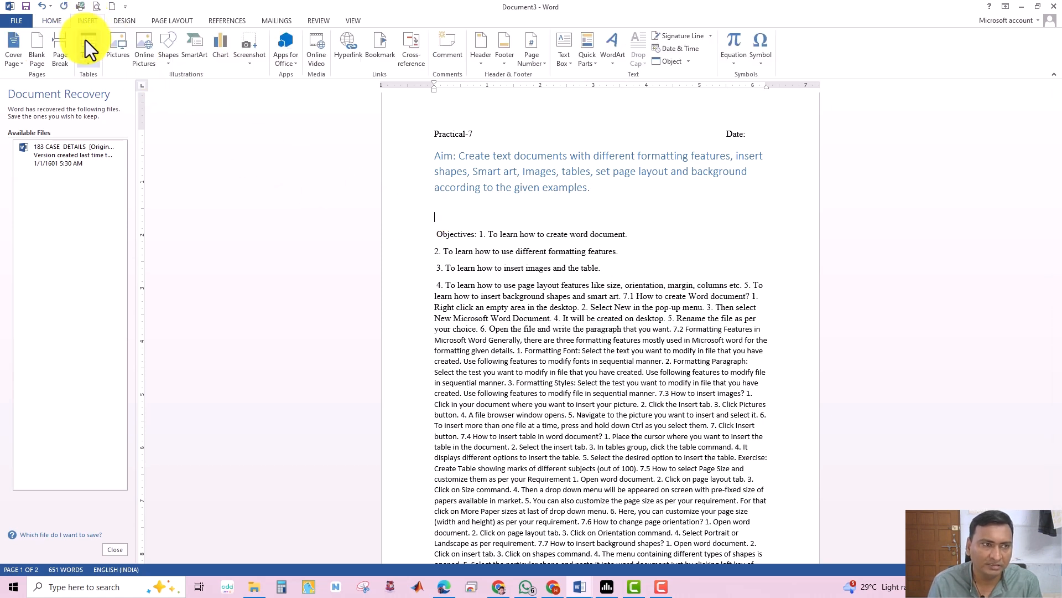
click(118, 42)
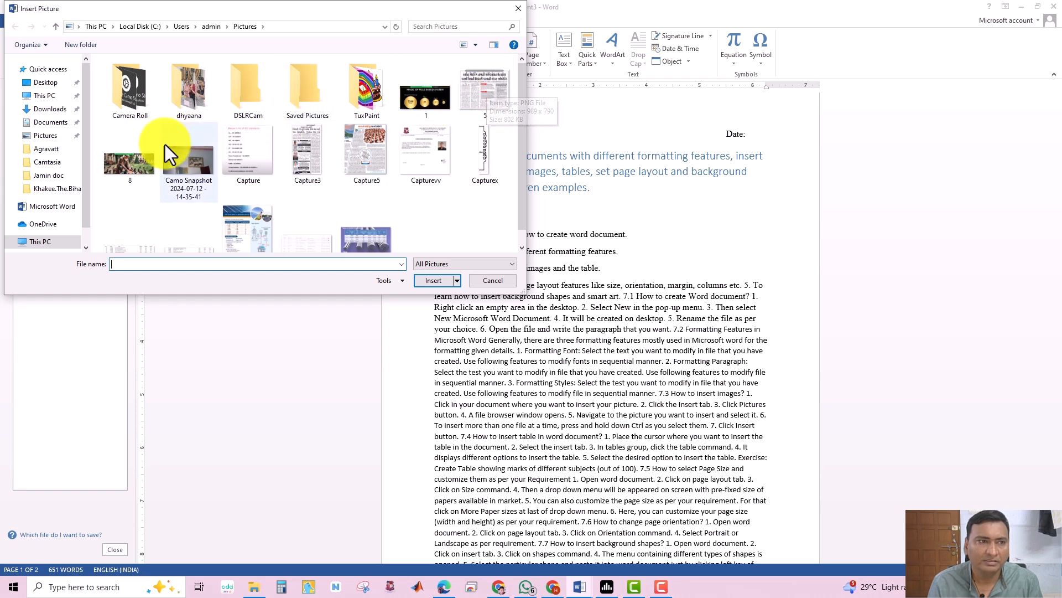
click(479, 98)
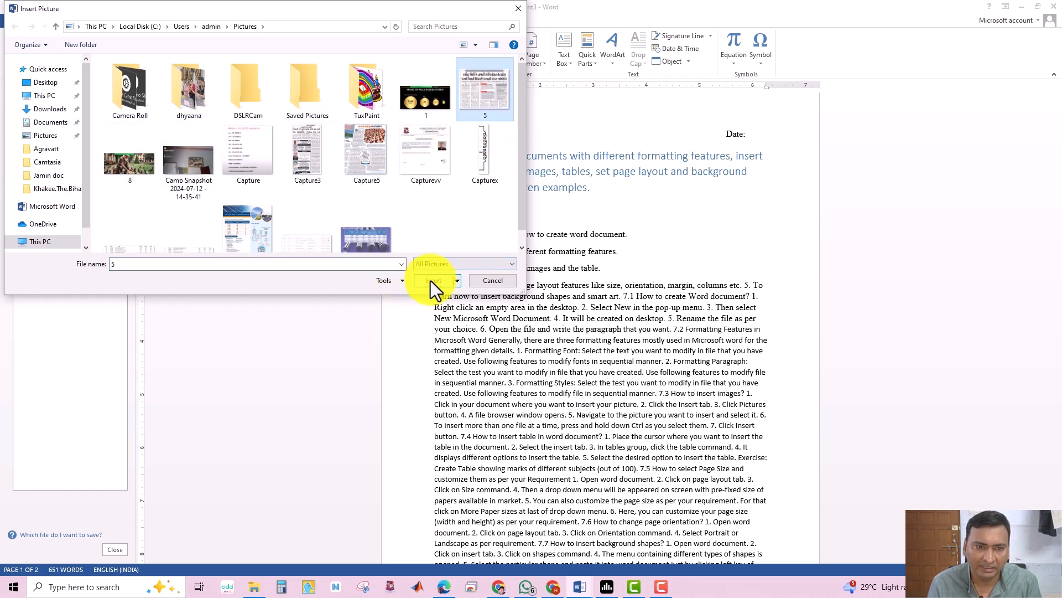
click(431, 280)
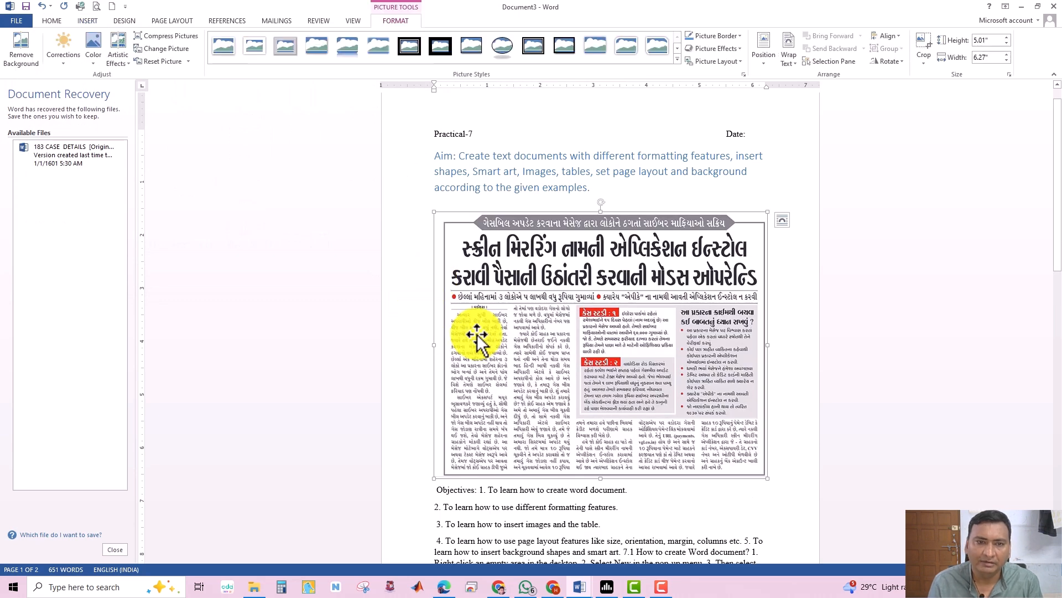
Step: Crop the newspaper picture, shifting it slightly right inside the crop frame and trimming its right side to about 4.68" wide
right_click(579, 308)
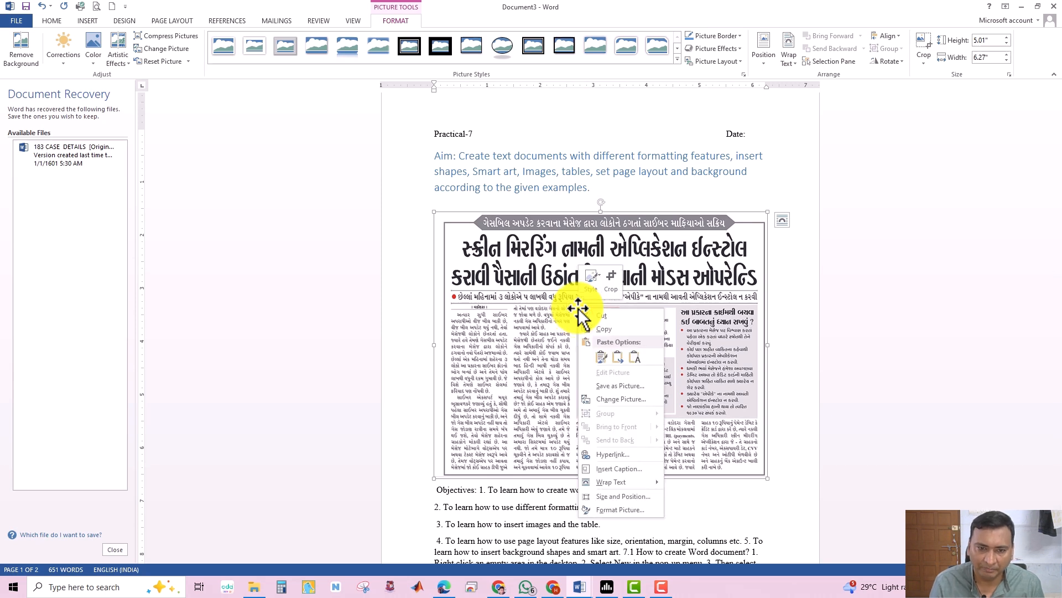
click(606, 280)
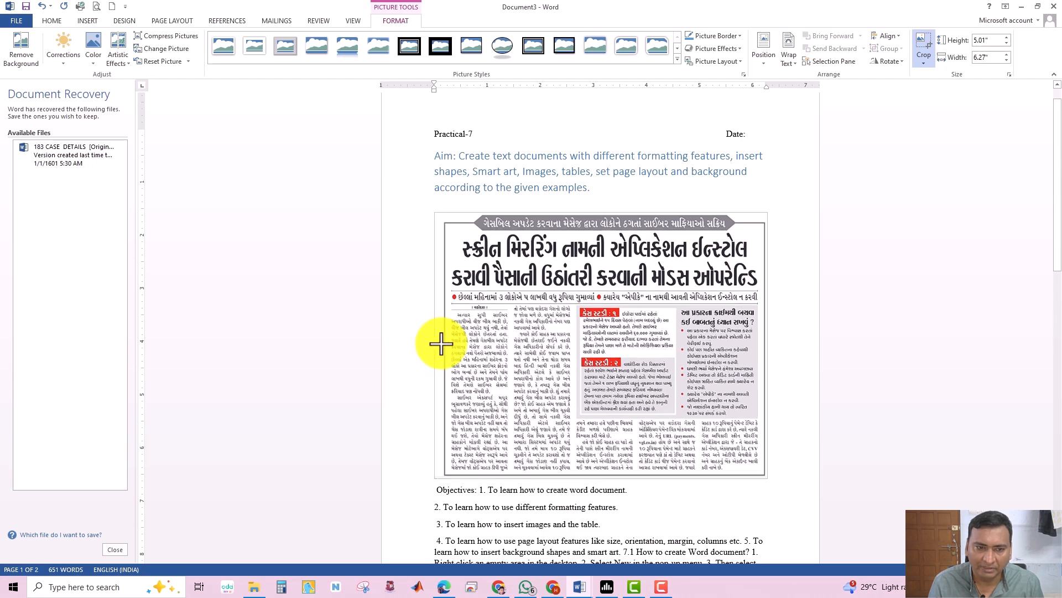
drag(439, 343, 452, 341)
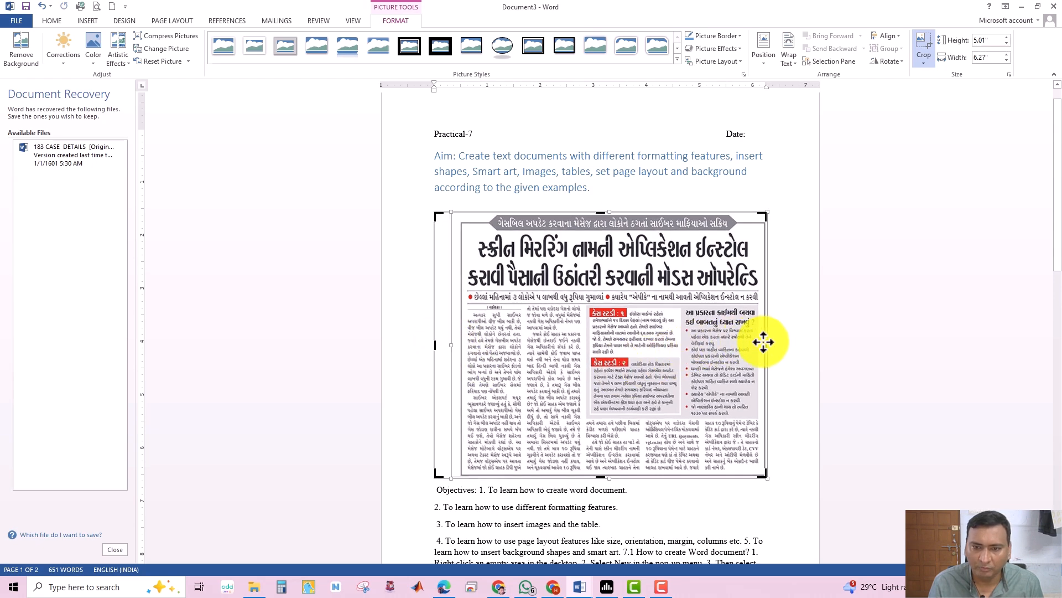
drag(769, 348, 683, 349)
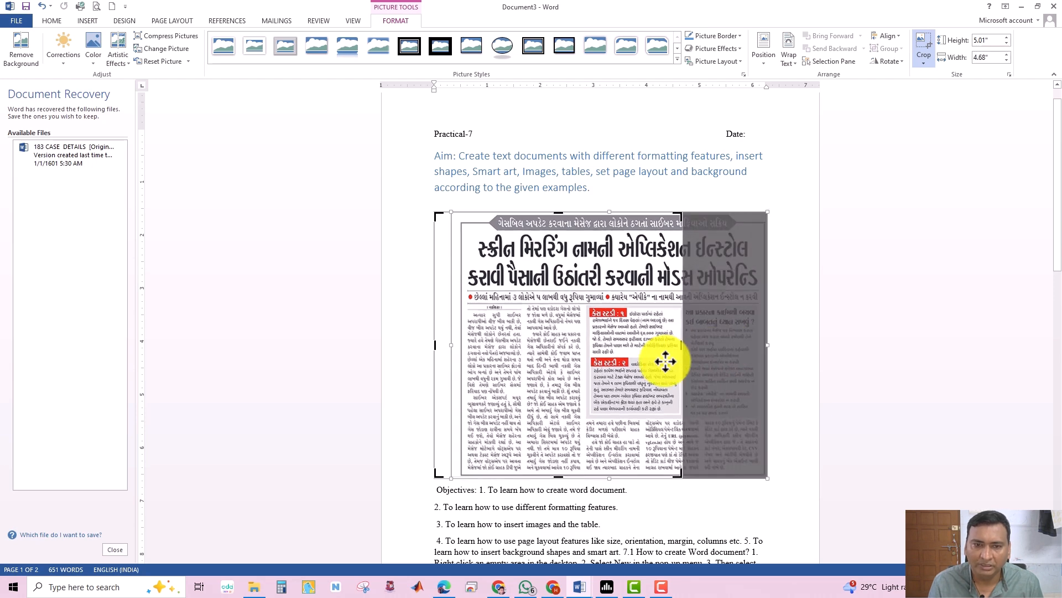
click(807, 384)
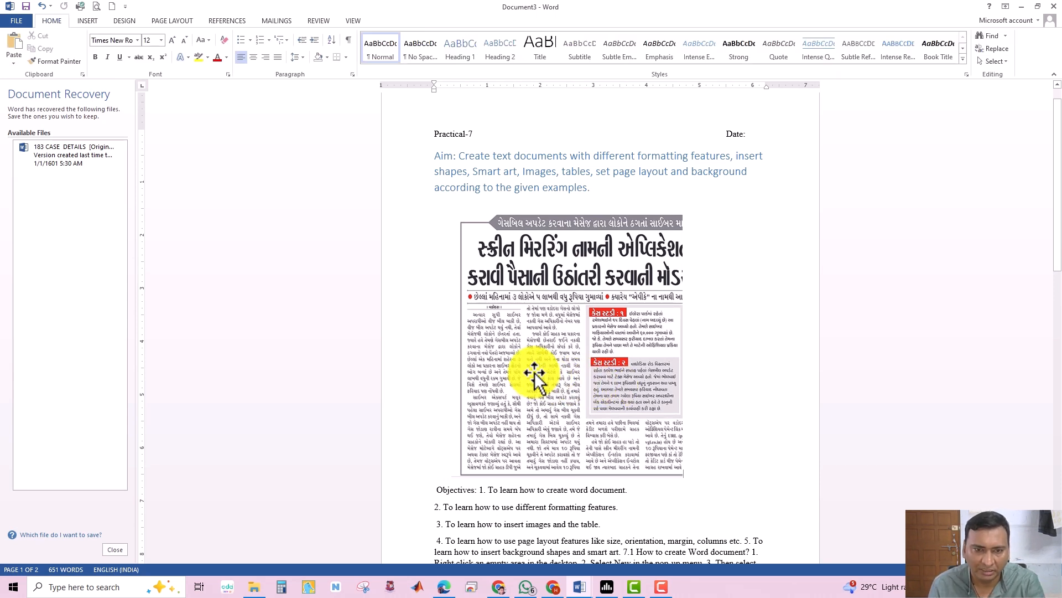
Step: Justify the long paragraph starting with objective 4 and indent its first line by a tab
click(484, 181)
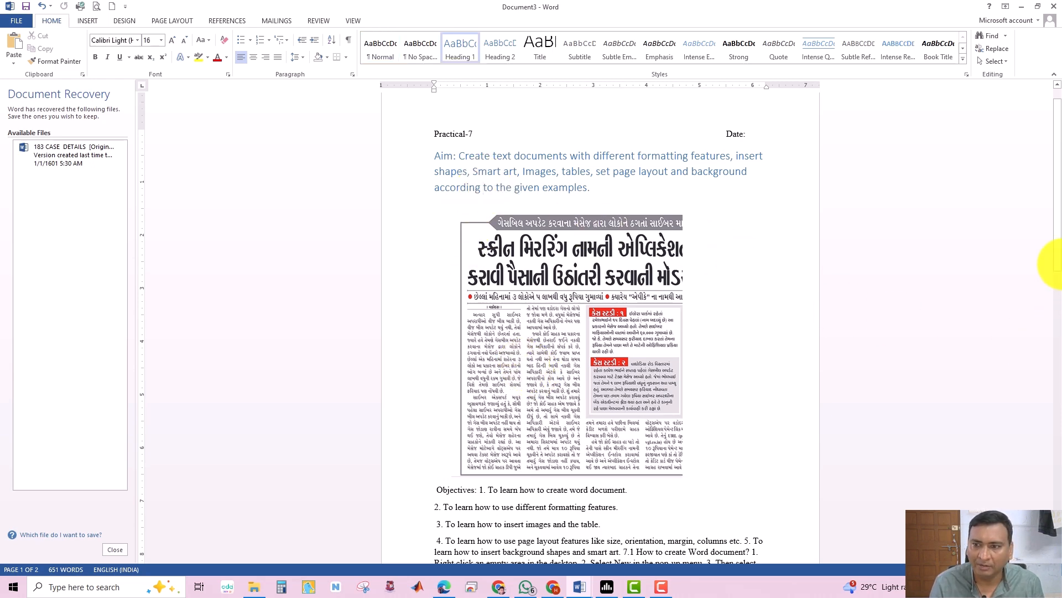
drag(1059, 208, 1060, 316)
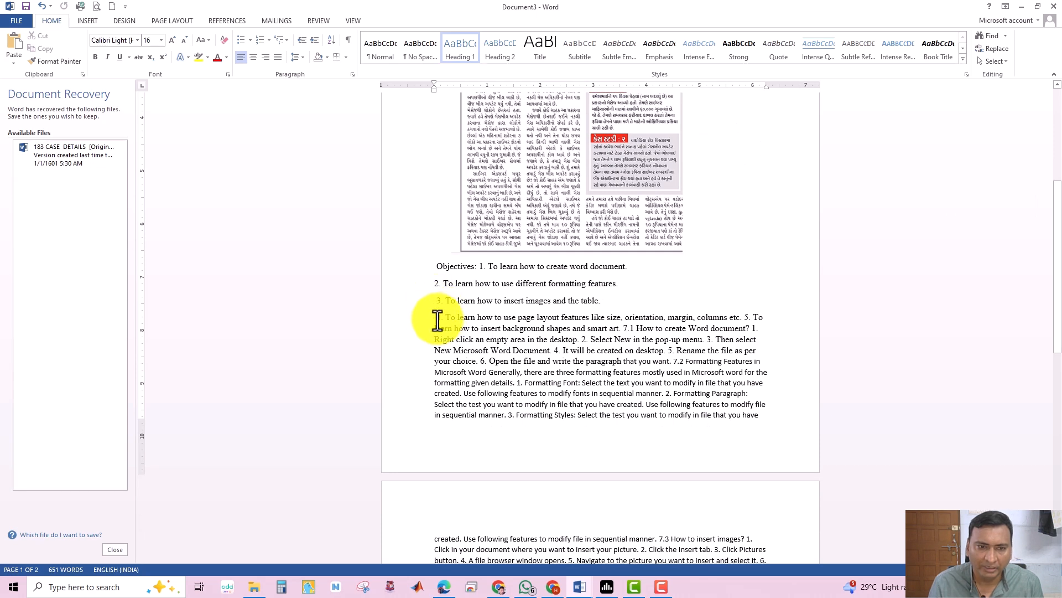
drag(436, 317, 754, 420)
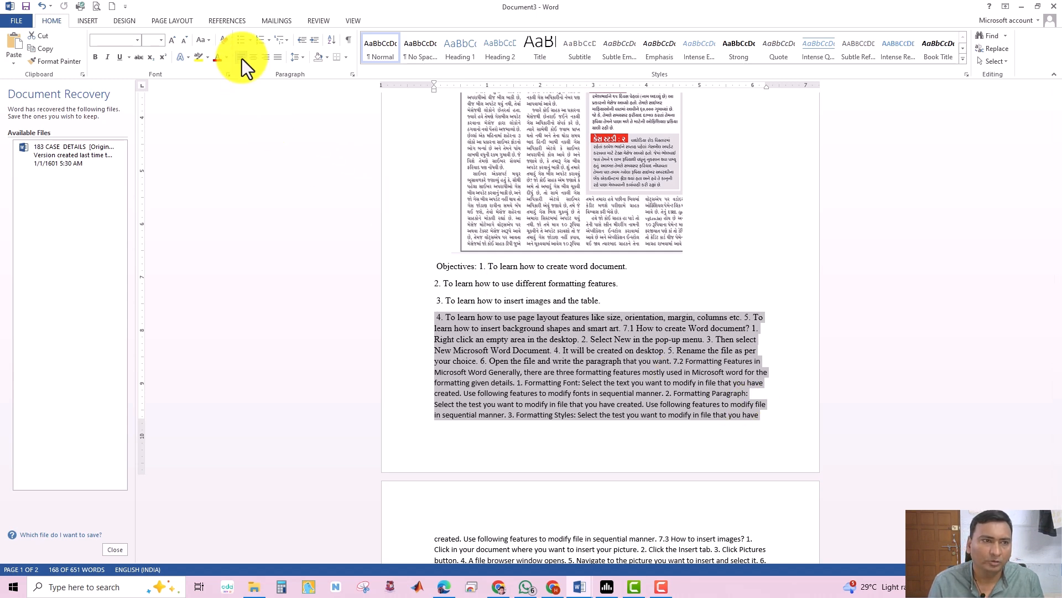
click(277, 58)
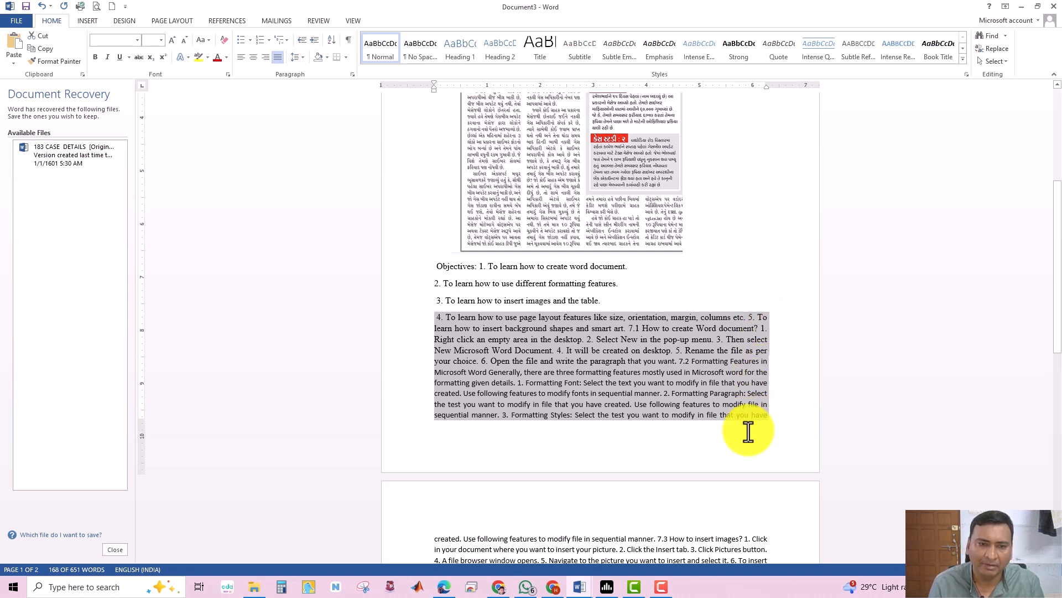
click(439, 317)
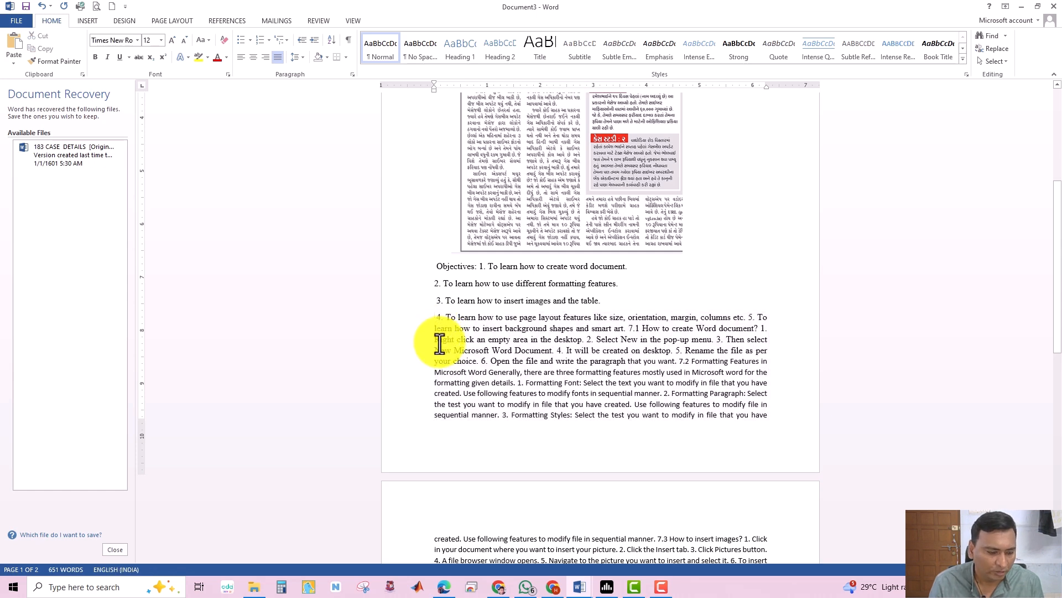
key(Tab)
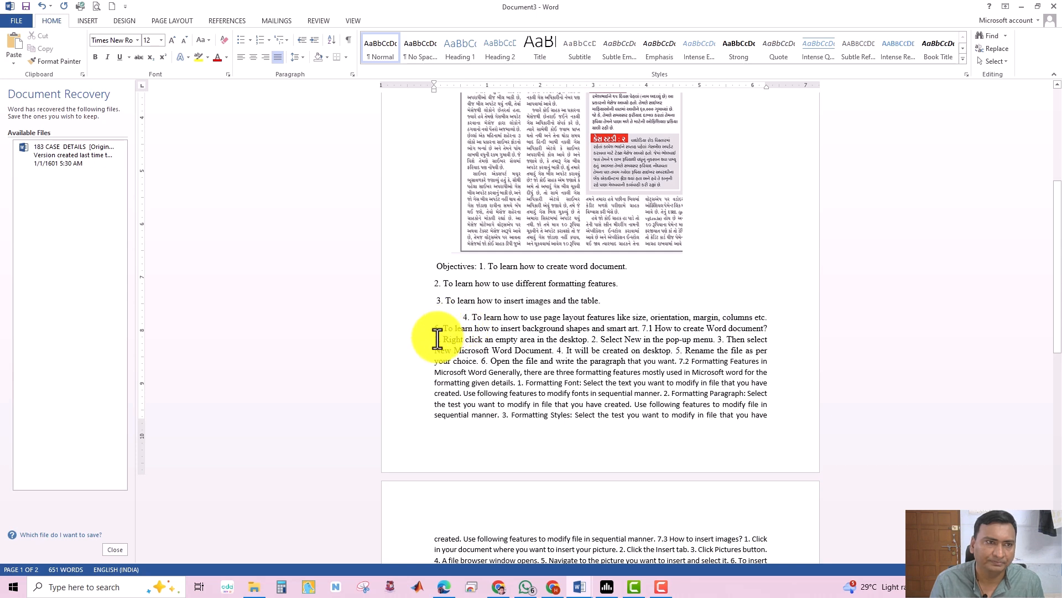
Step: Apply numbering in the 1. format to the long paragraph starting with objective 4
drag(458, 308, 771, 417)
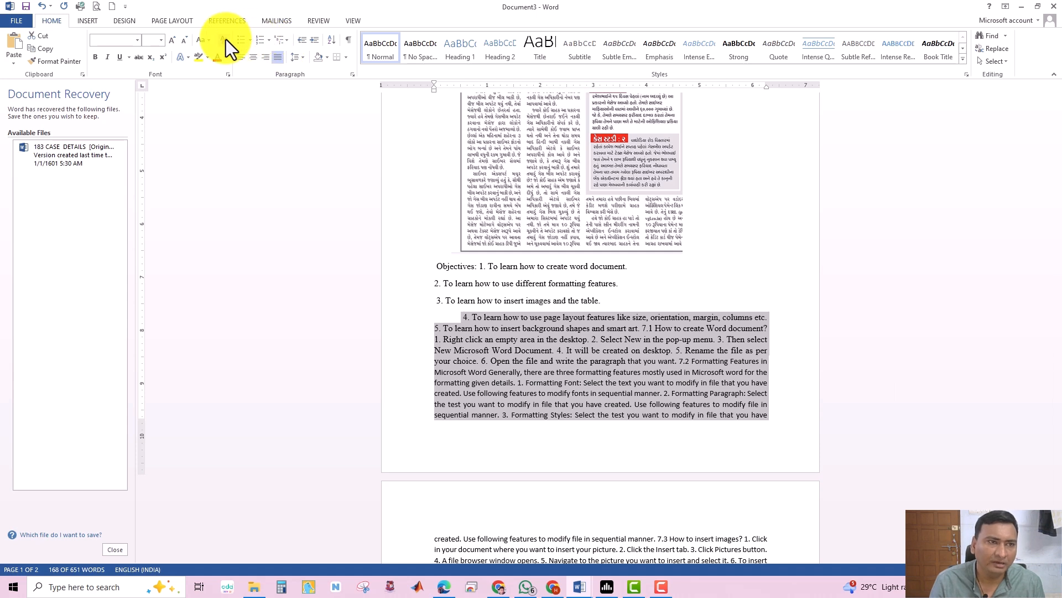
click(241, 38)
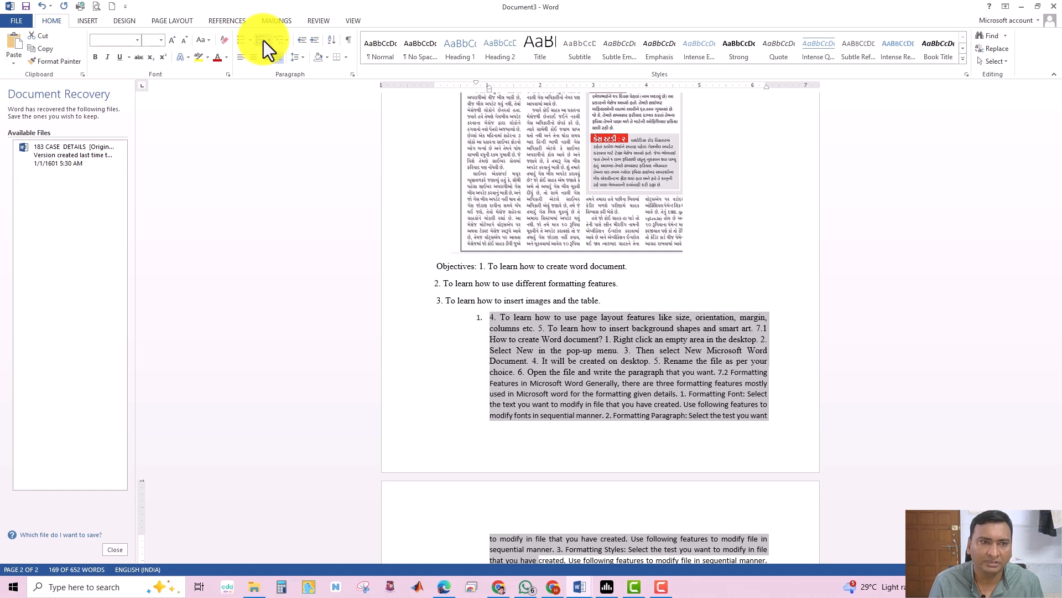
click(564, 369)
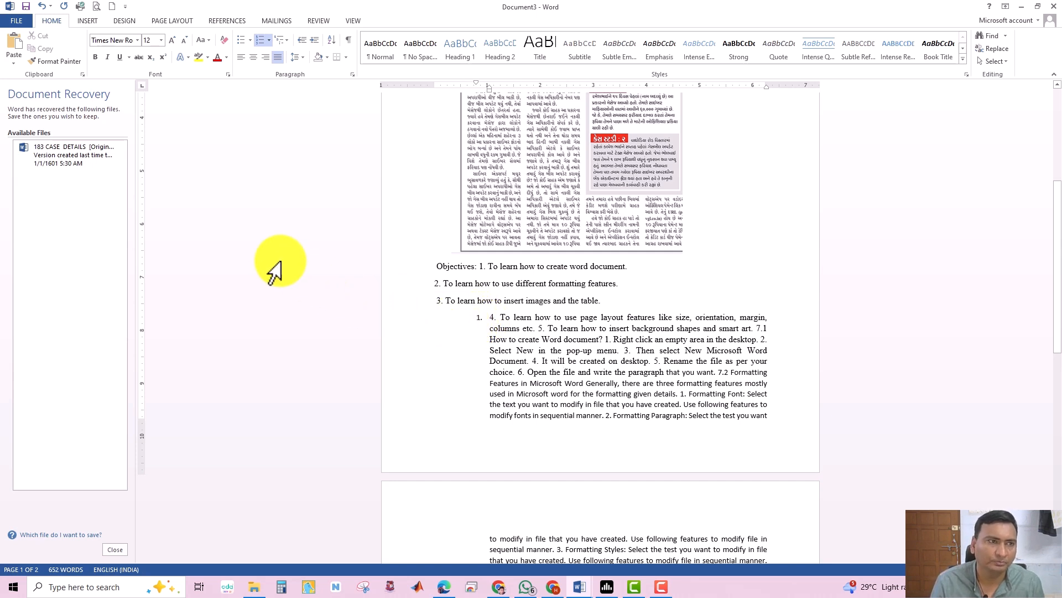
Step: Add empty lines after objective 3 so that the numbered paragraph moves to the next page
click(88, 21)
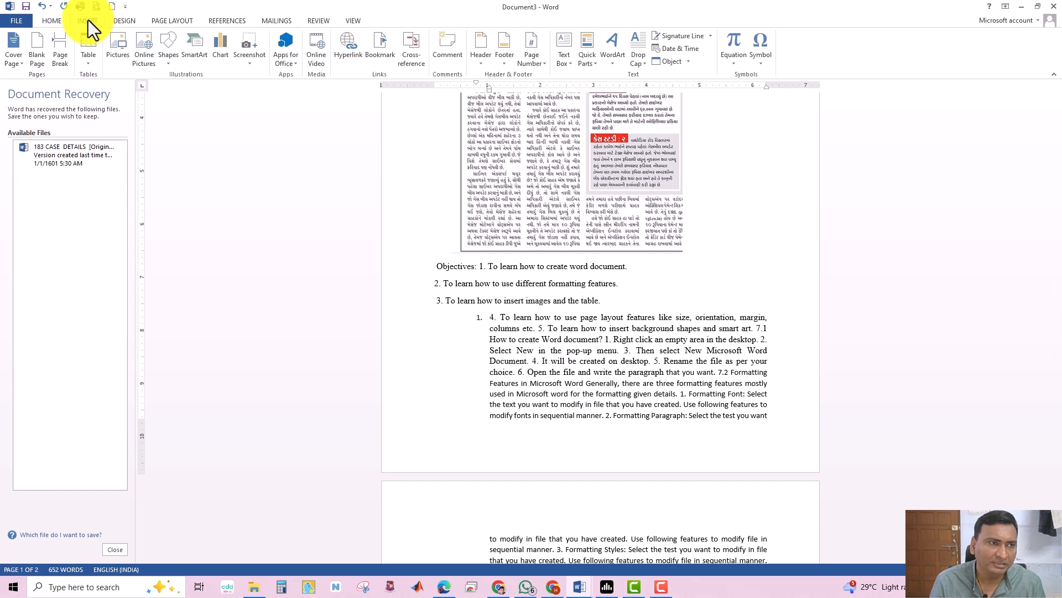
click(634, 303)
key(Return)
key(Return)
key(Return)
key(ctrl+Return)
scroll(621, 410, down, 1)
click(458, 289)
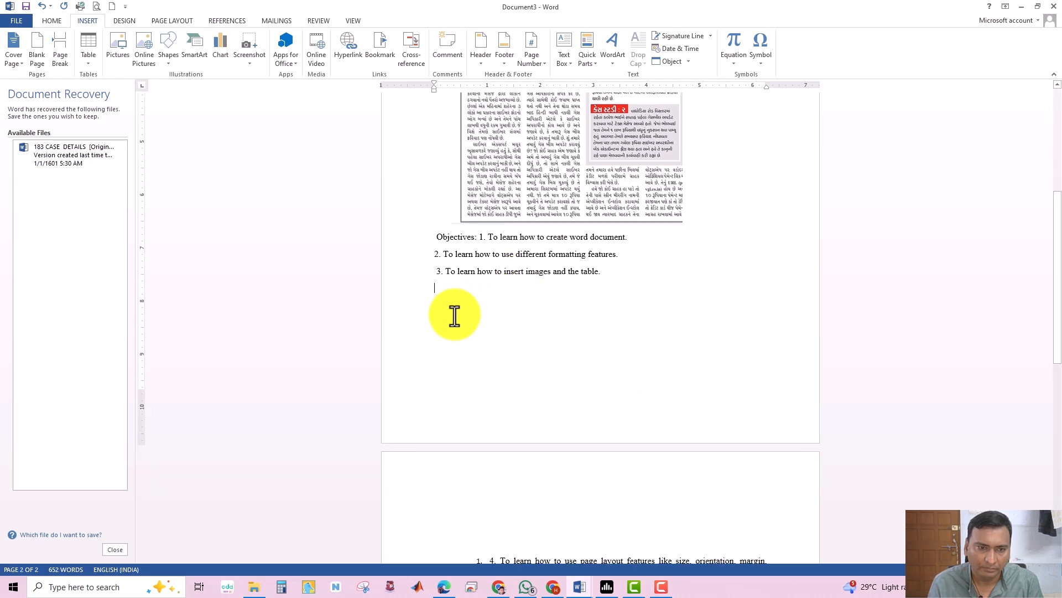
Step: Insert a table of 4 columns and 4 rows directly below objective 3 and narrow its first column
click(90, 51)
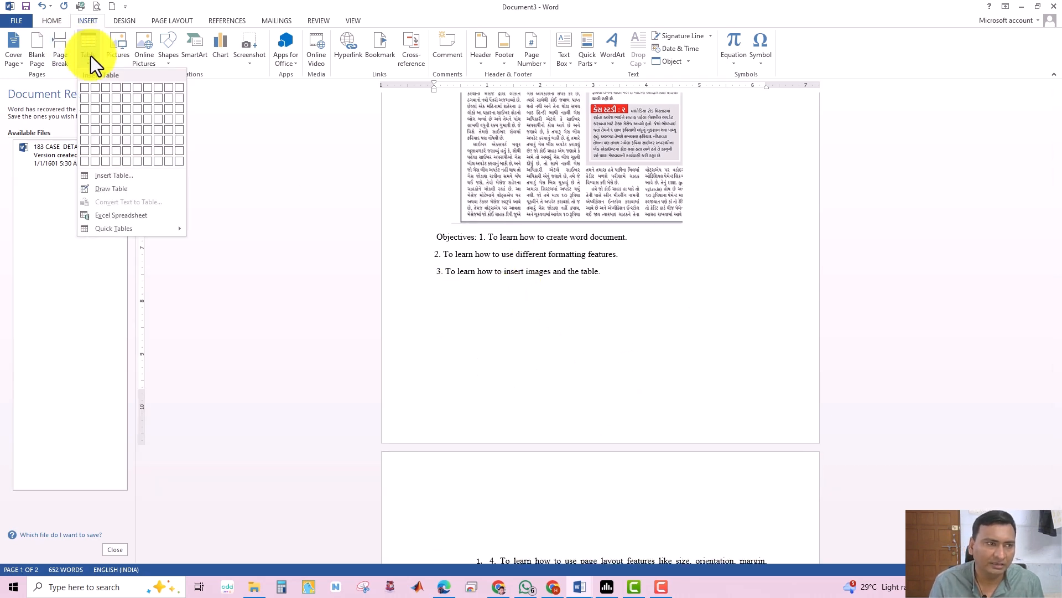
click(115, 122)
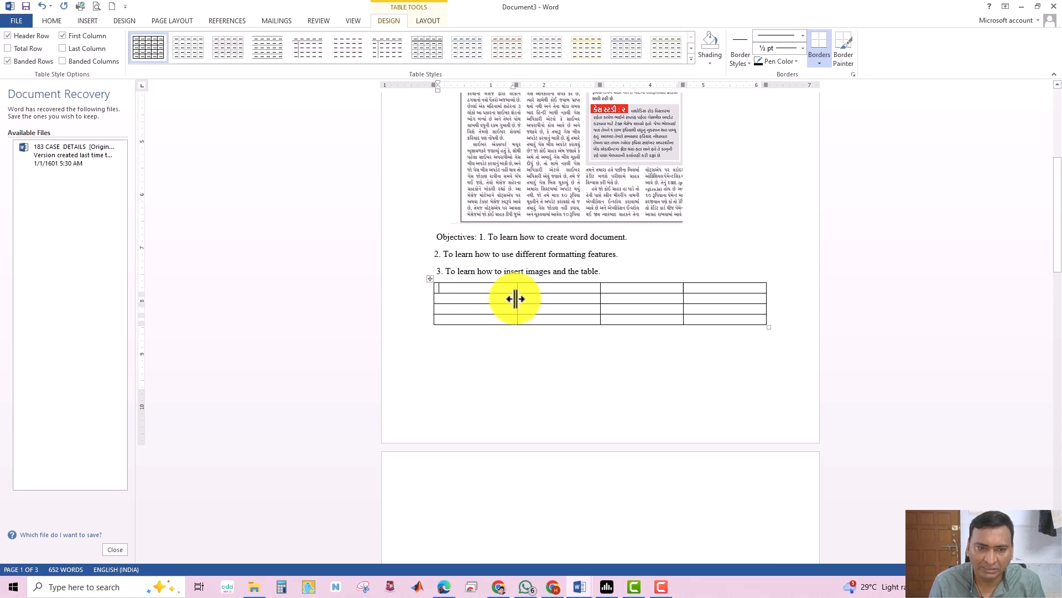
drag(516, 298, 454, 303)
Step: Enter the heading sr in the table's first header cell and narrow the second column slightly
click(446, 287)
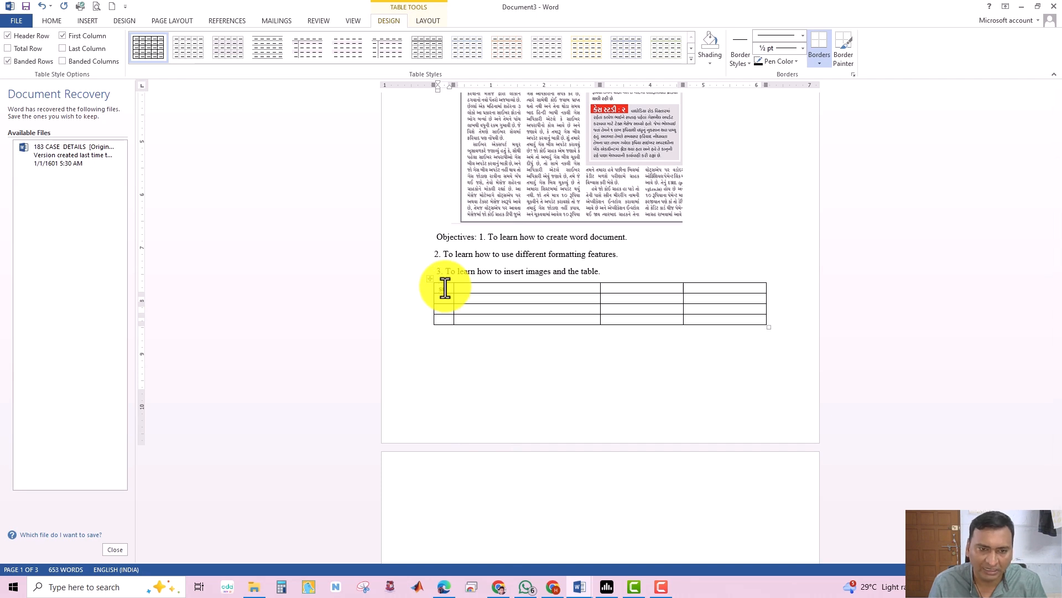
text(sr)
key(Tab)
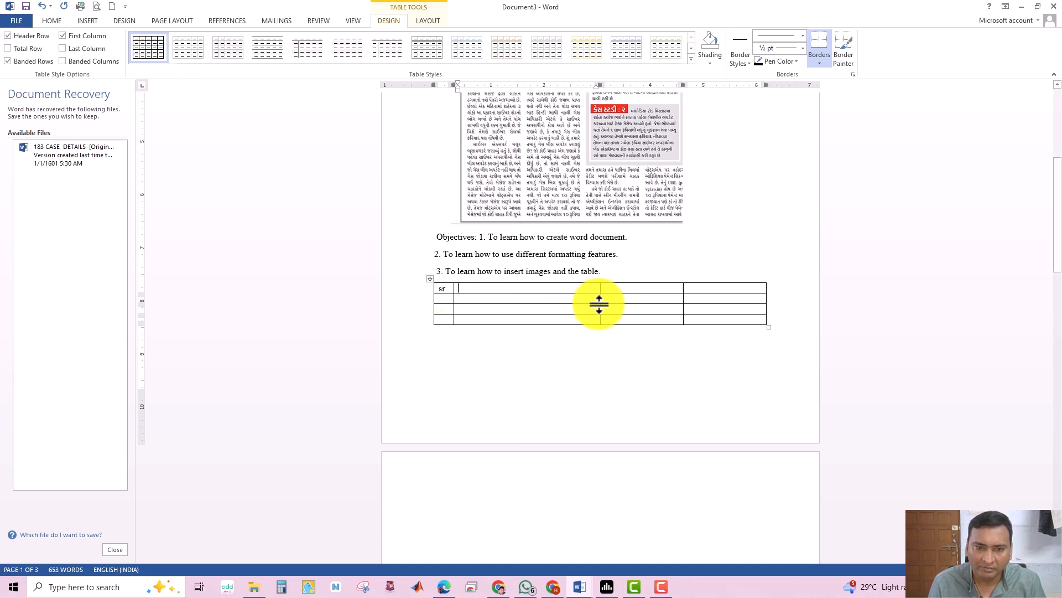
mouse_move(600, 298)
mouse_down()
mouse_move(546, 301)
mouse_move(586, 300)
mouse_up()
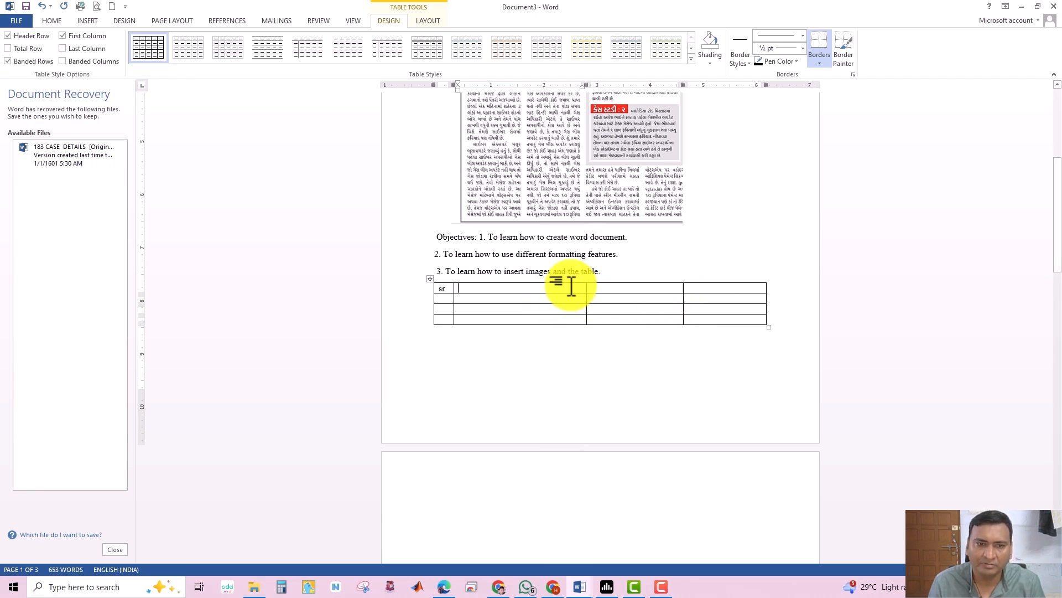
Step: Enter the headings subject, teacher and time in the remaining cells of the table's header row
click(505, 288)
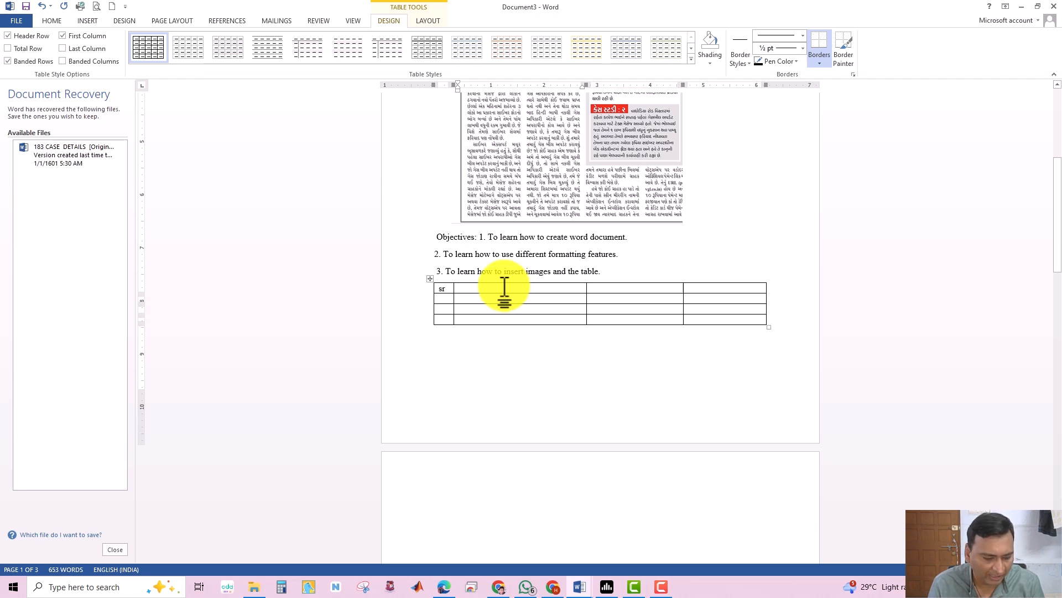
text(subjec)
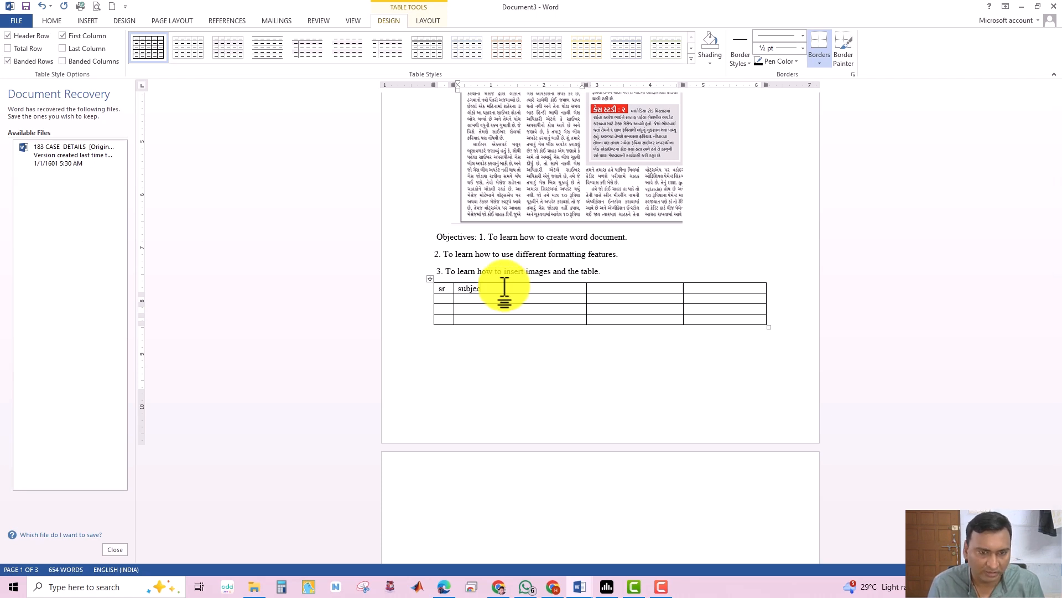
text(t)
click(620, 292)
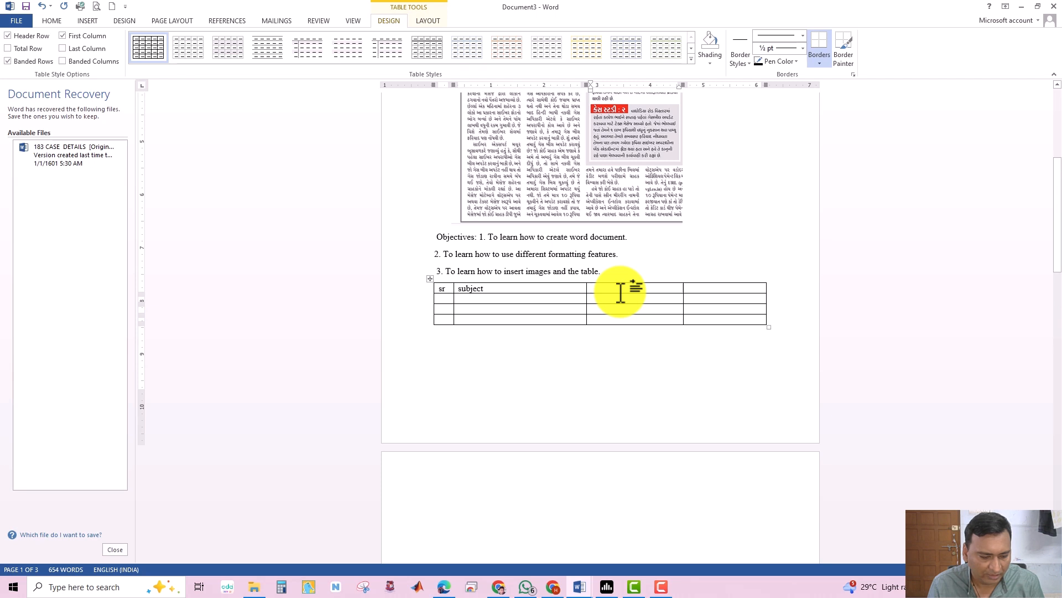
text(teacher)
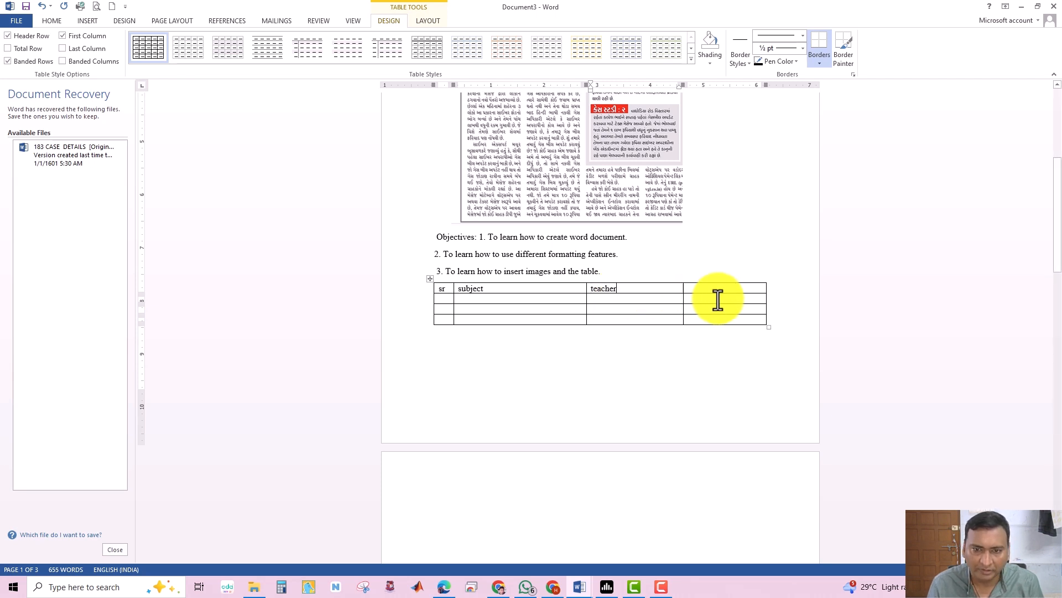
click(731, 287)
text(time)
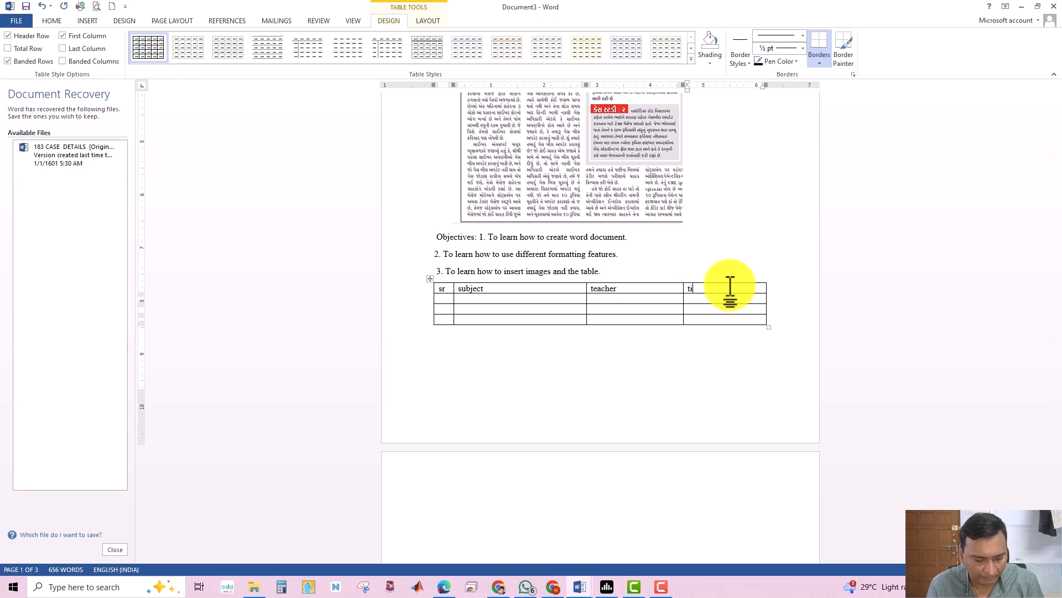
click(609, 331)
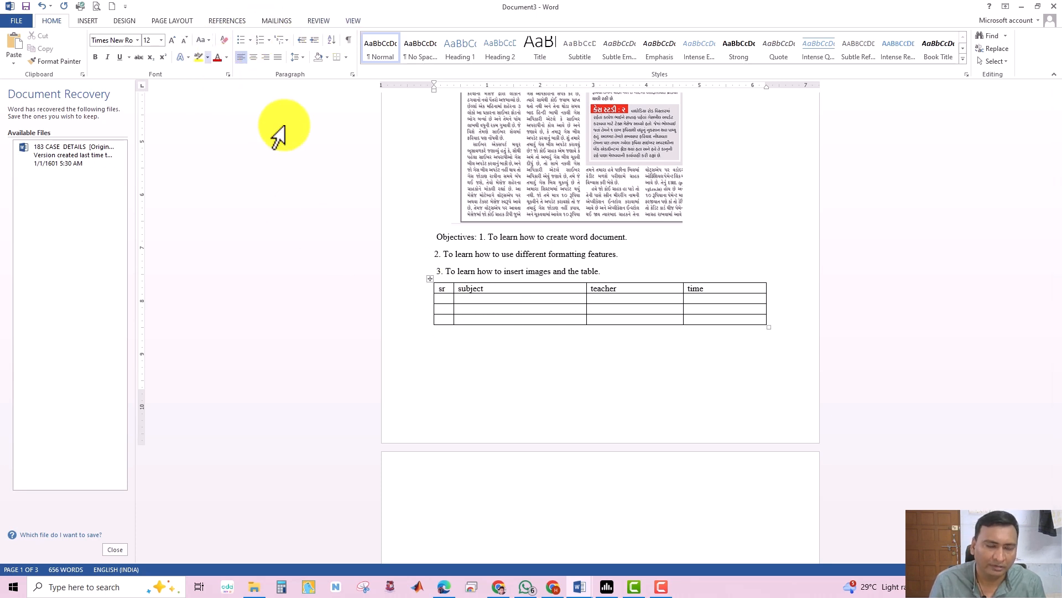
Step: Apply the preset CONFIDENTIAL 1 diagonal watermark to the document and check it on the first page
click(125, 21)
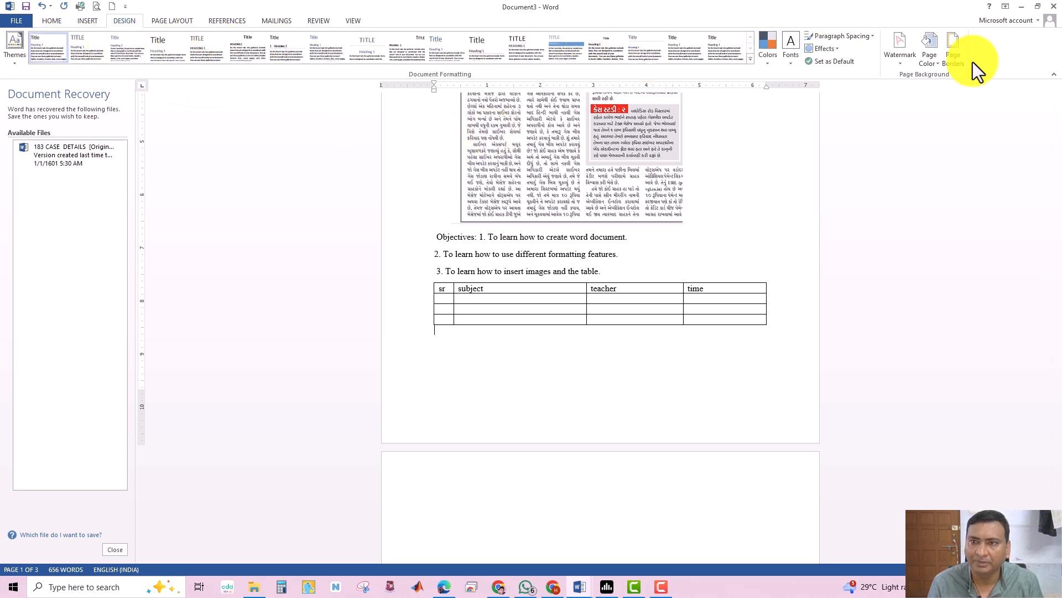
click(901, 44)
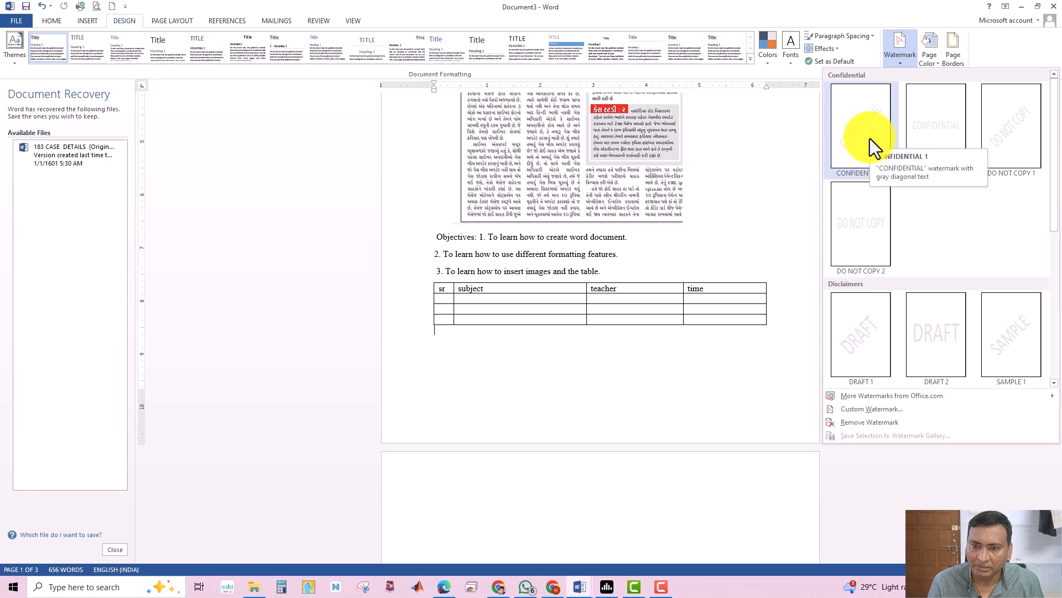
click(870, 138)
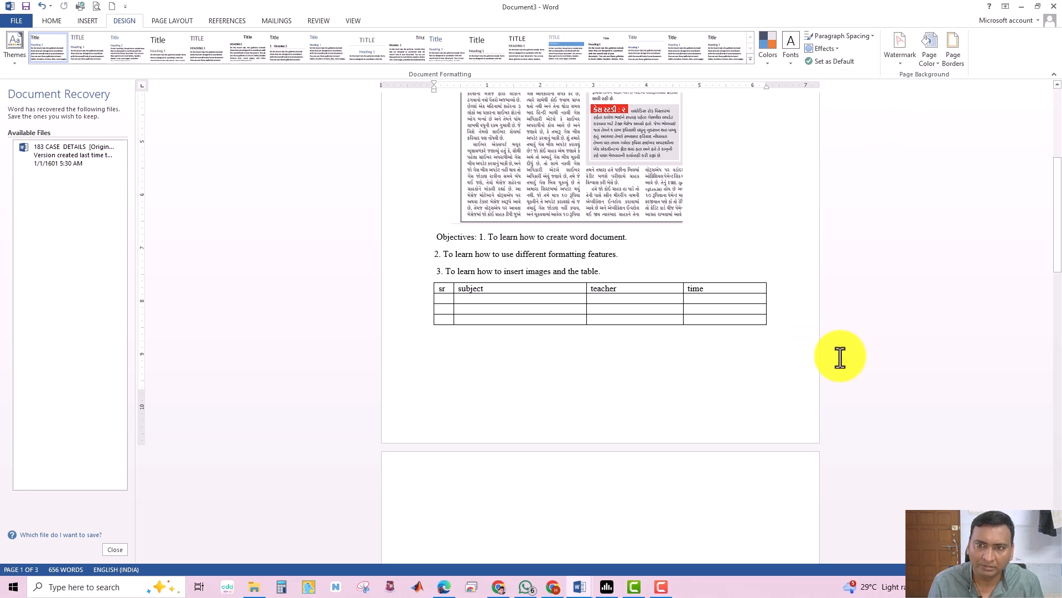
double_click(492, 239)
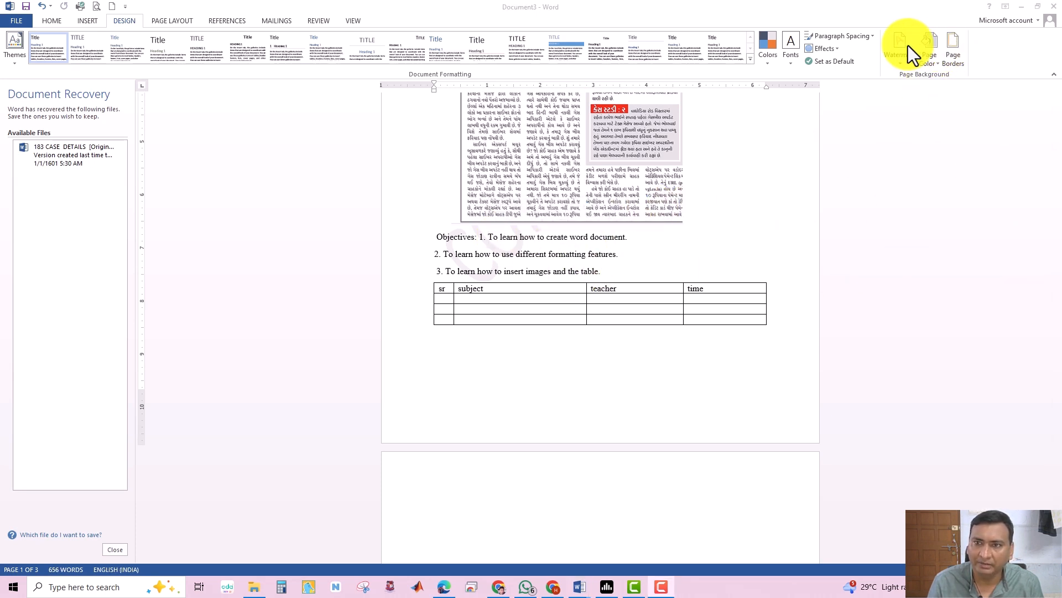
click(904, 65)
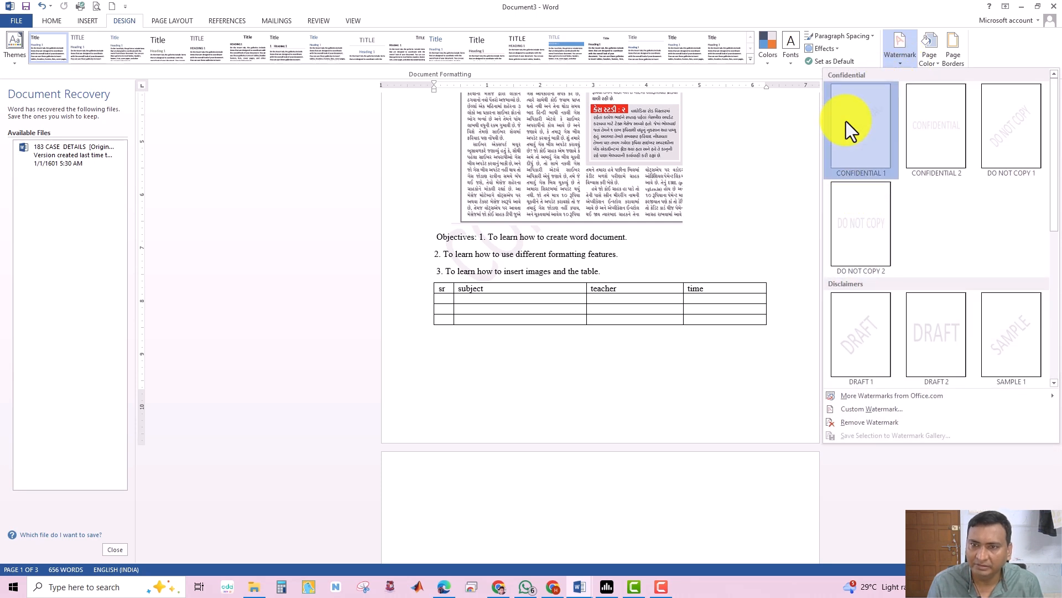
click(846, 121)
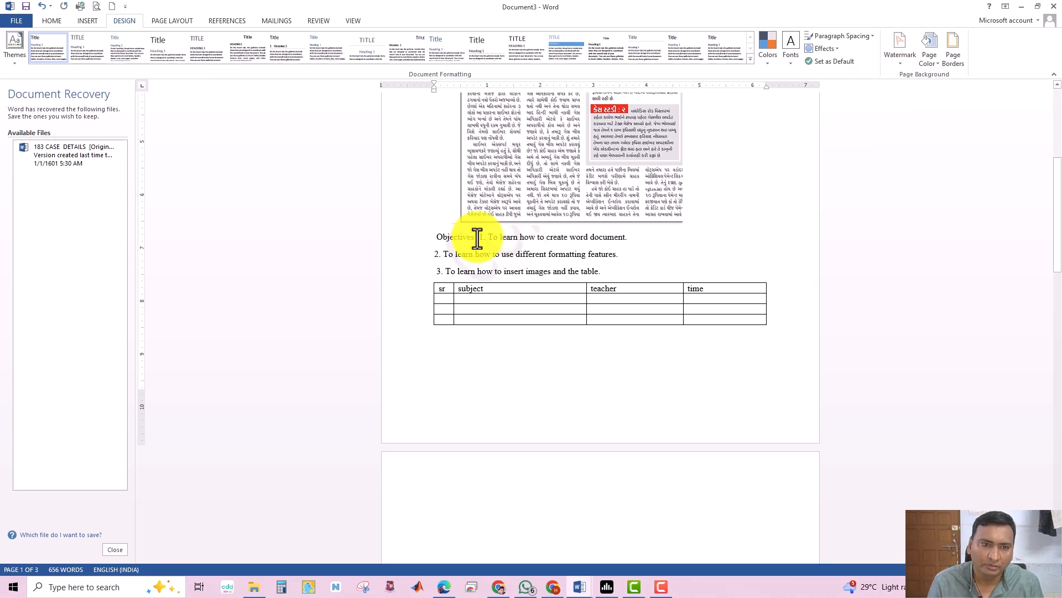
scroll(770, 308, up, 3)
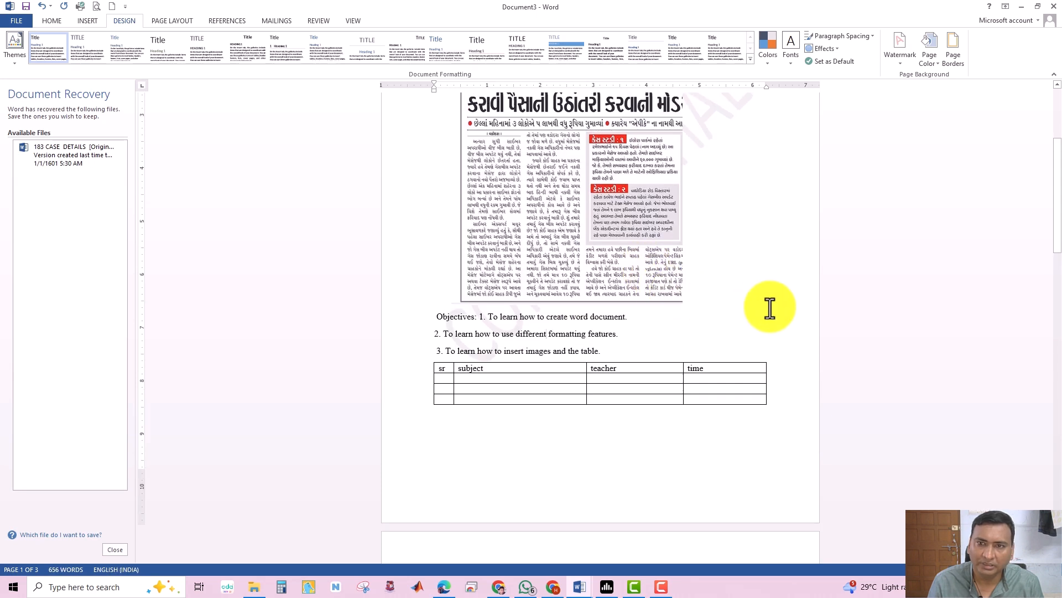
scroll(770, 308, up, 3)
click(706, 202)
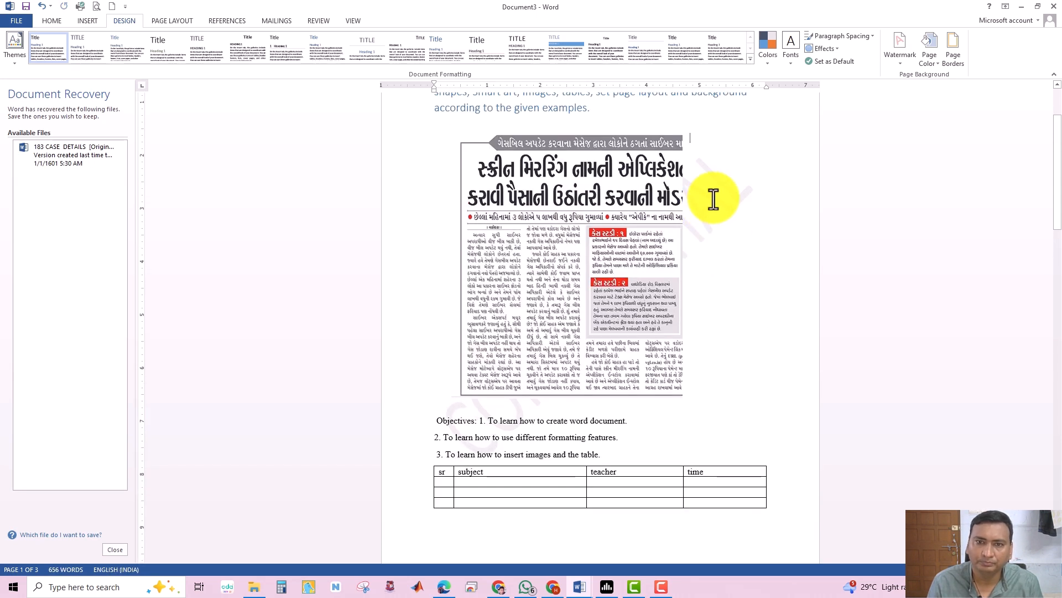
Step: Define a custom text watermark reading "gtu diploma" in the times new roman font
click(898, 62)
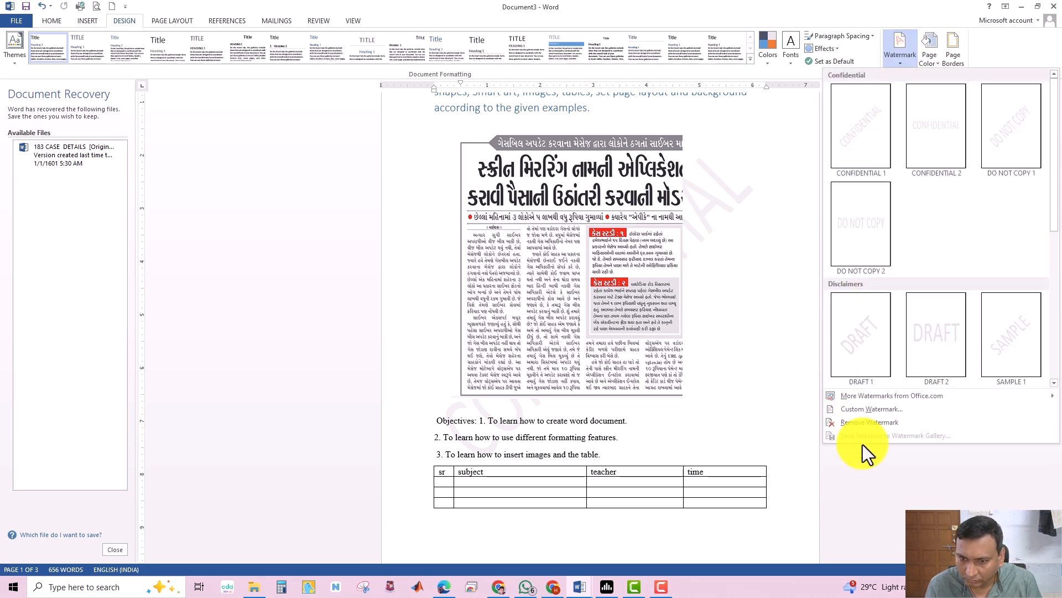
mouse_move(873, 396)
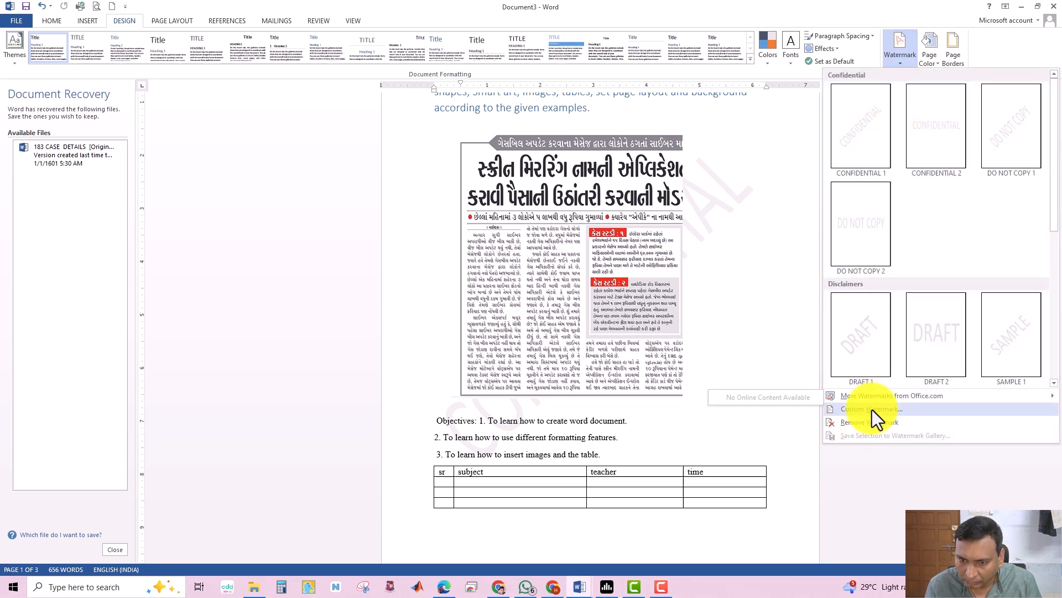
click(872, 410)
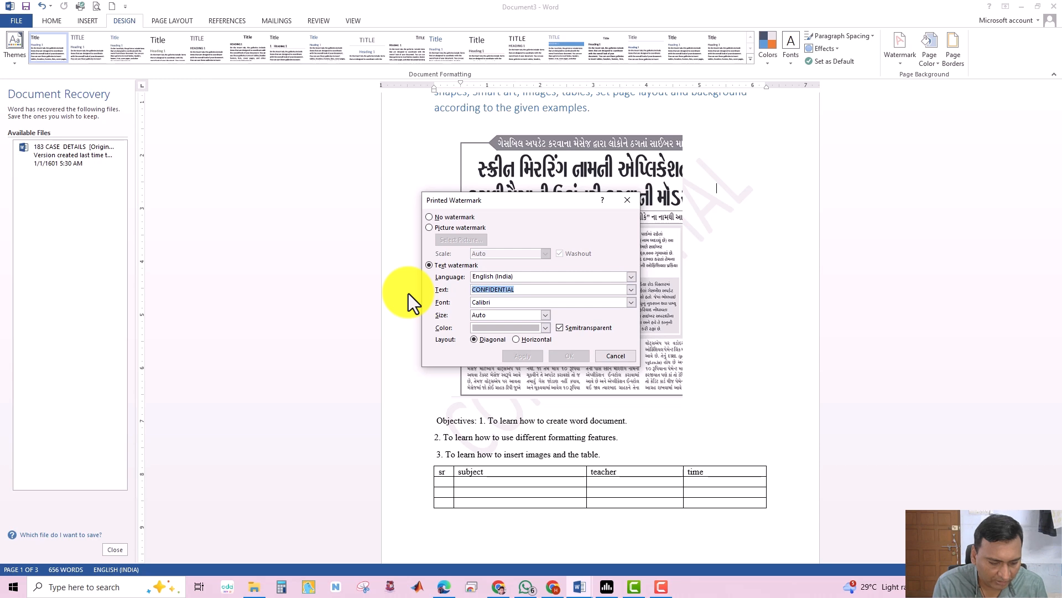
text(gtu diploma)
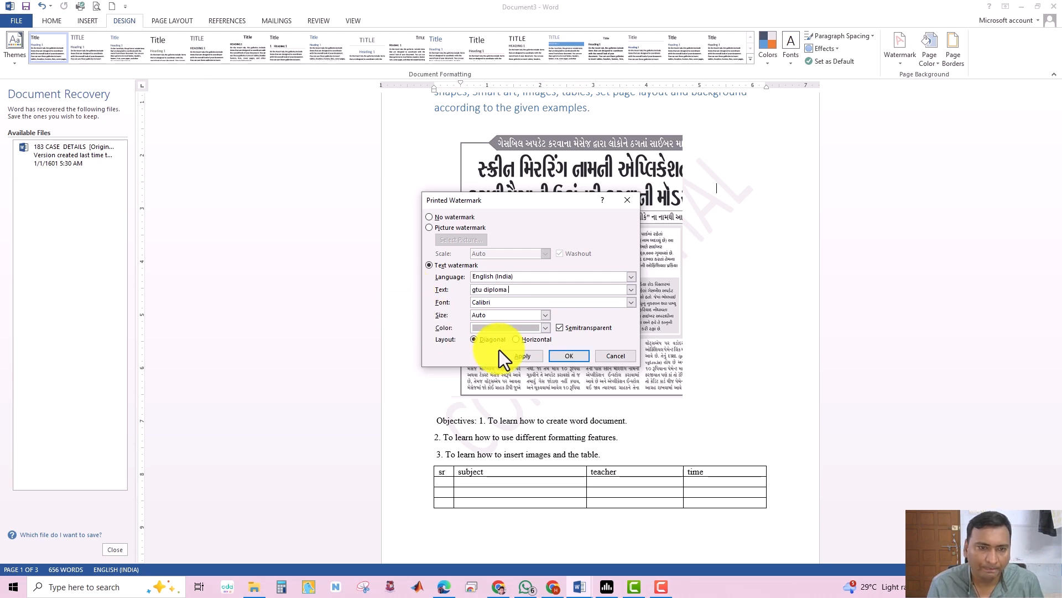
double_click(477, 302)
text(times new )
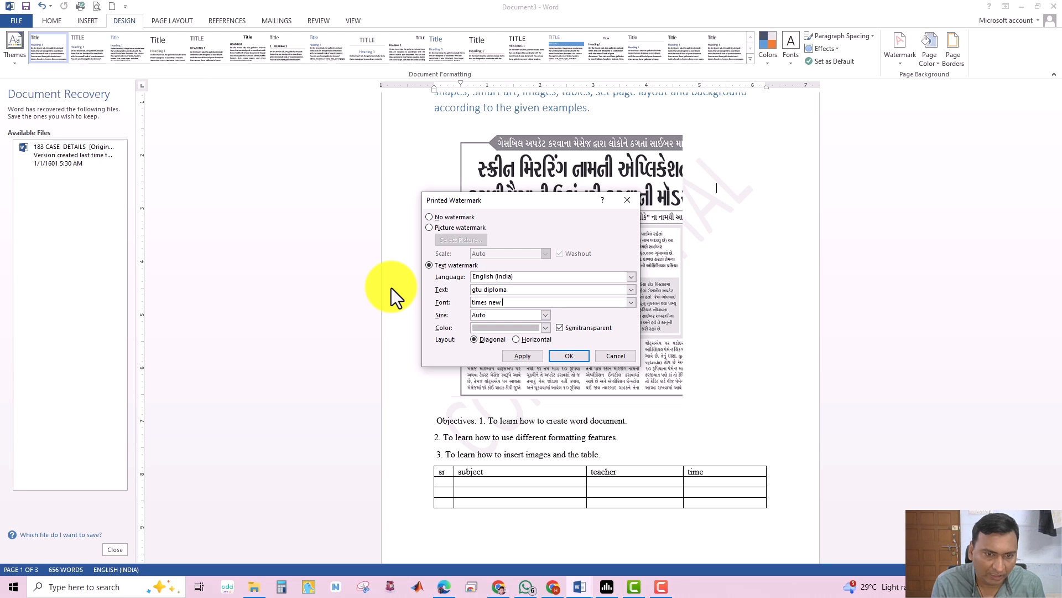
text(roman)
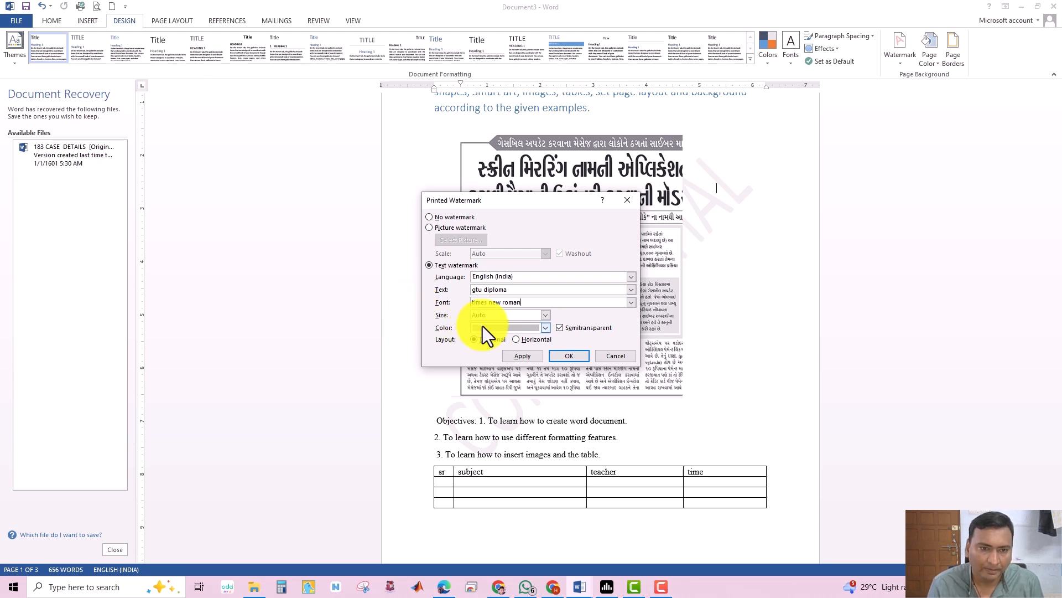
Step: Keep the custom watermark's size at Auto, set its layout to Horizontal and apply it to the document
click(546, 315)
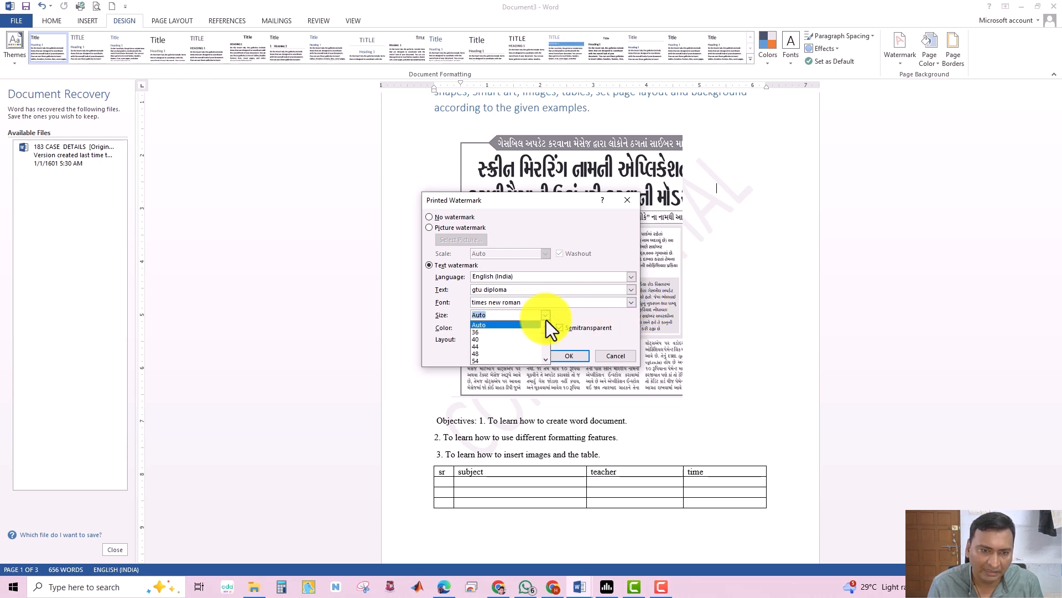
click(518, 324)
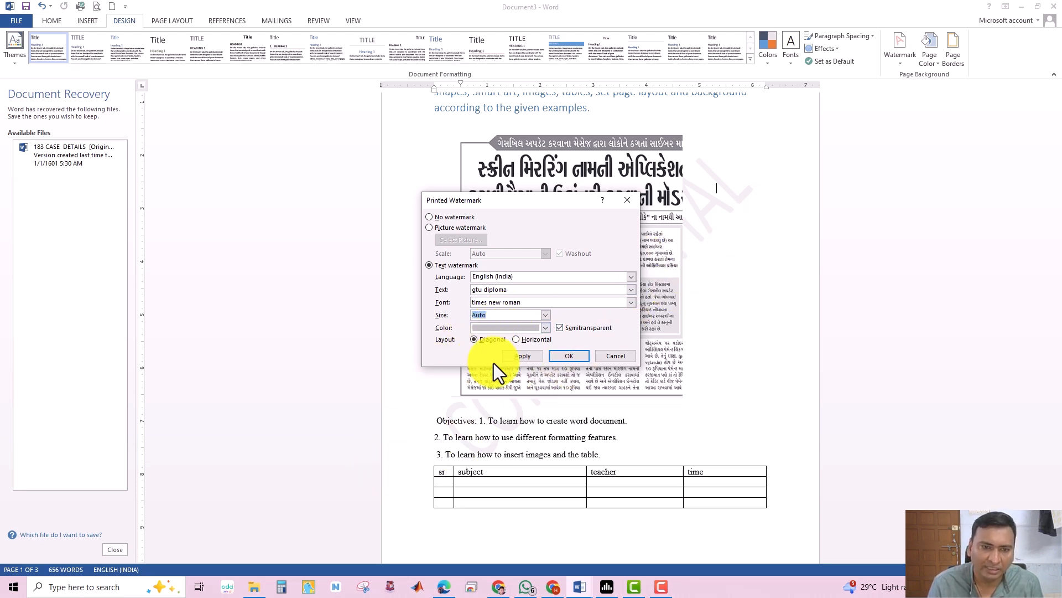
click(515, 340)
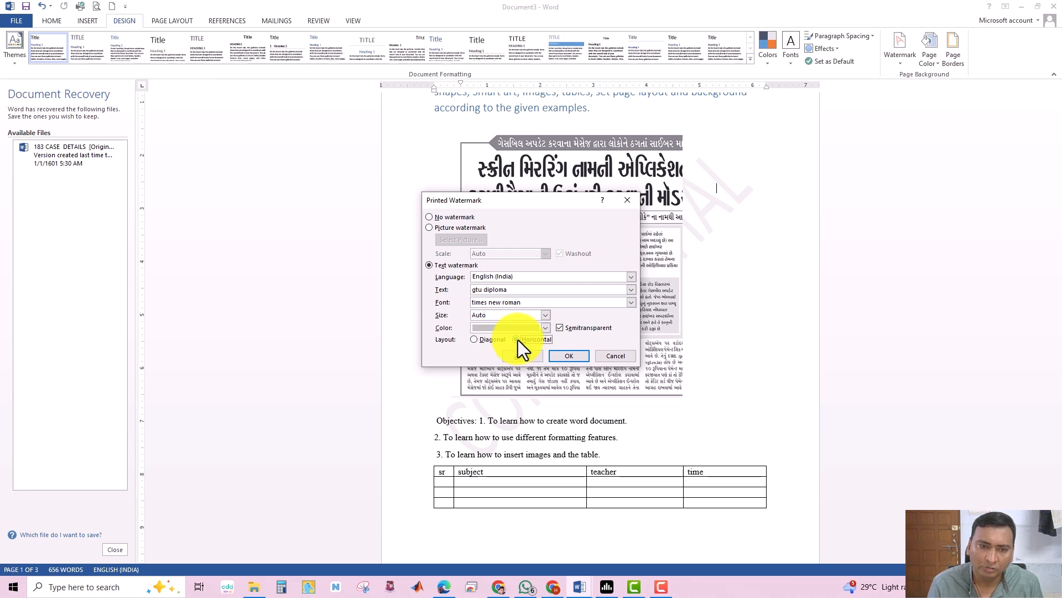
click(519, 359)
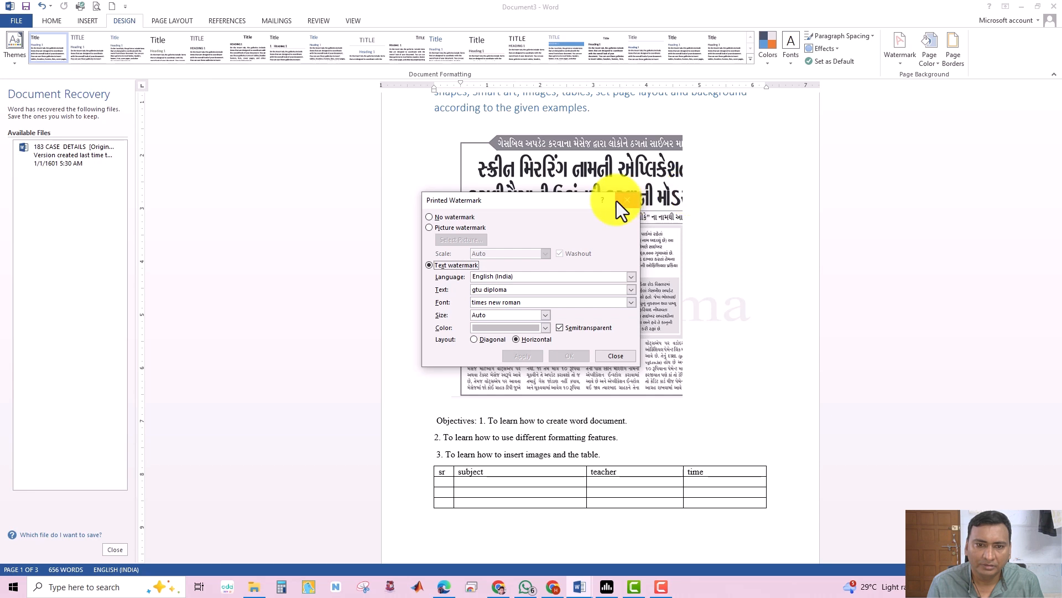
click(605, 357)
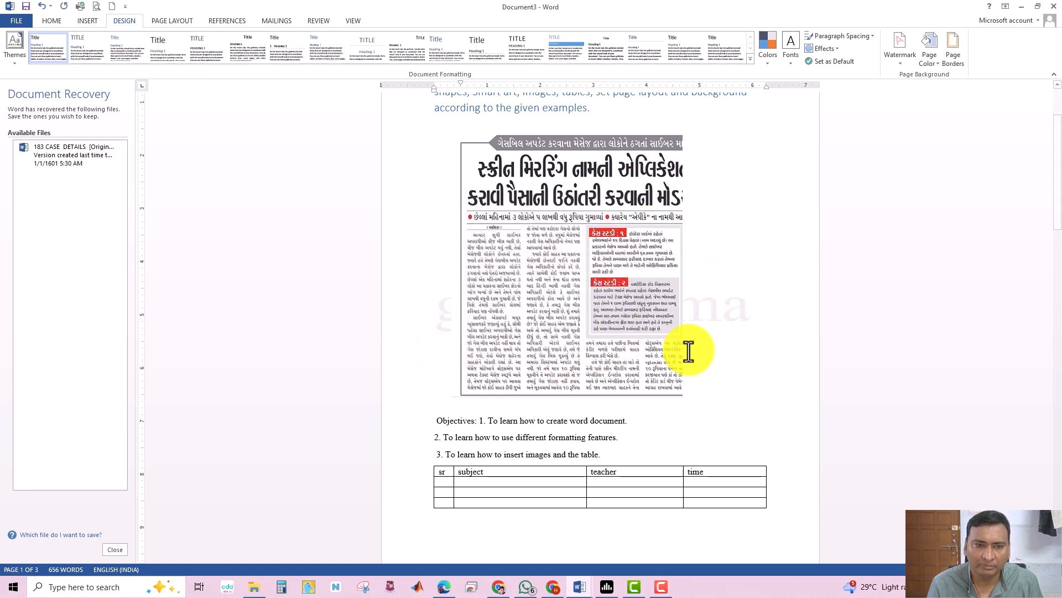
Step: Change the gtu diploma watermark's colour to the blue theme colour and apply it
drag(1056, 177, 1051, 374)
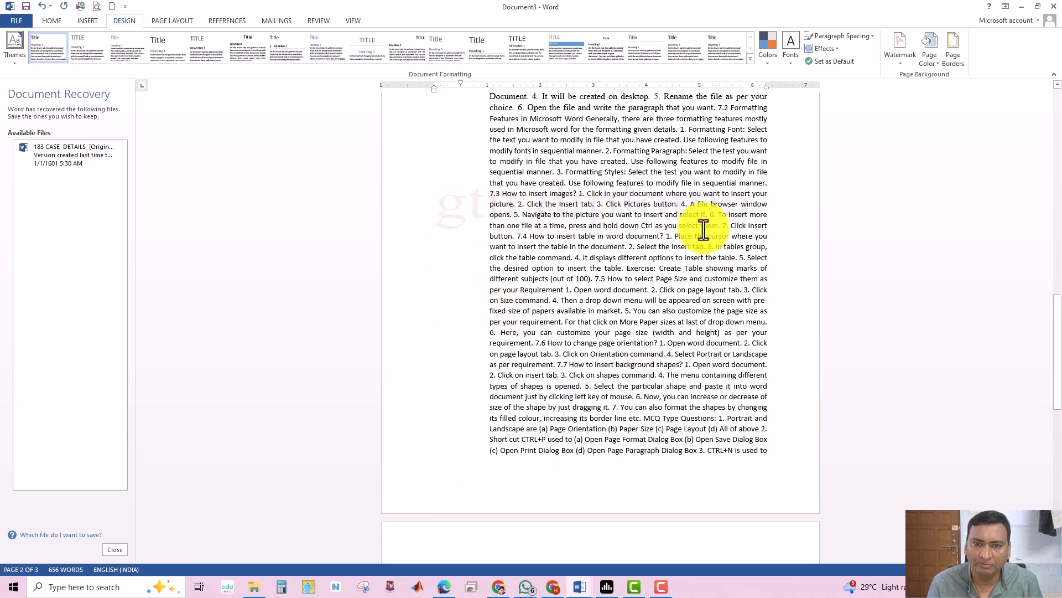
drag(1058, 360, 1049, 111)
click(705, 412)
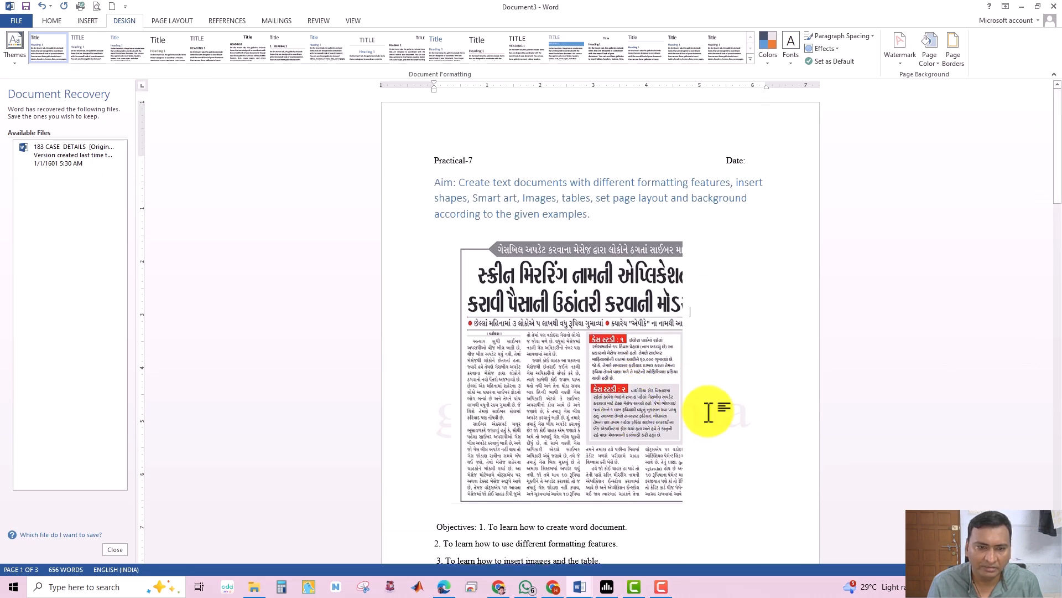
click(889, 54)
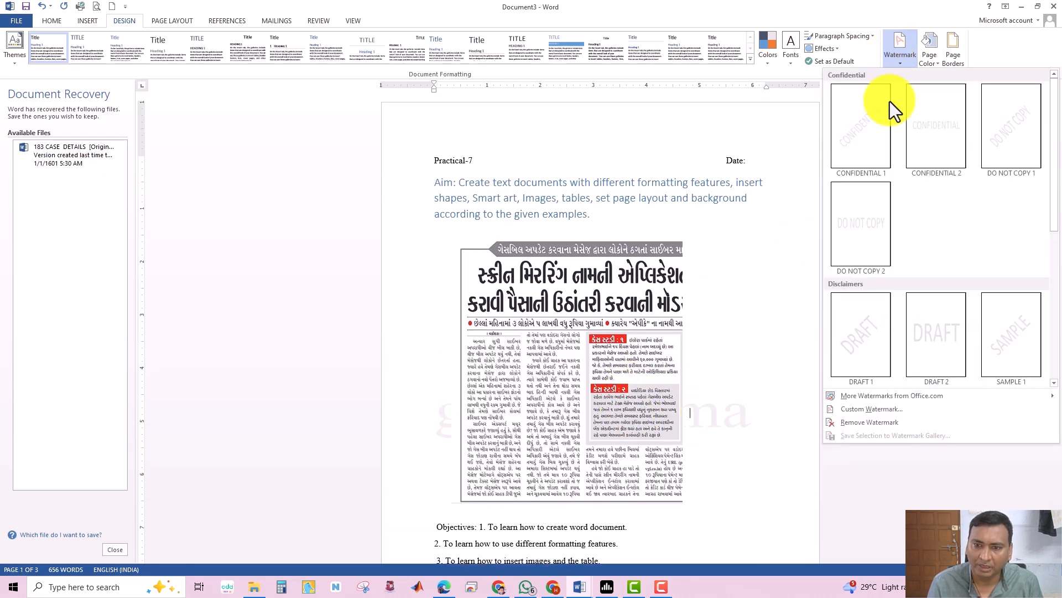
click(868, 412)
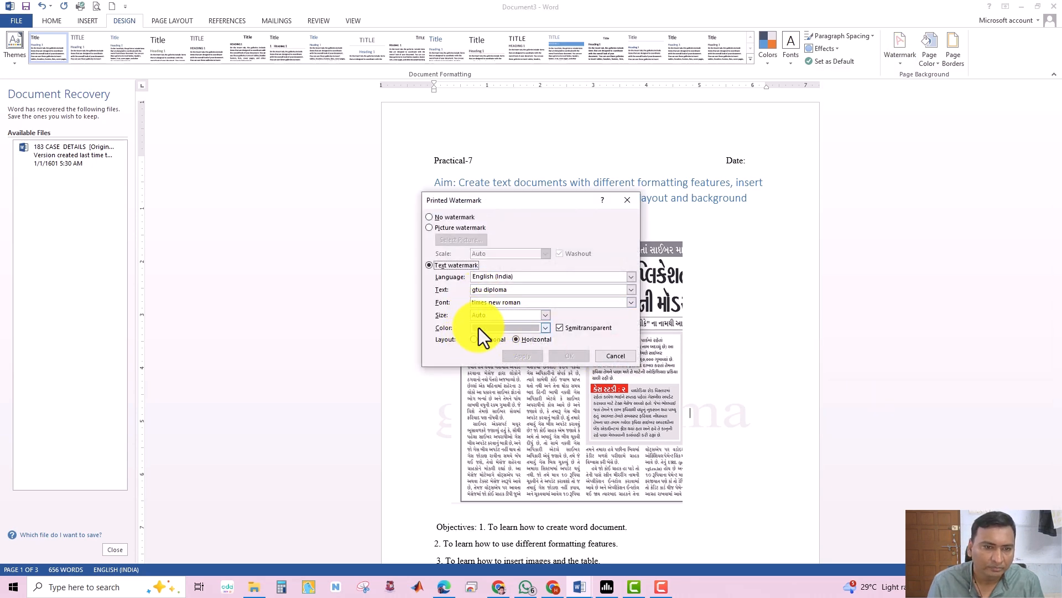
click(548, 327)
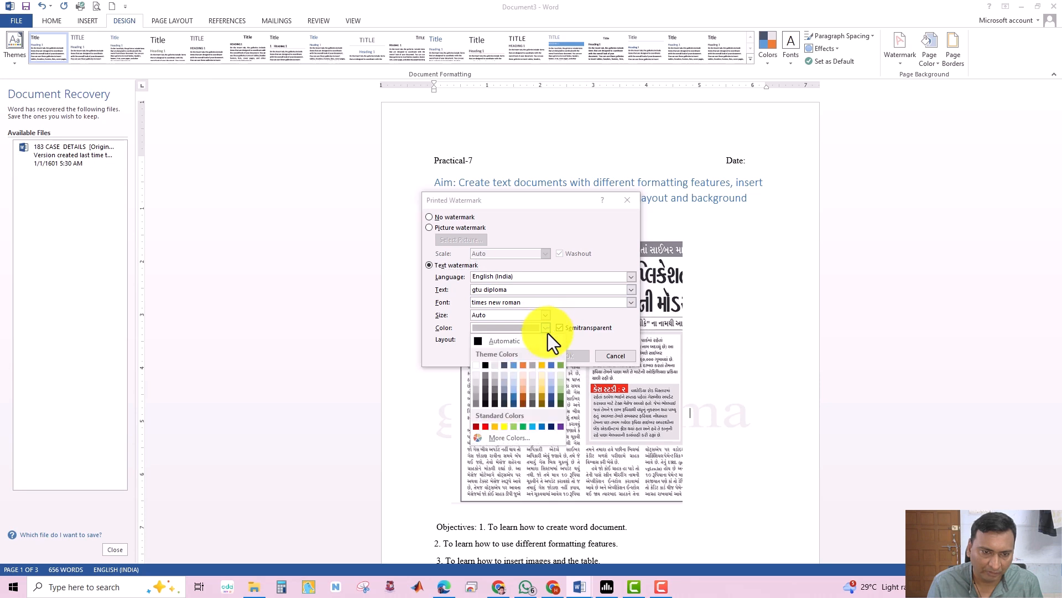
click(515, 366)
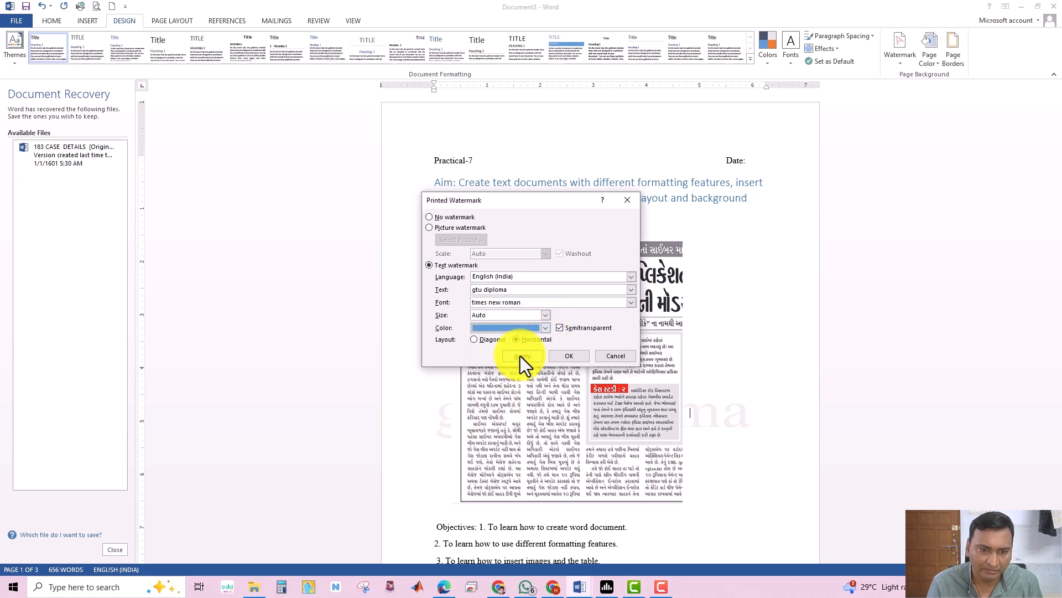
click(515, 357)
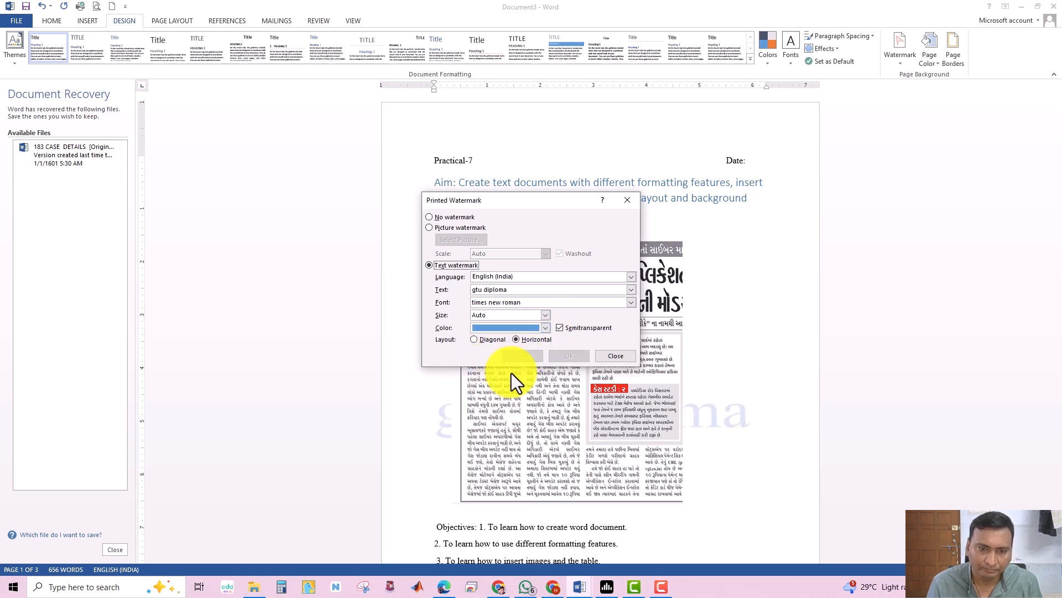
Step: Close the watermark settings and add a blue double-line box border around the pages of the whole document
click(618, 357)
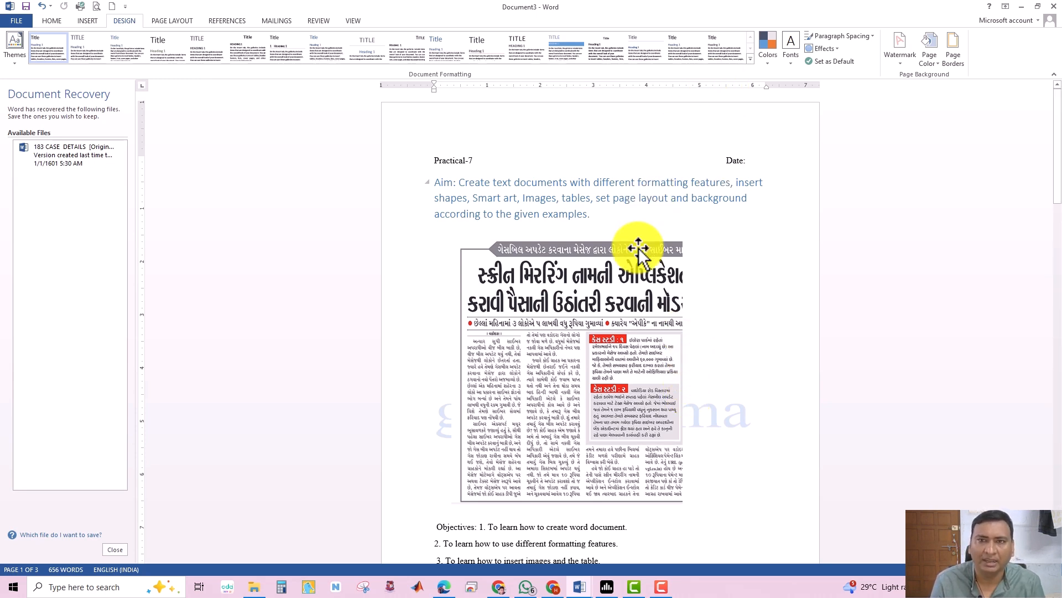
click(951, 51)
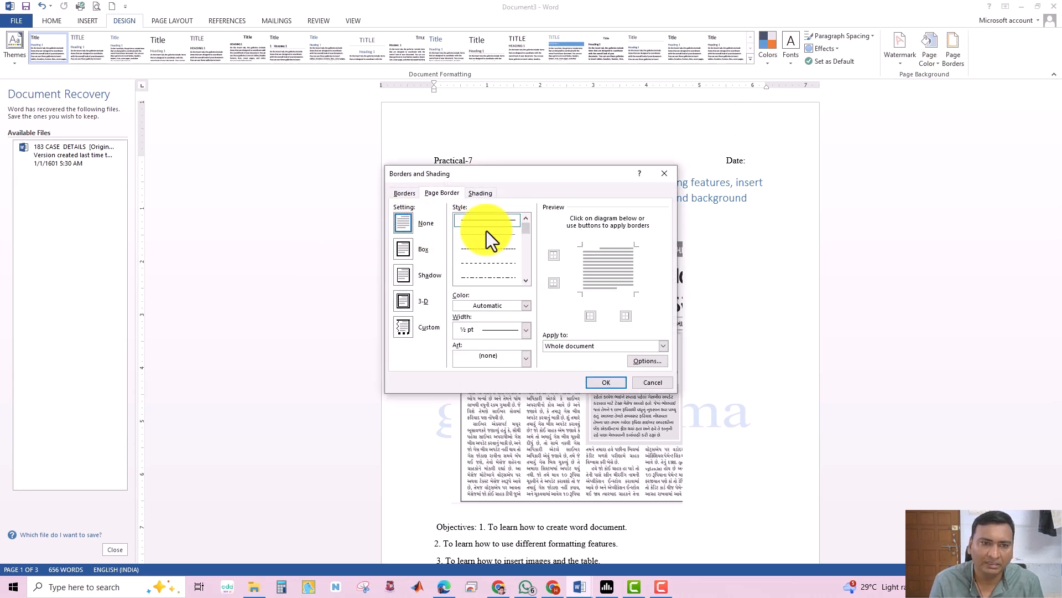
scroll(529, 281, down, 3)
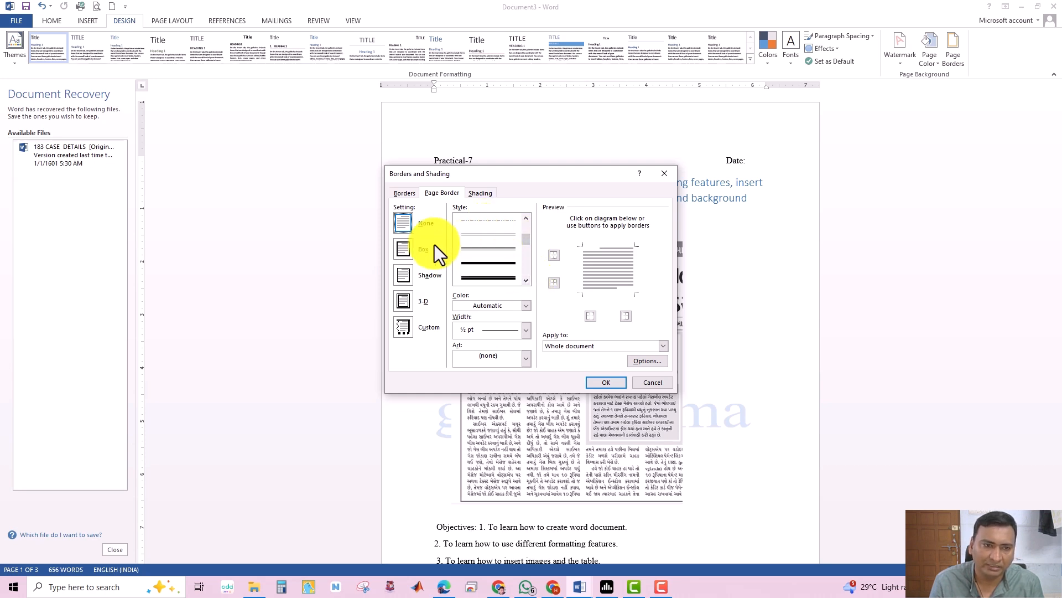
click(475, 241)
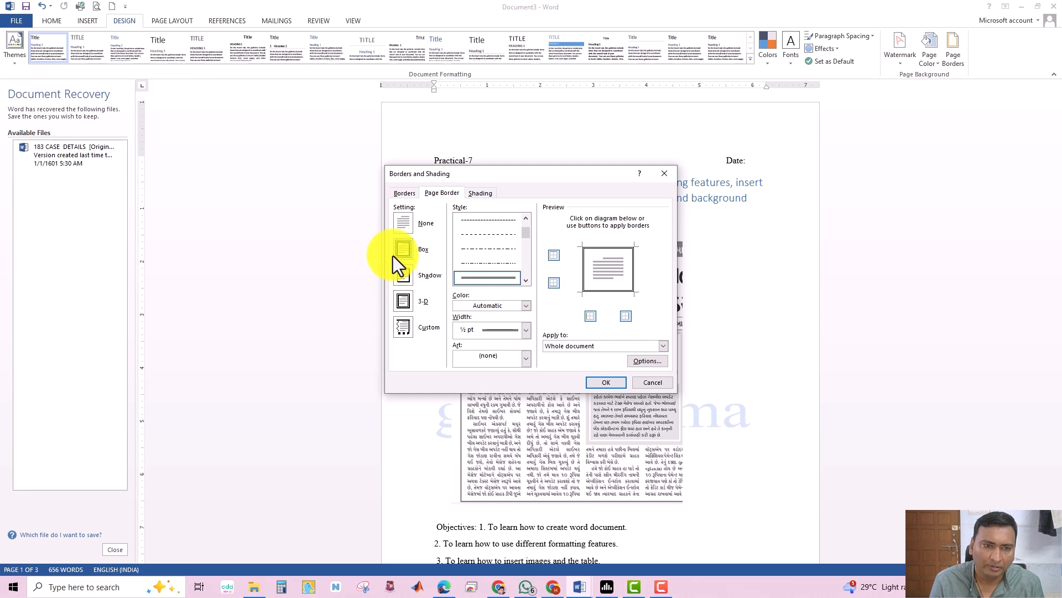
click(523, 307)
click(497, 346)
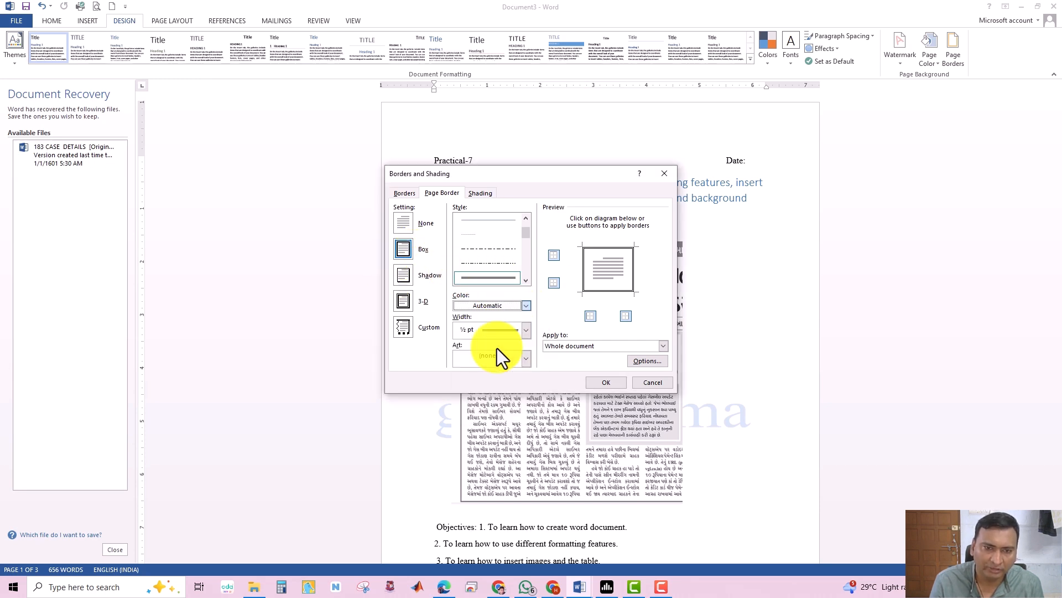
click(609, 383)
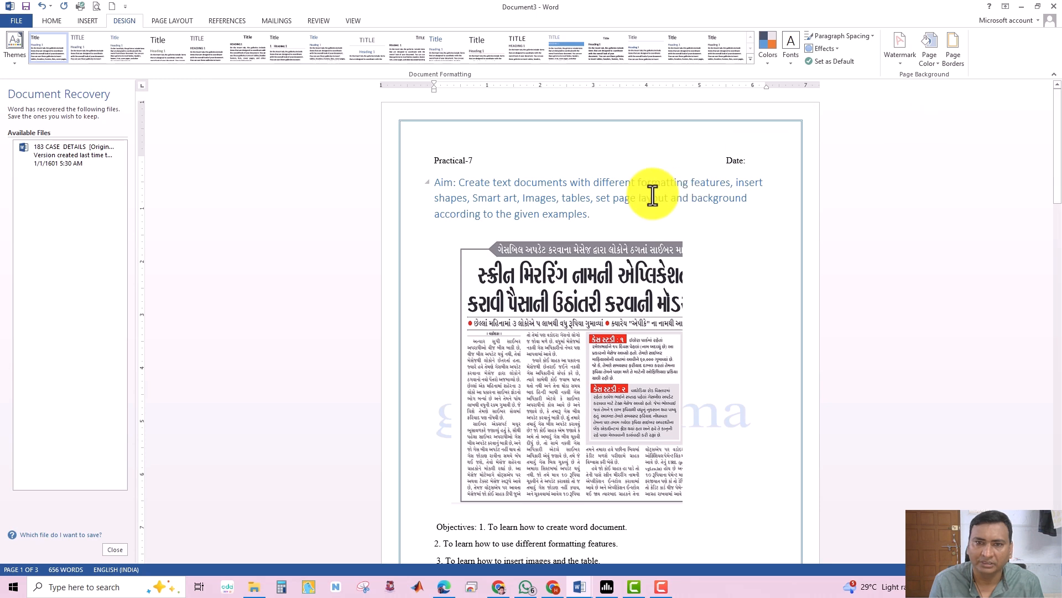
Step: Set the document's page colour to the white theme colour
click(935, 59)
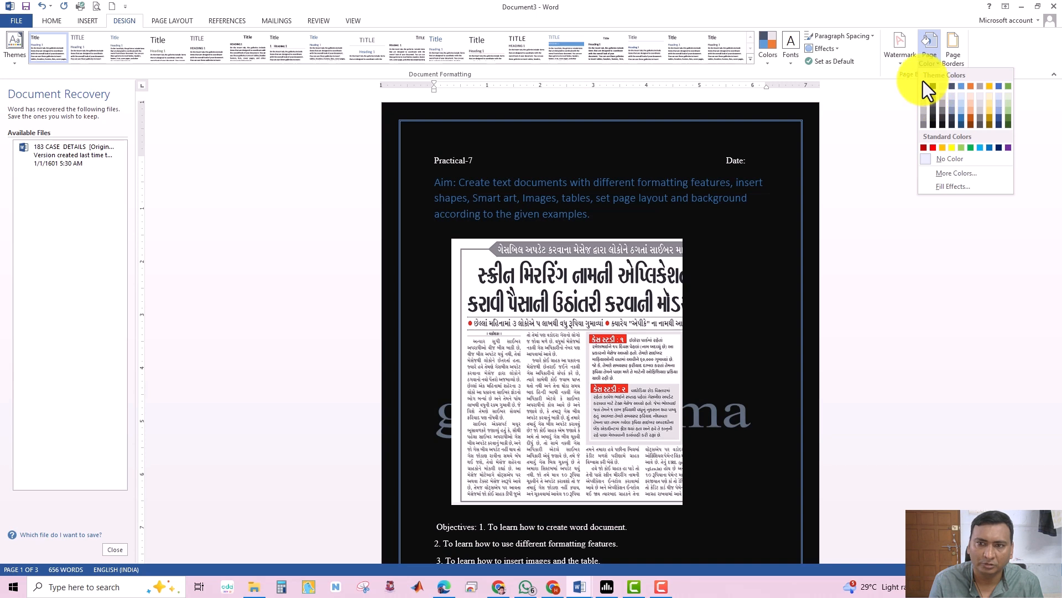
click(924, 86)
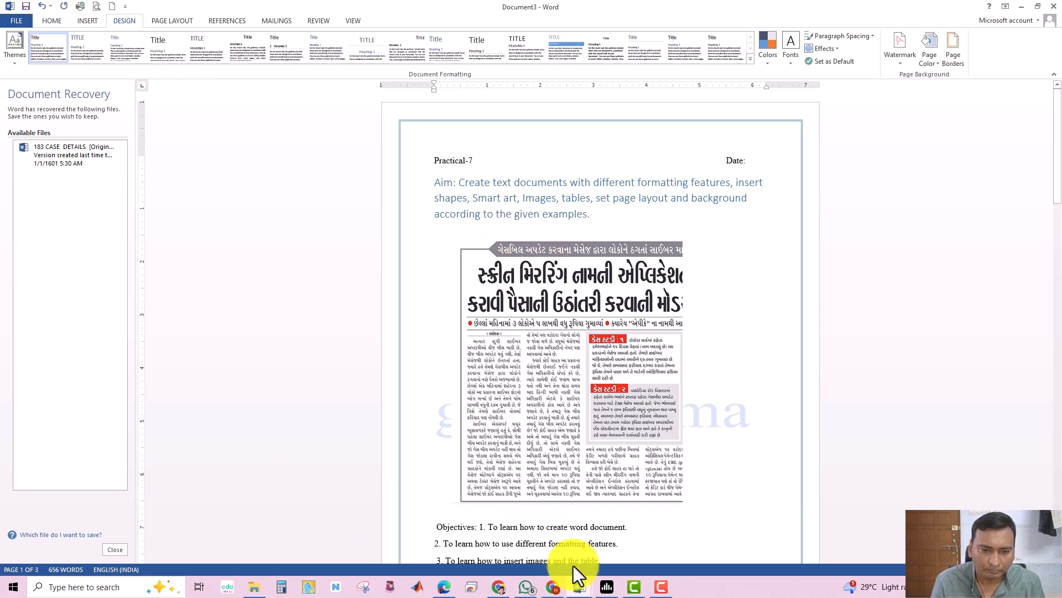
Step: Switch to FICT lab manual.pdf in Edge and review Practical-7, from its conclusion back to the aim, objectives and sections 7.1 and 7.2
mouse_move(503, 593)
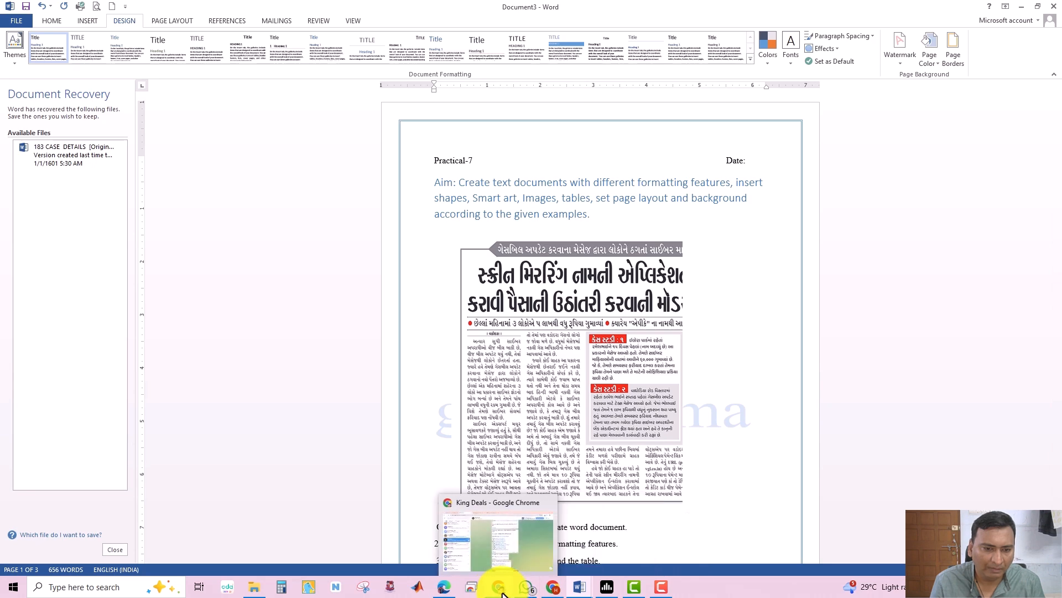
click(444, 587)
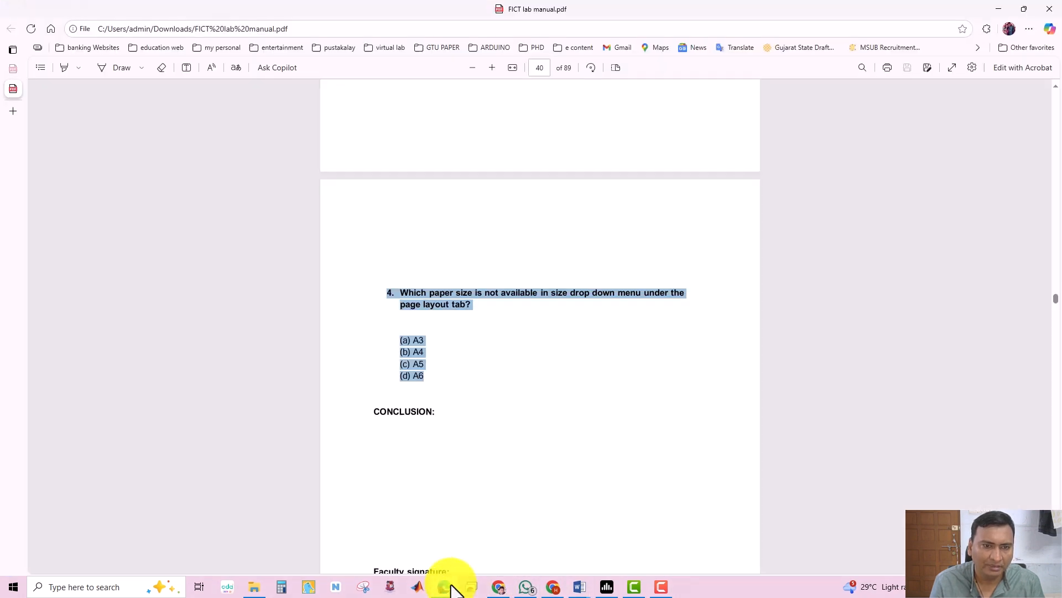
click(477, 438)
scroll(479, 359, down, 4)
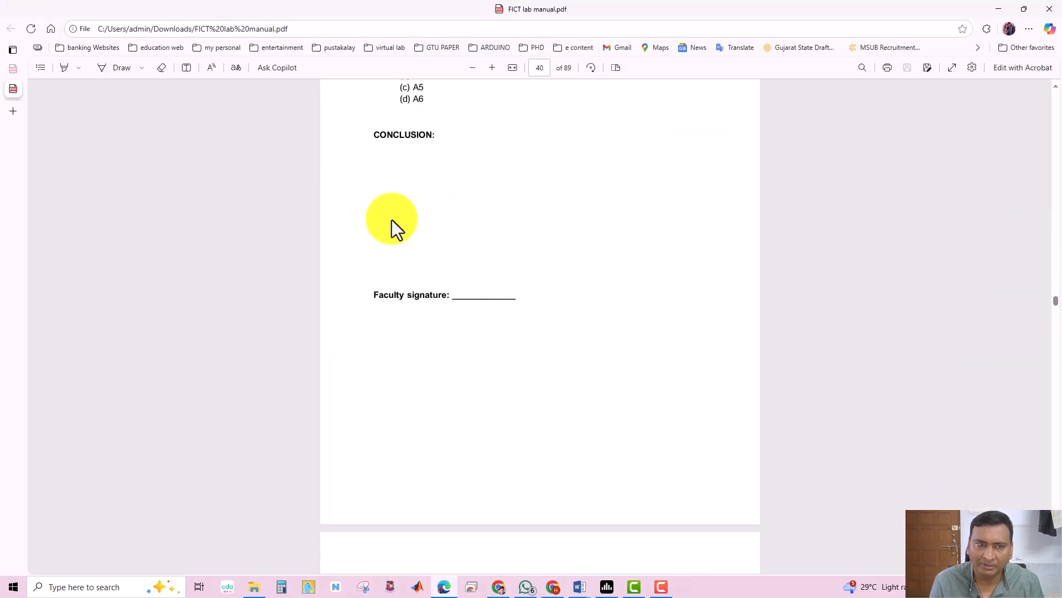
scroll(585, 347, up, 12)
scroll(586, 347, down, 4)
scroll(579, 343, up, 3)
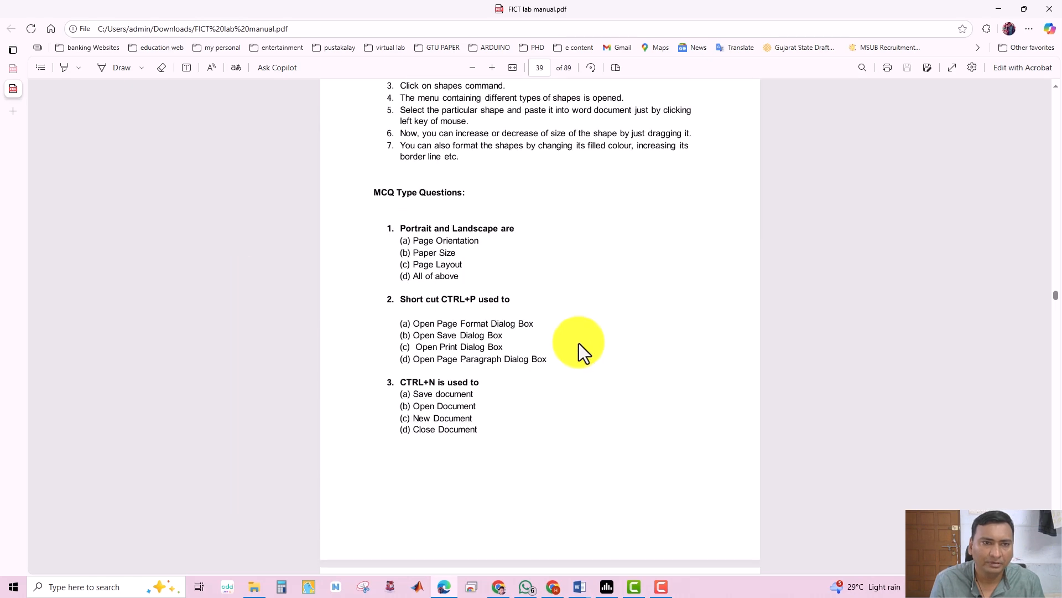
scroll(1044, 332, up, 12)
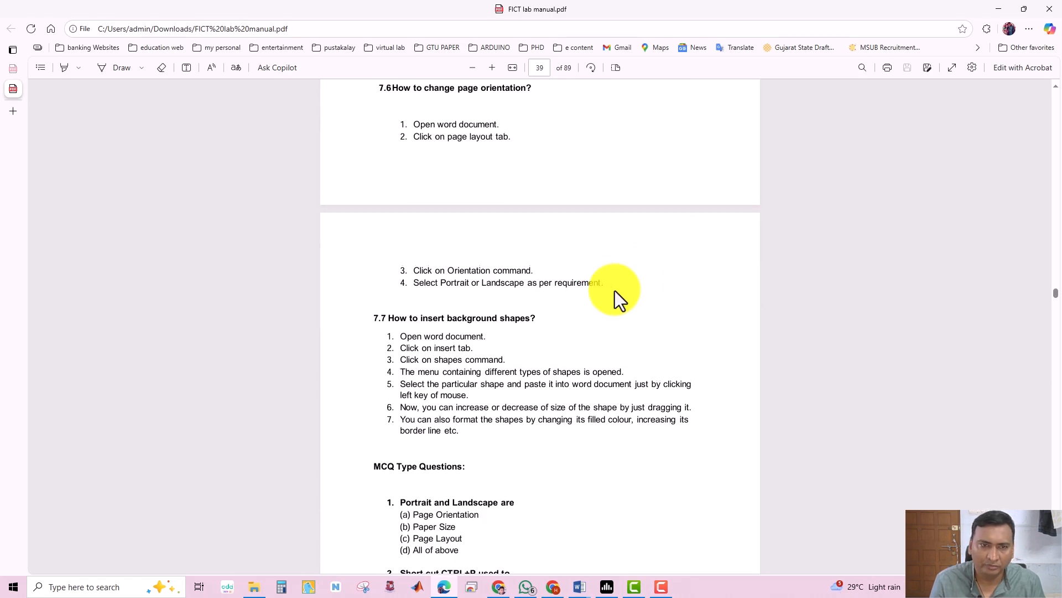
scroll(590, 286, up, 6)
scroll(590, 286, up, 5)
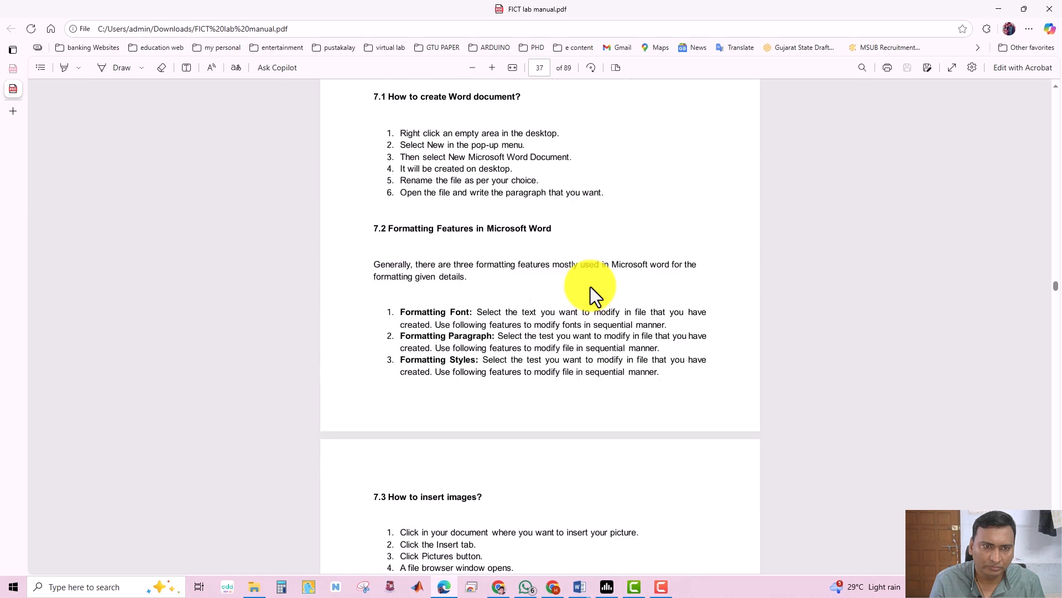
scroll(589, 286, up, 11)
scroll(587, 286, down, 4)
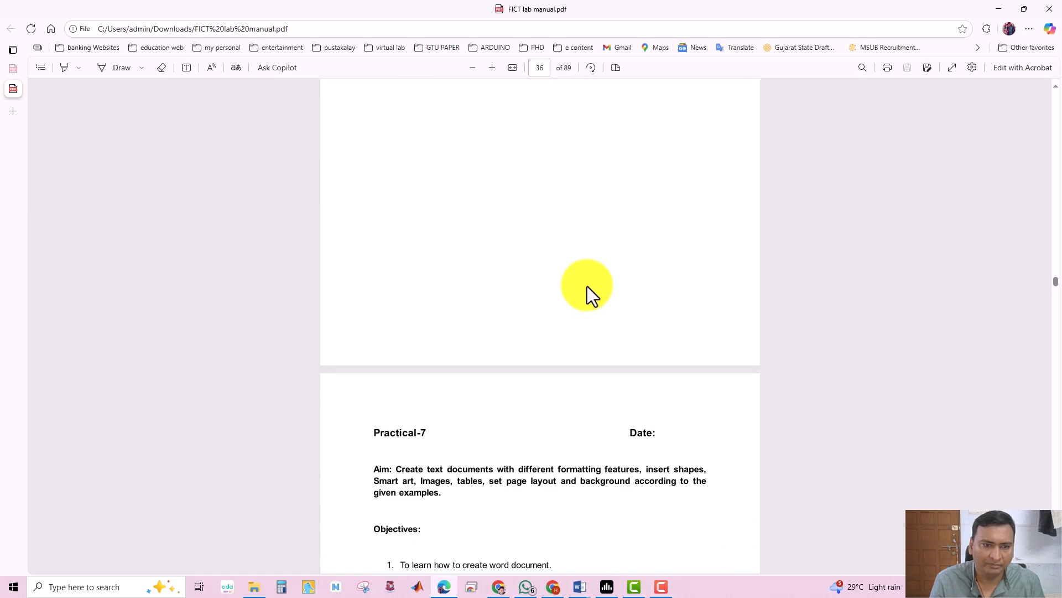
scroll(587, 285, down, 4)
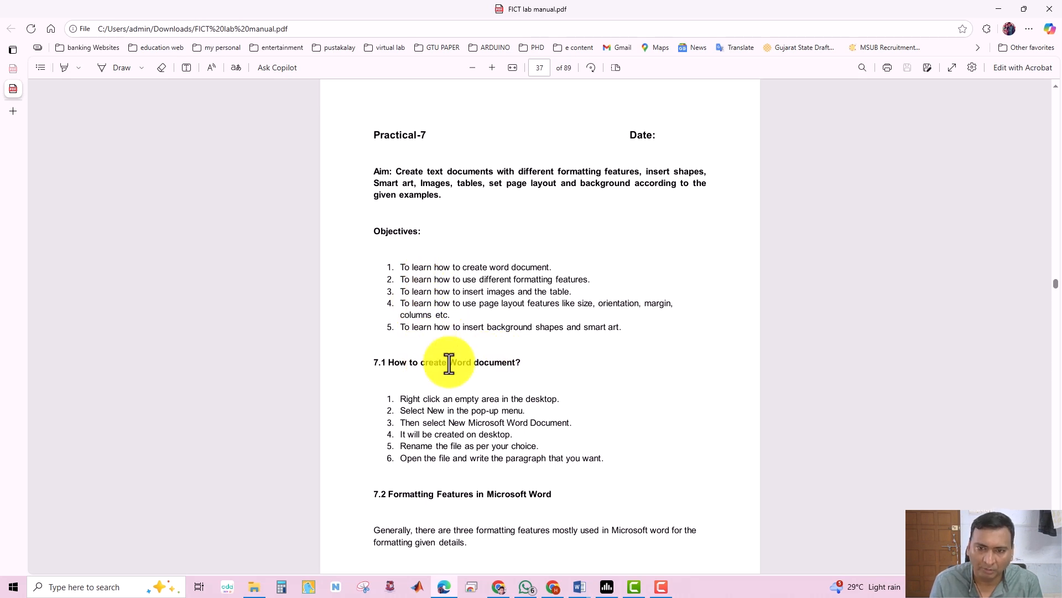
scroll(445, 365, down, 2)
scroll(448, 368, down, 4)
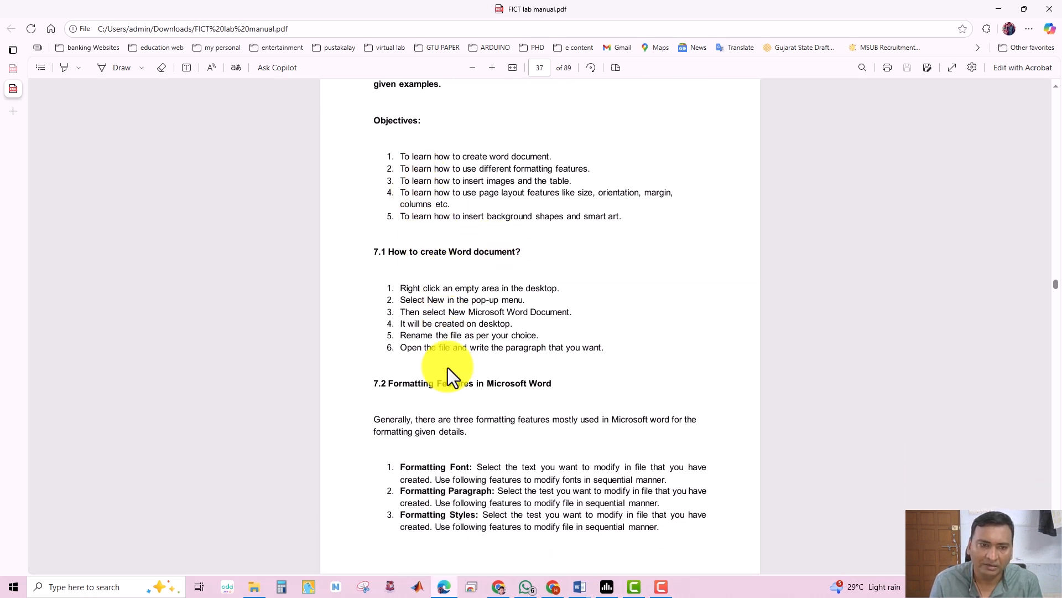
scroll(447, 368, down, 6)
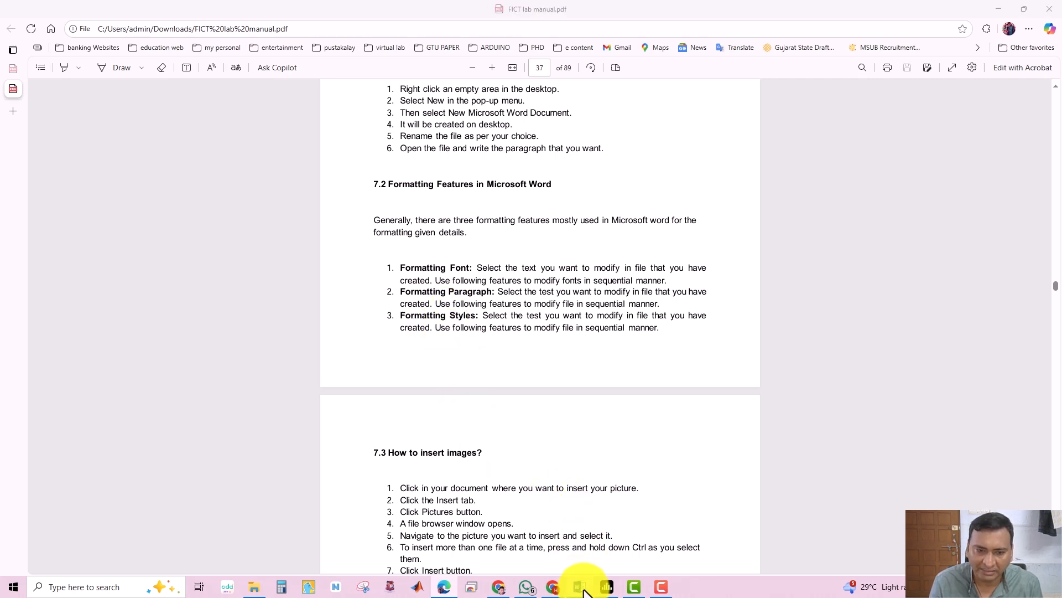
Step: Switch back to Document3 in Word and make the Aim paragraph bold, italic and underlined
mouse_move(579, 586)
click(646, 558)
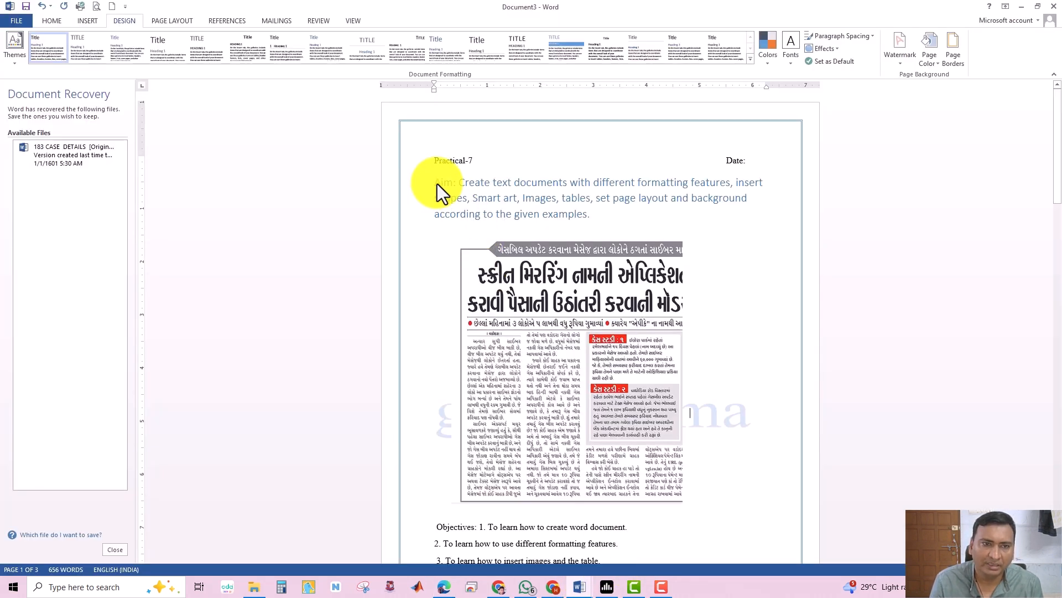
drag(474, 183, 581, 225)
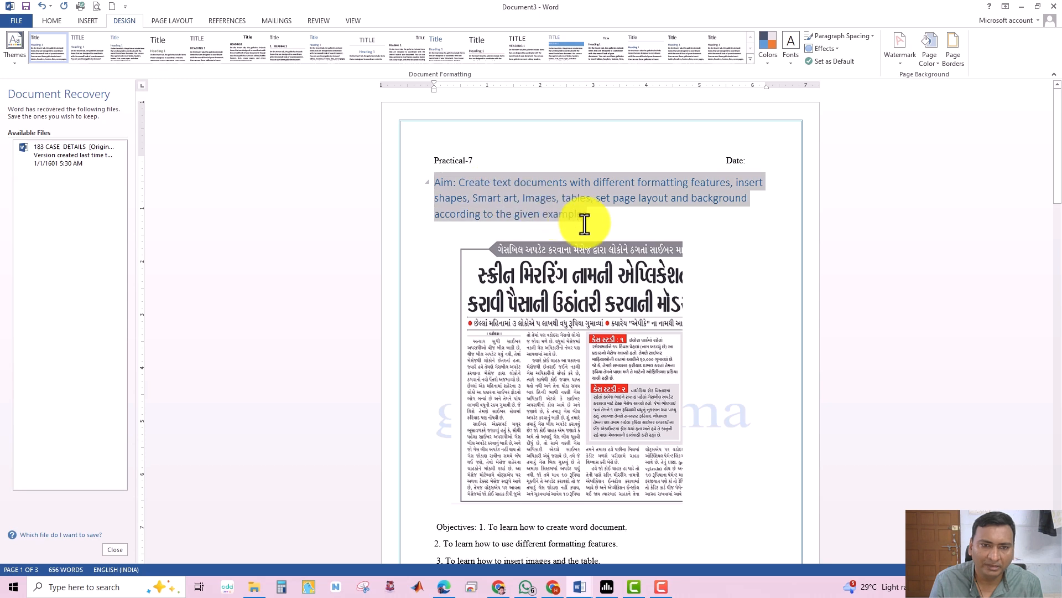
click(49, 20)
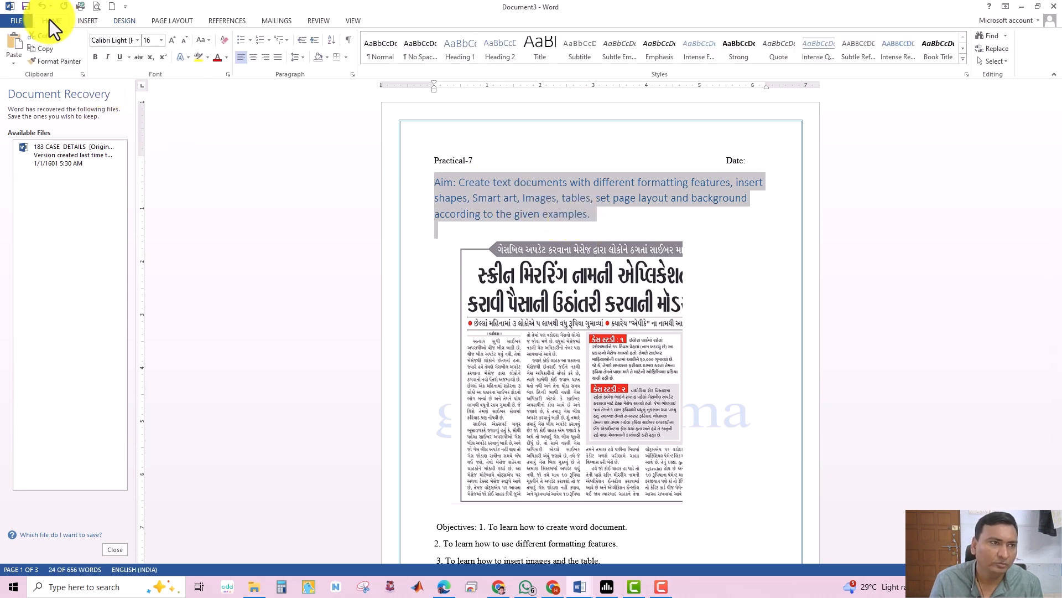
click(95, 59)
click(107, 57)
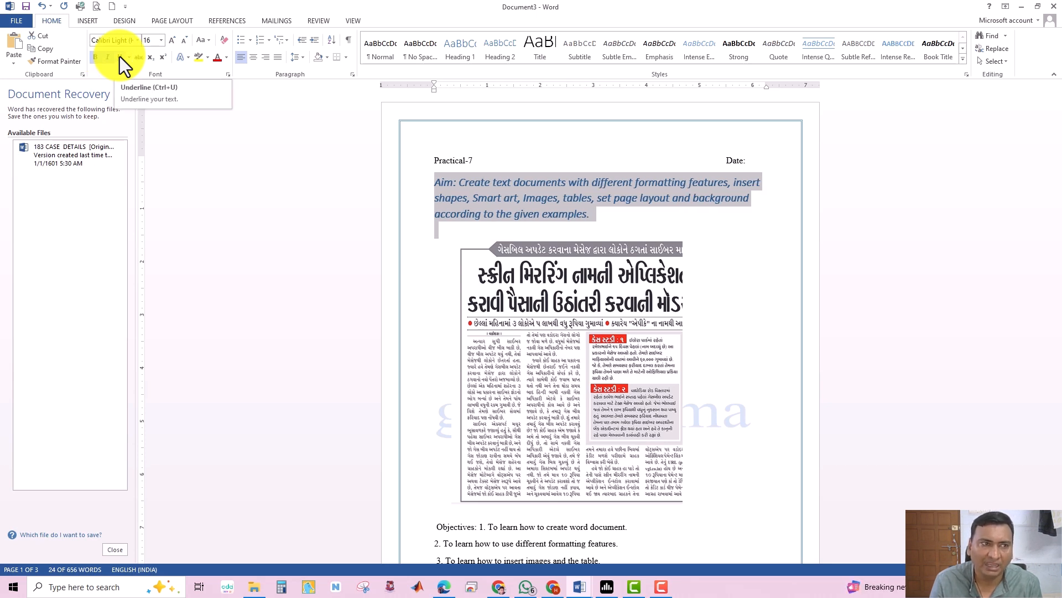
click(120, 57)
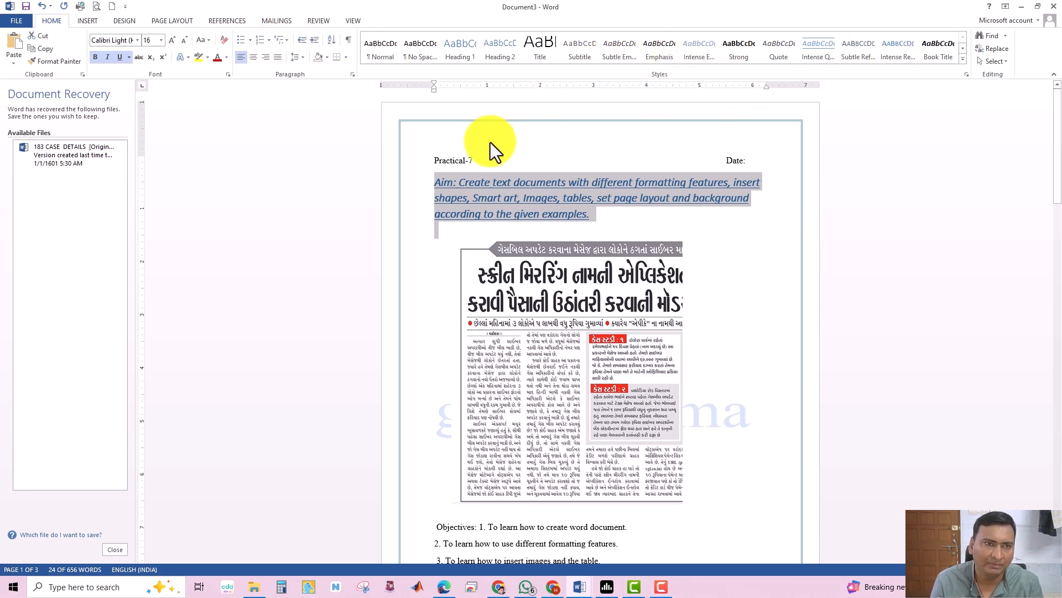
key(Right)
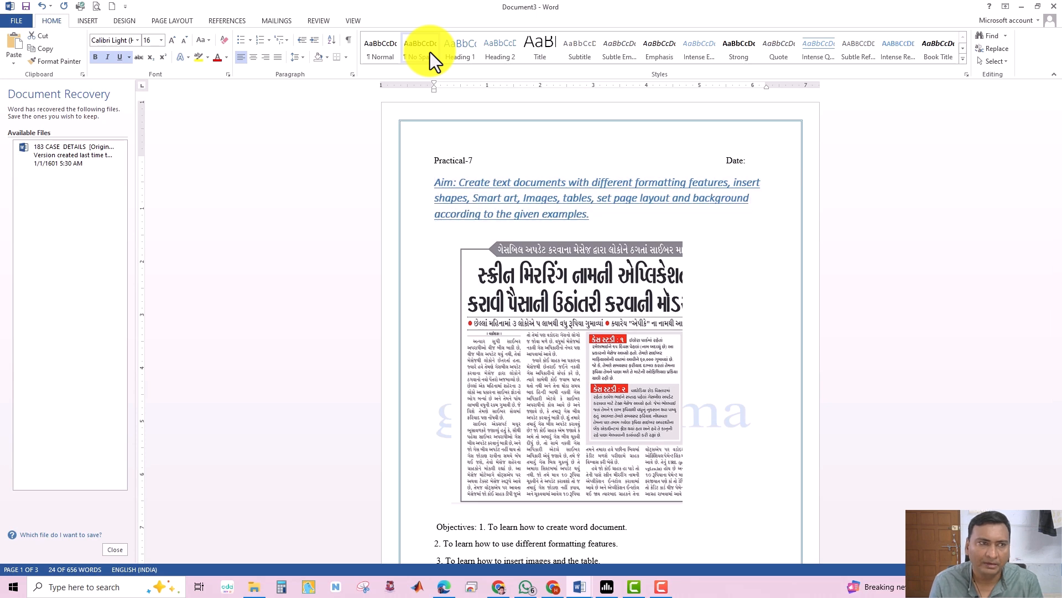
Step: Return to FICT lab manual.pdf in Edge and read sections 7.3 to 7.7 on images, tables, page size, orientation and background shapes
triple_click(550, 235)
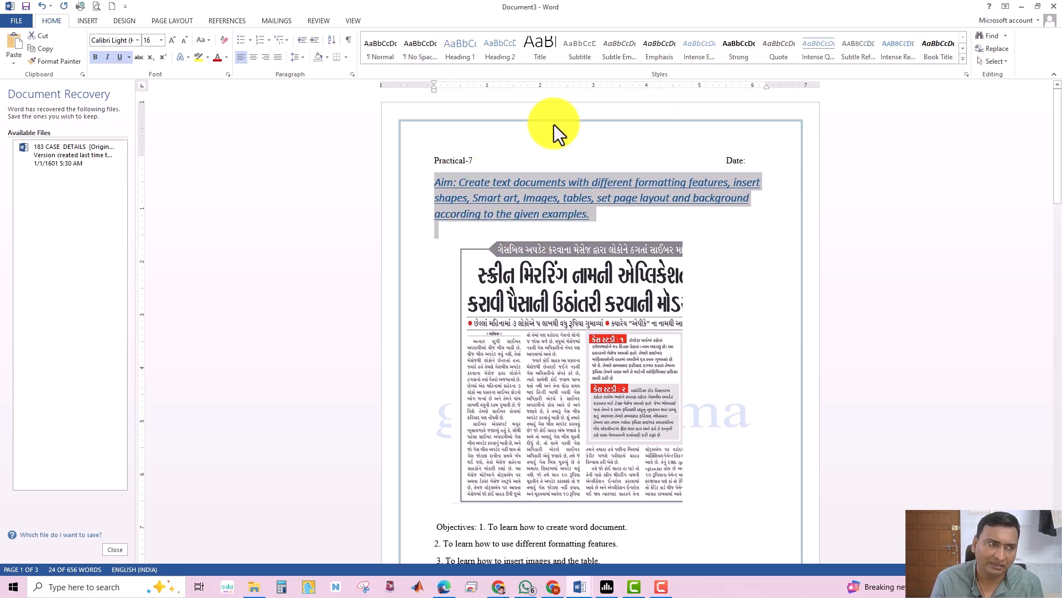
click(496, 590)
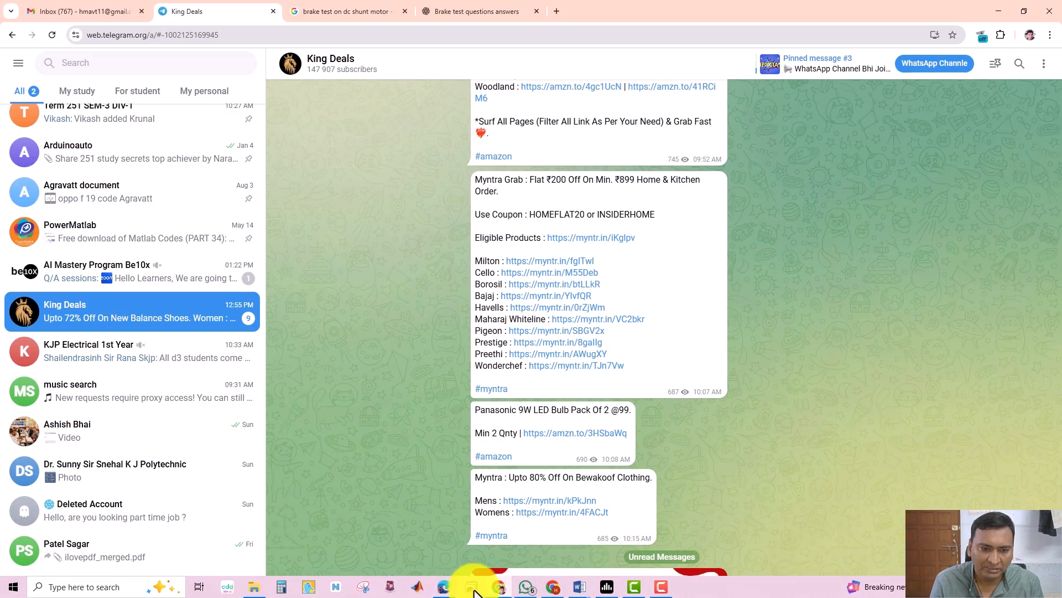
click(552, 588)
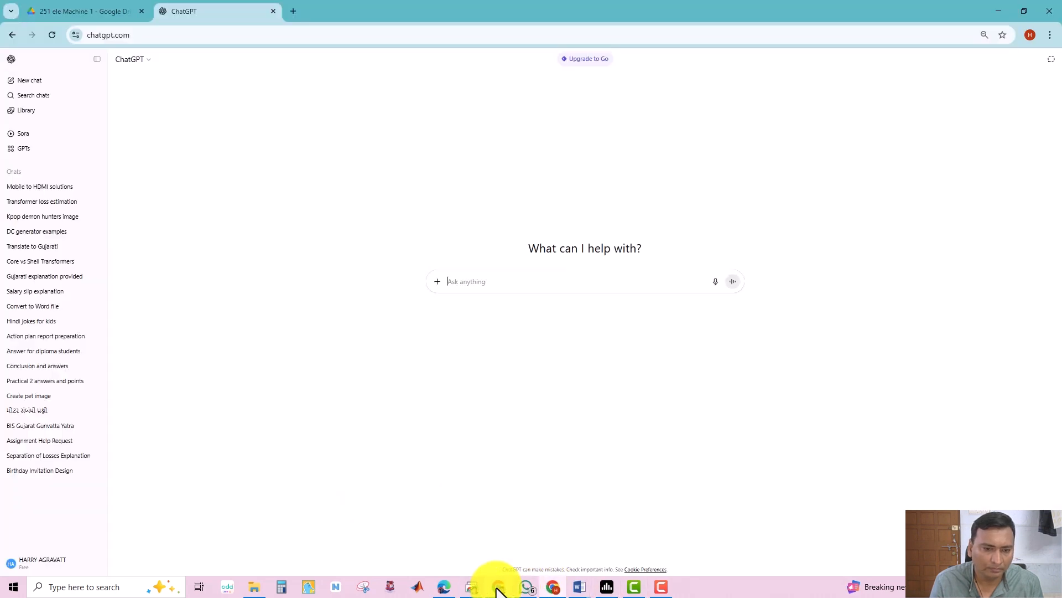
click(445, 591)
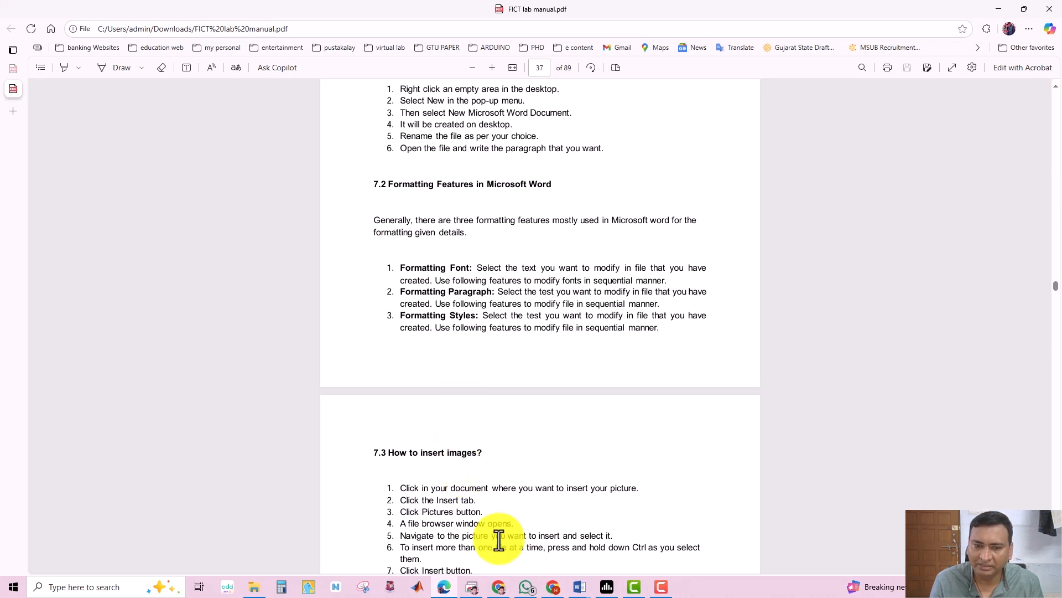
double_click(468, 547)
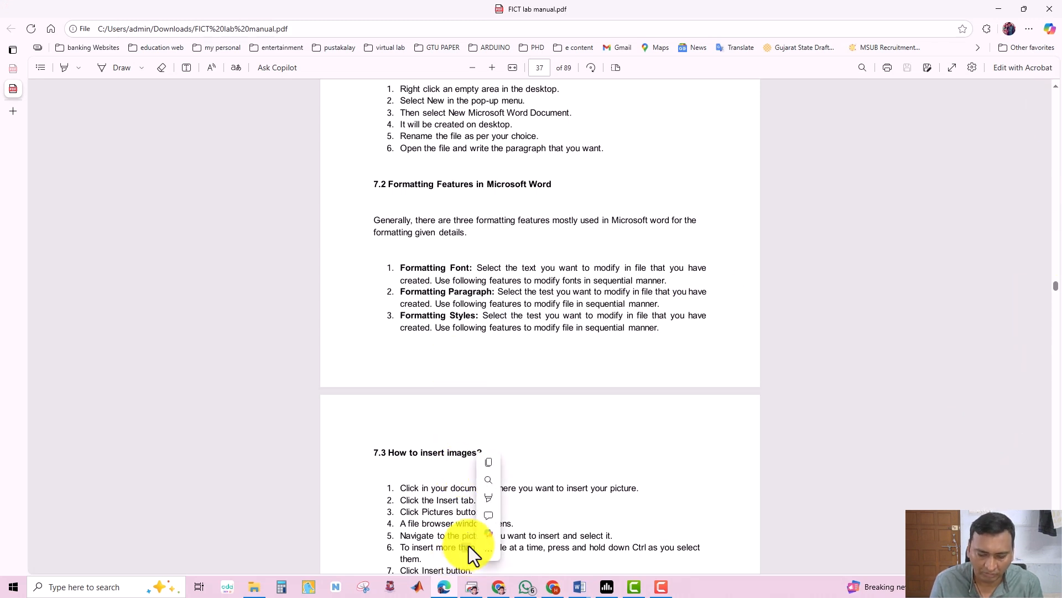
click(448, 421)
scroll(446, 419, down, 5)
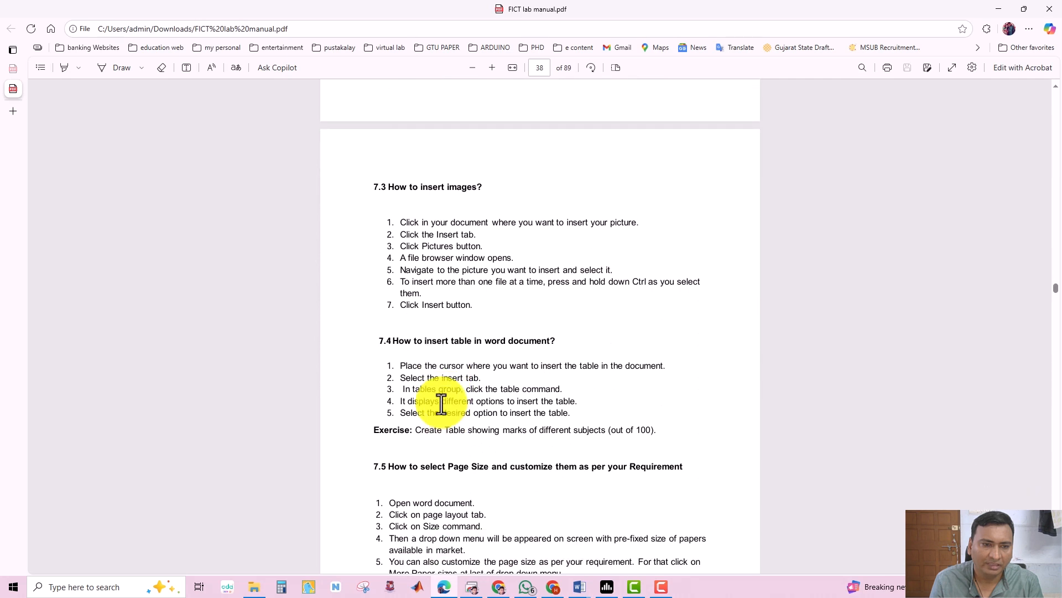
scroll(477, 356, down, 2)
scroll(498, 321, down, 3)
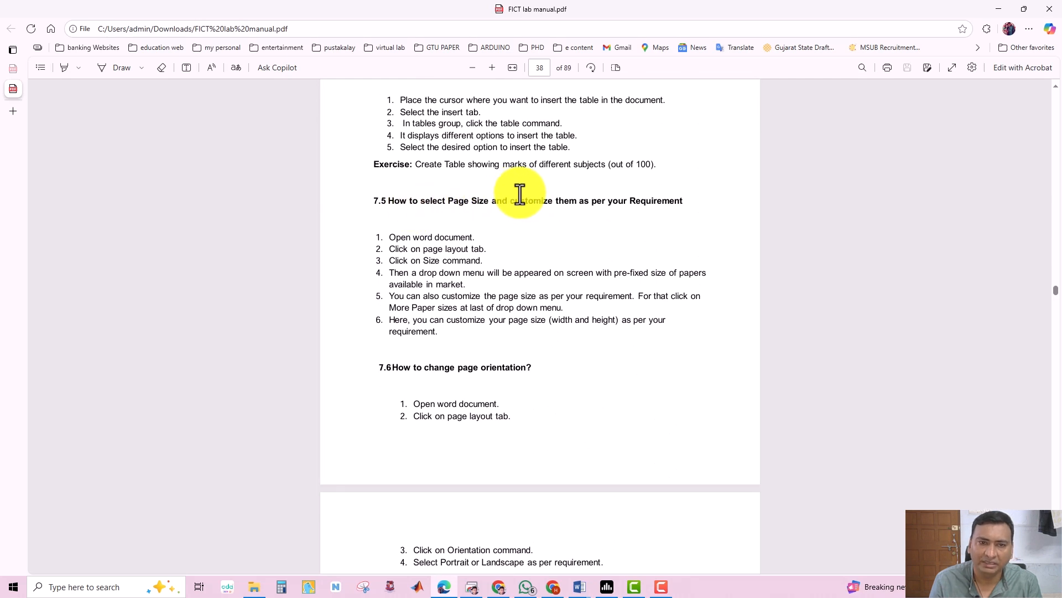
scroll(455, 268, down, 1)
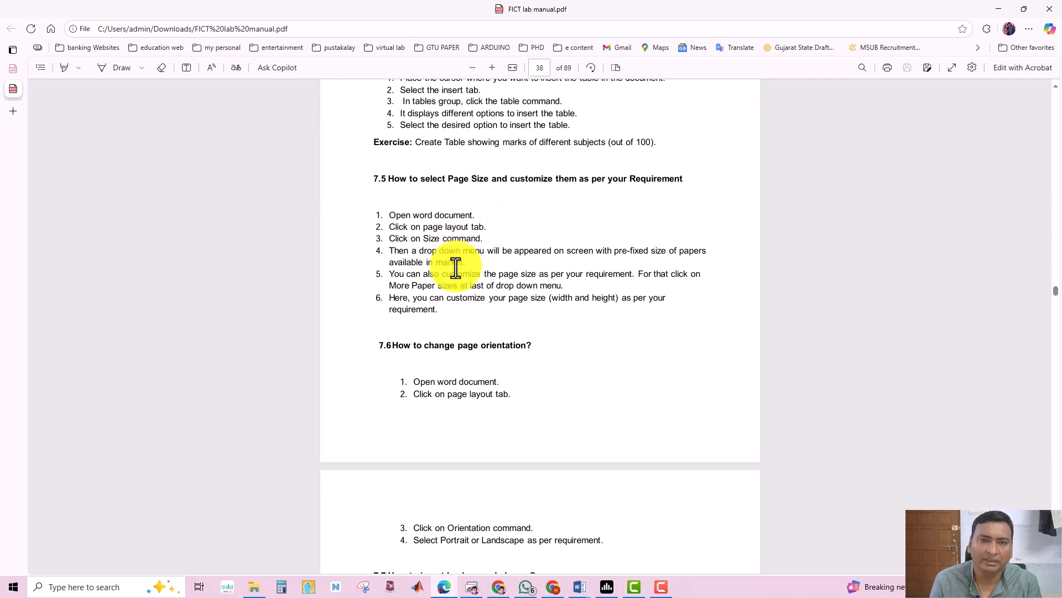
scroll(456, 268, down, 1)
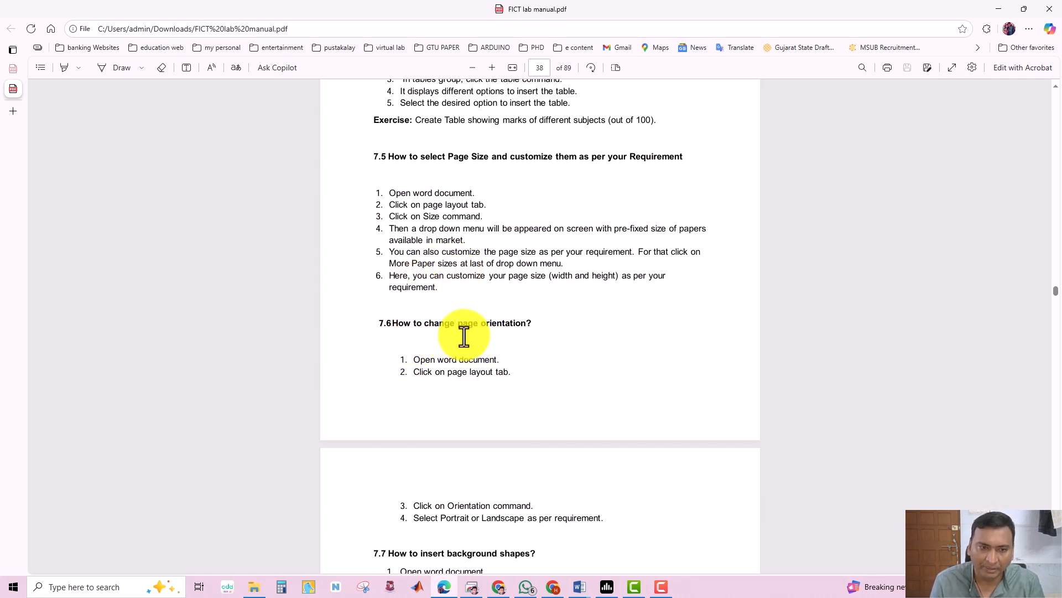
scroll(459, 332, down, 2)
scroll(453, 312, down, 1)
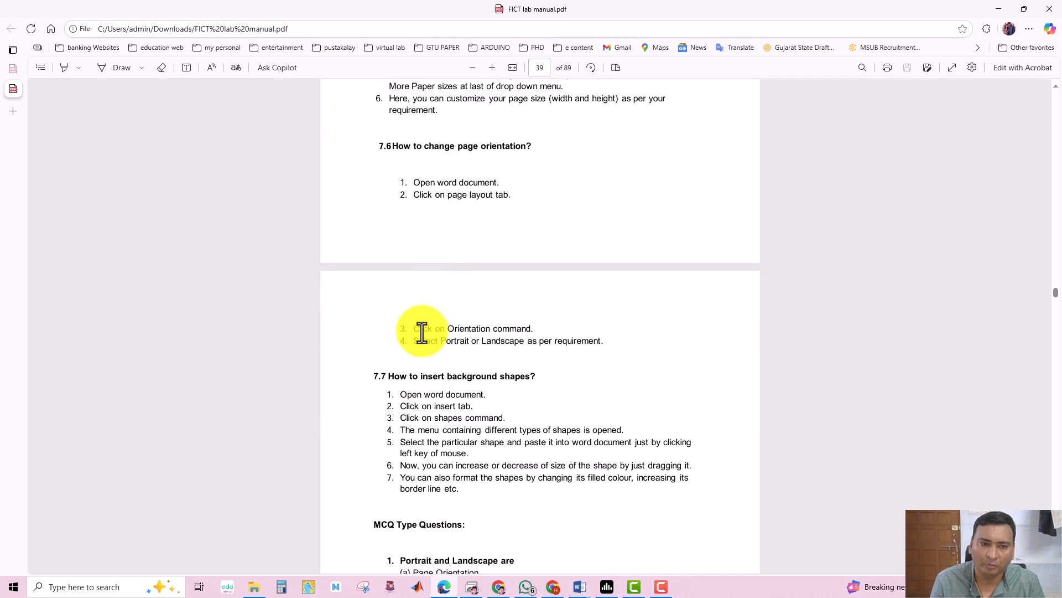
scroll(498, 350, down, 2)
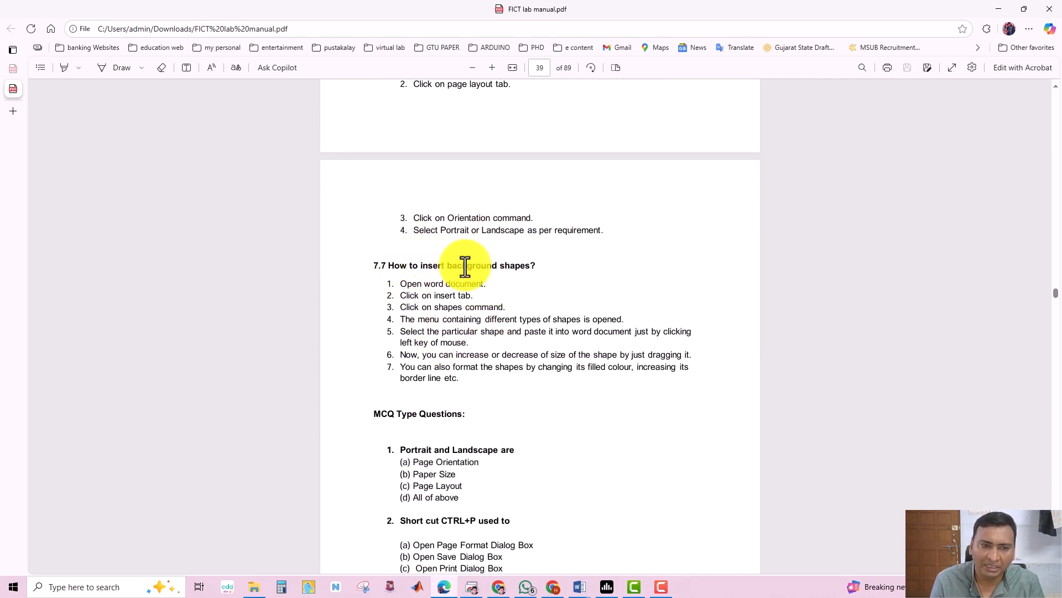
Step: Read the background shapes instructions in section 7.7 and the MCQ questions on orientation, CTRL+P and CTRL+N
scroll(464, 266, down, 1)
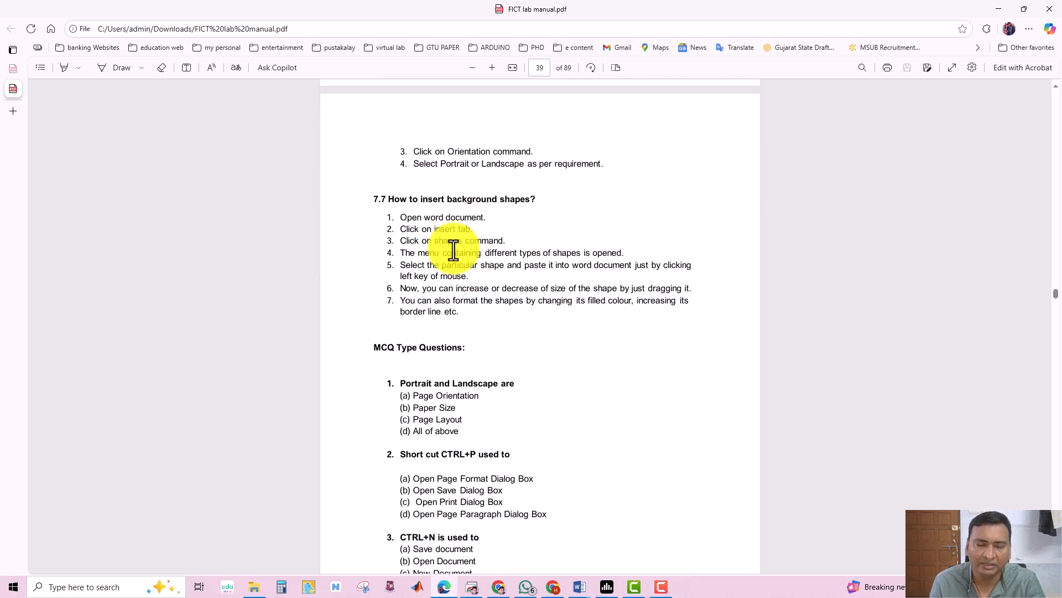
scroll(415, 275, up, 1)
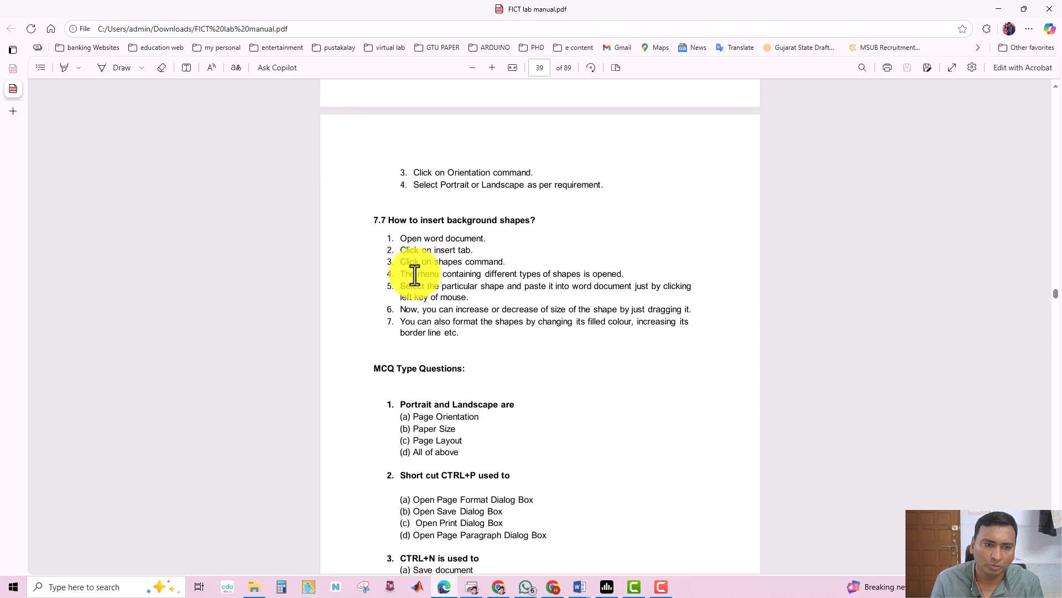
scroll(415, 276, down, 3)
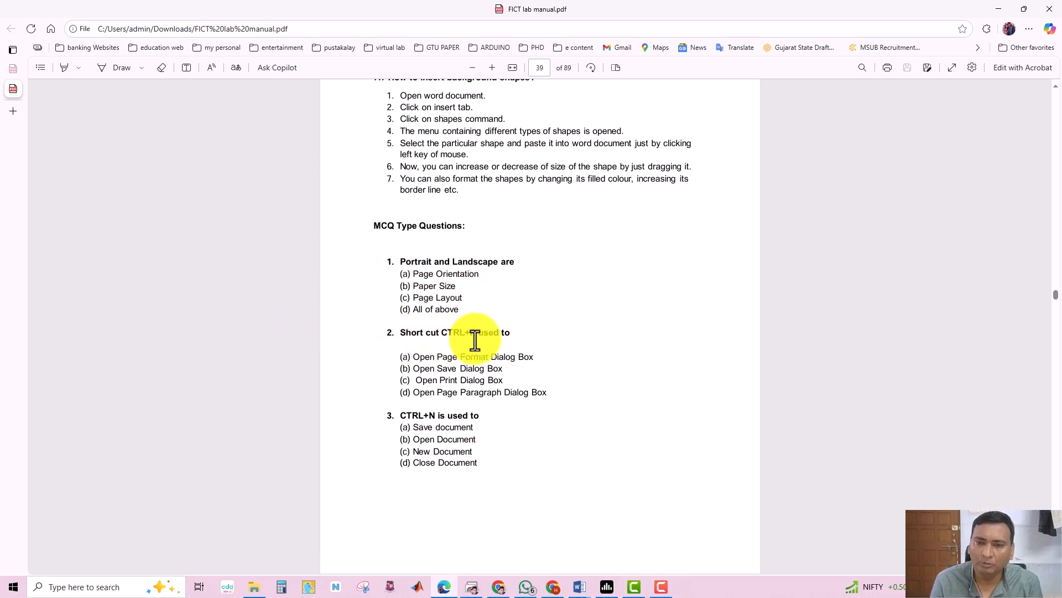
Step: Switch to Document3 in Word, view its print preview and settings, and return to the document without printing
mouse_move(579, 584)
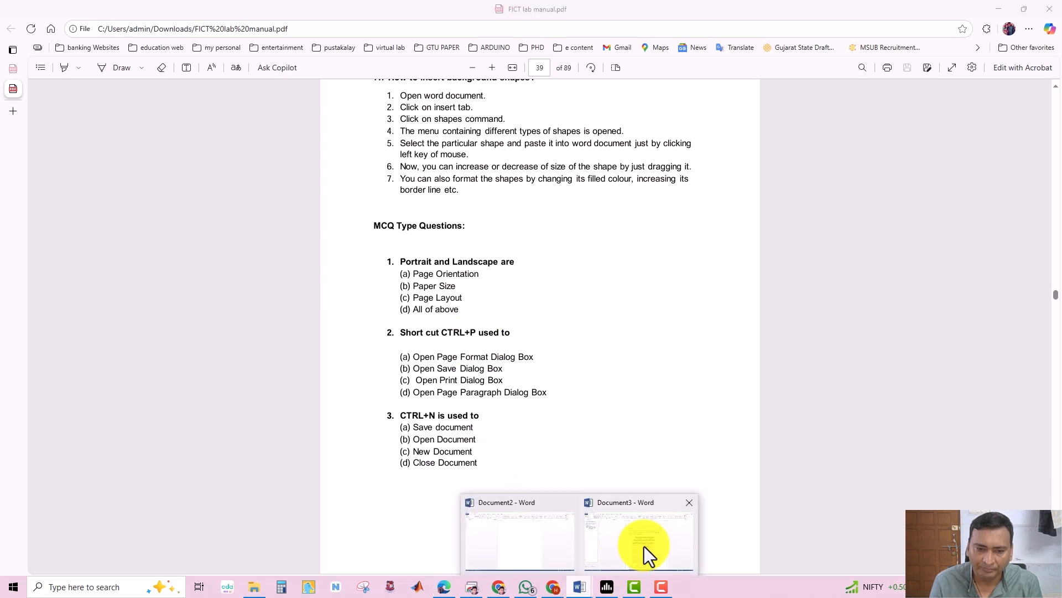
click(644, 546)
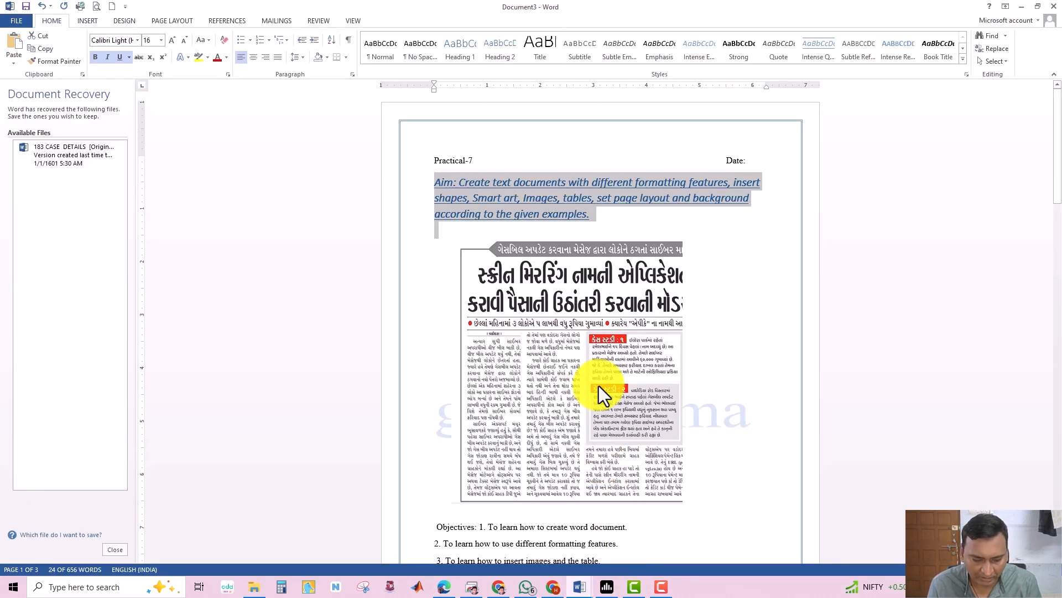
key(ctrl+p)
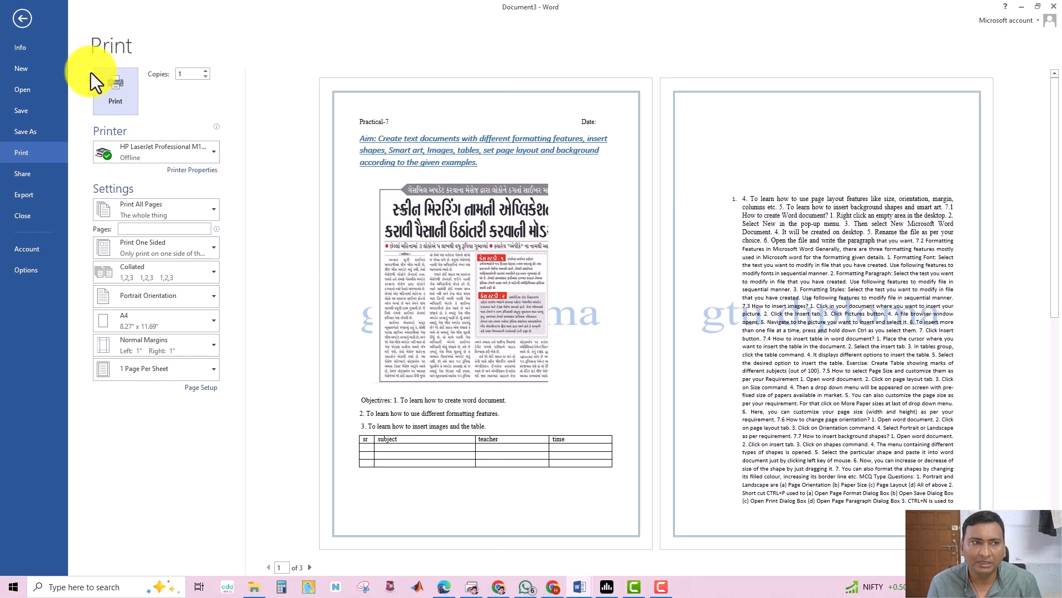
click(17, 22)
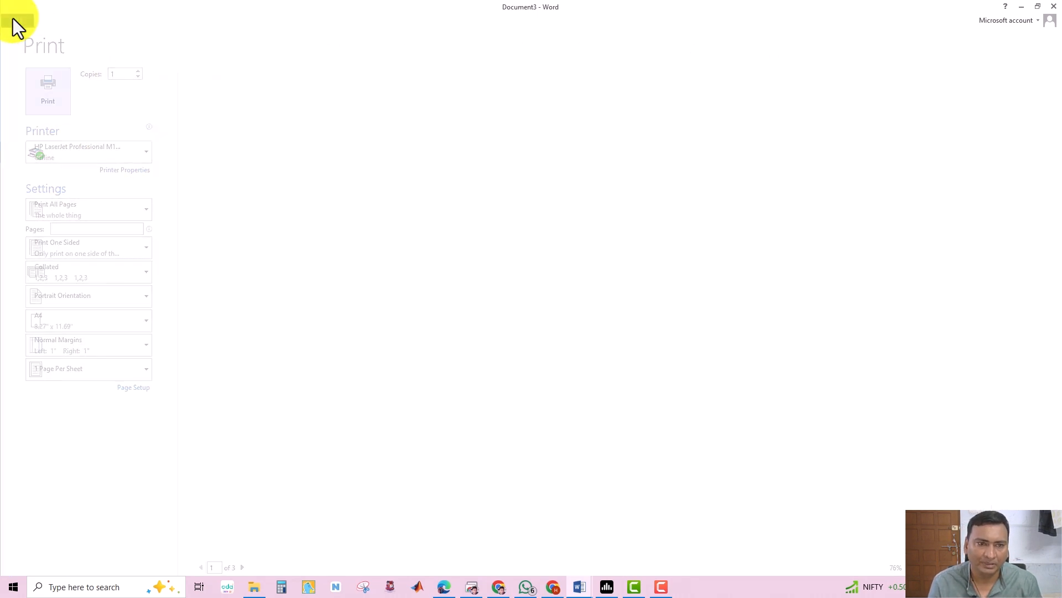
Step: Switch to FICT lab manual.pdf in Edge and select the answers "New Document" for CTRL+N and "Open Print Dialog Box" for CTRL+P
click(442, 586)
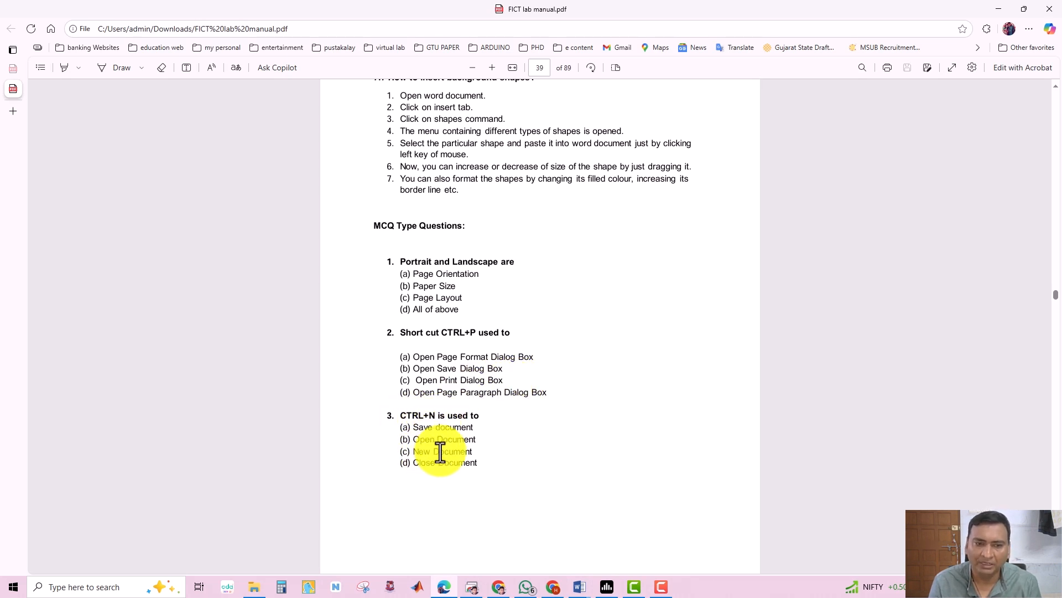
drag(401, 451, 473, 450)
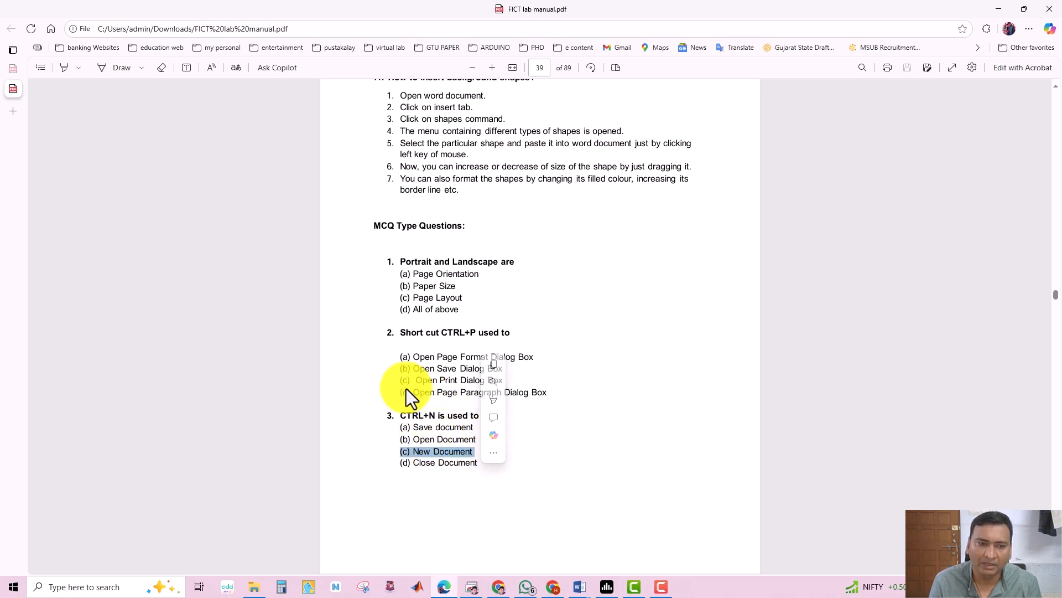
drag(393, 379, 505, 384)
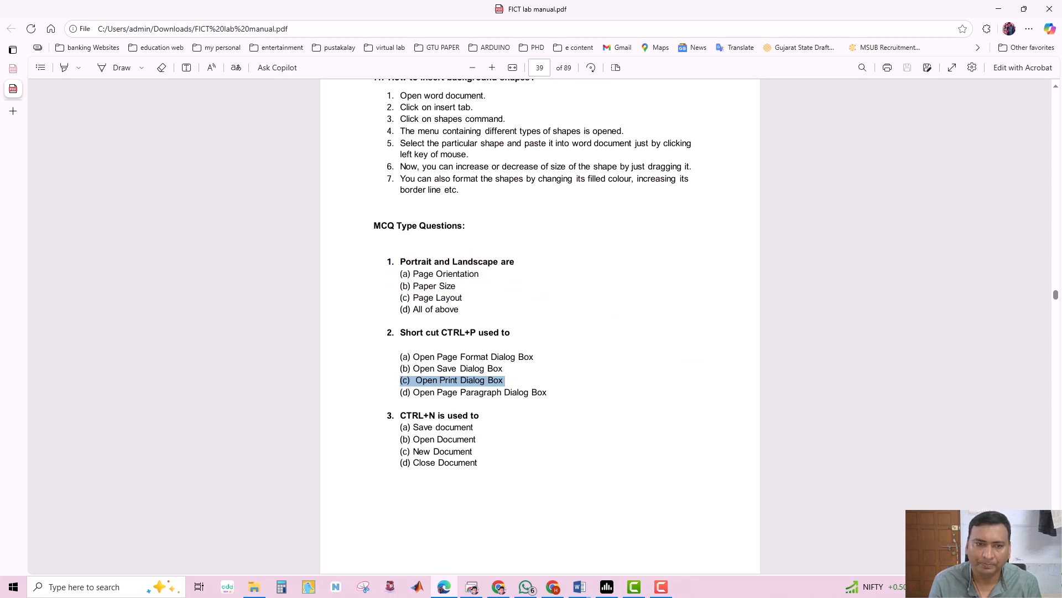
Step: Clear the text selection and read MCQ question 4 about the paper size missing from the size list
scroll(540, 327, down, 2)
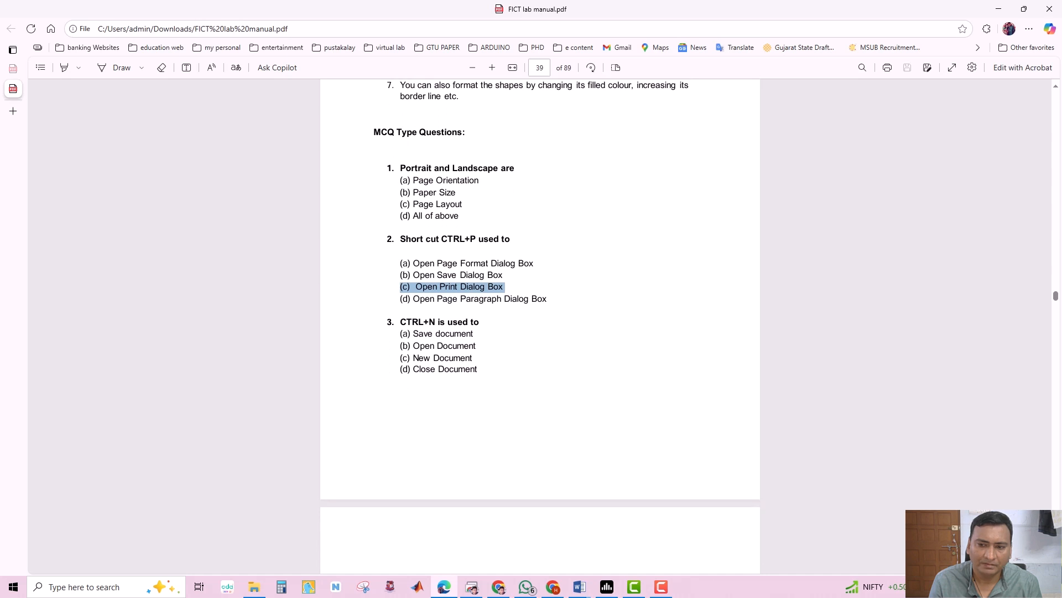
scroll(661, 434, down, 2)
click(647, 431)
scroll(637, 430, down, 5)
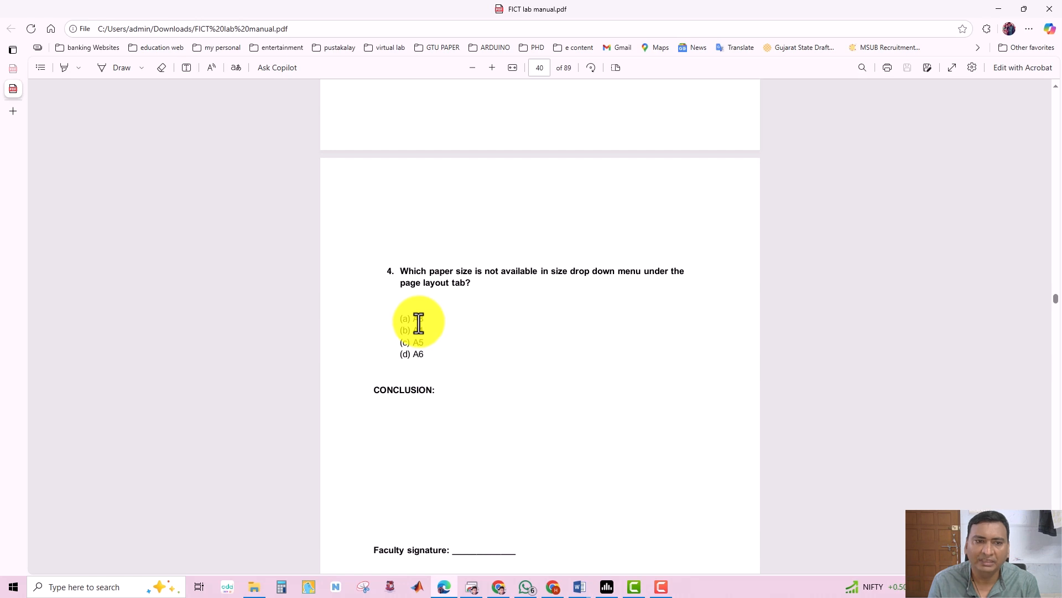
Step: Switch to Document3 in Word and check which of the A3, A4, A5 and A6 paper sizes are offered
mouse_move(586, 591)
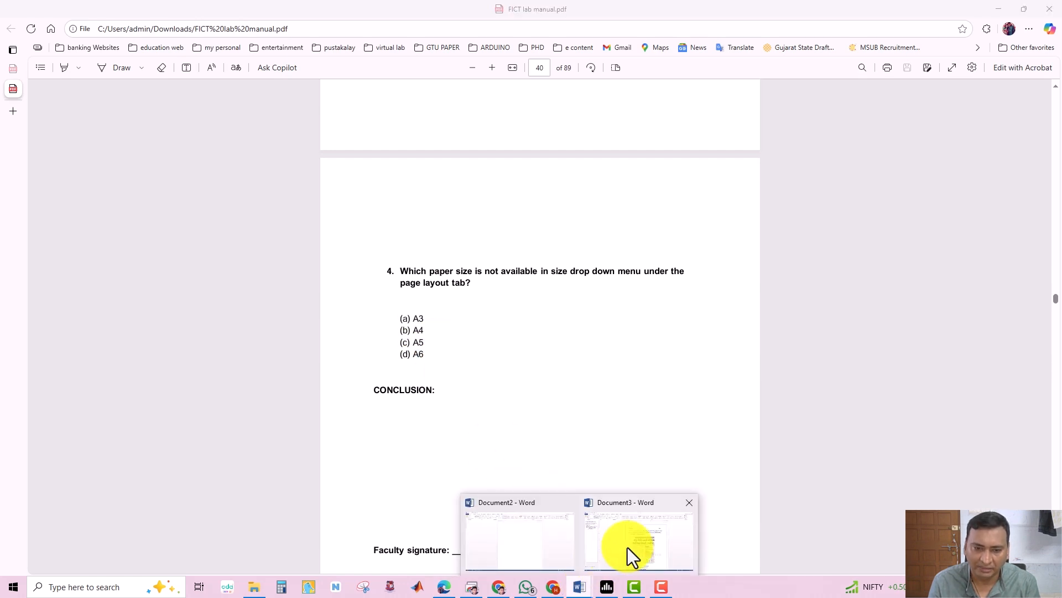
click(614, 548)
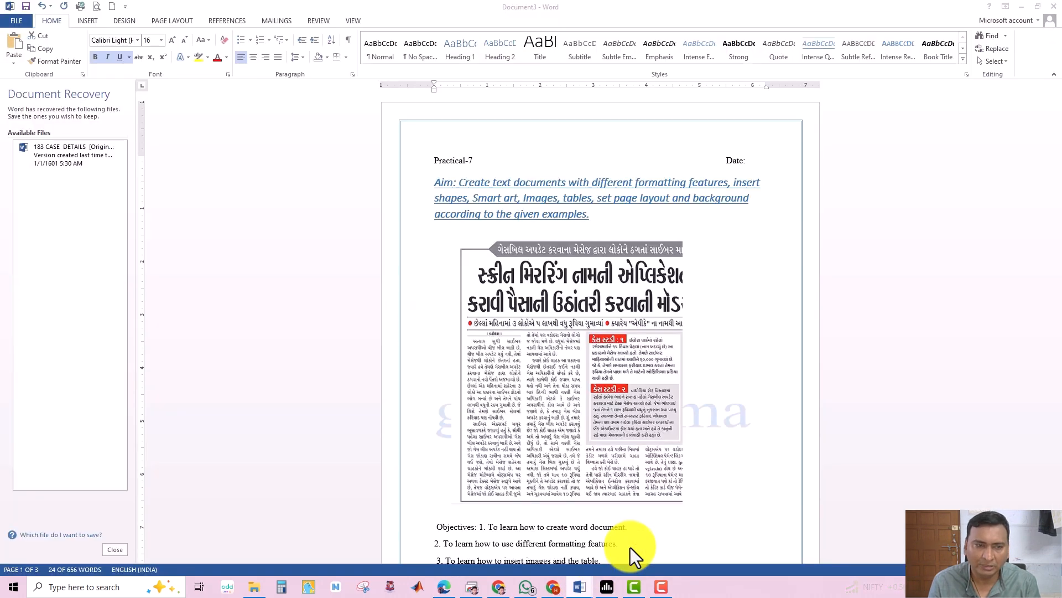
click(189, 21)
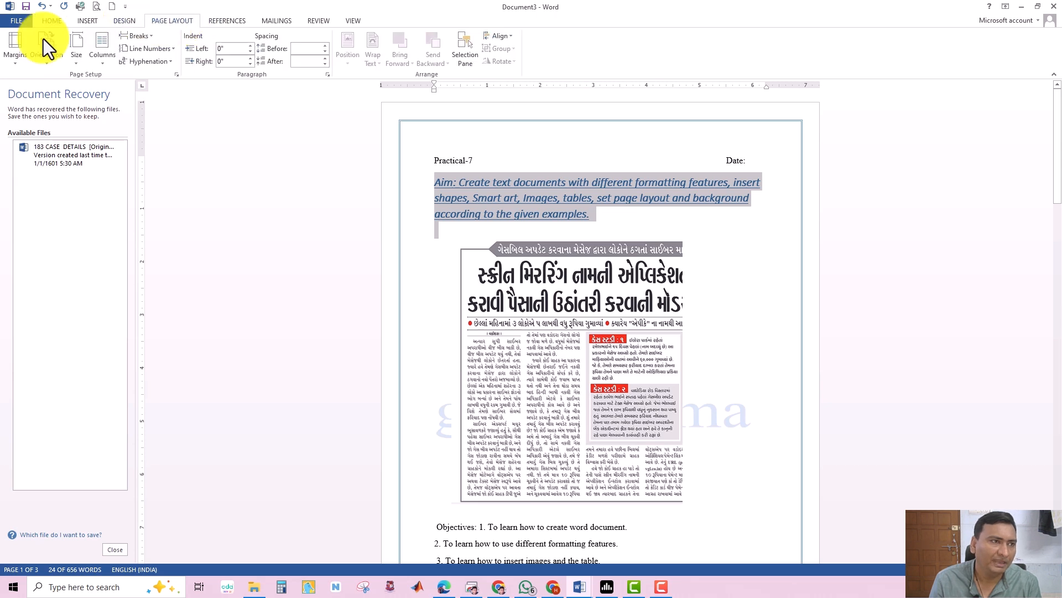
click(75, 62)
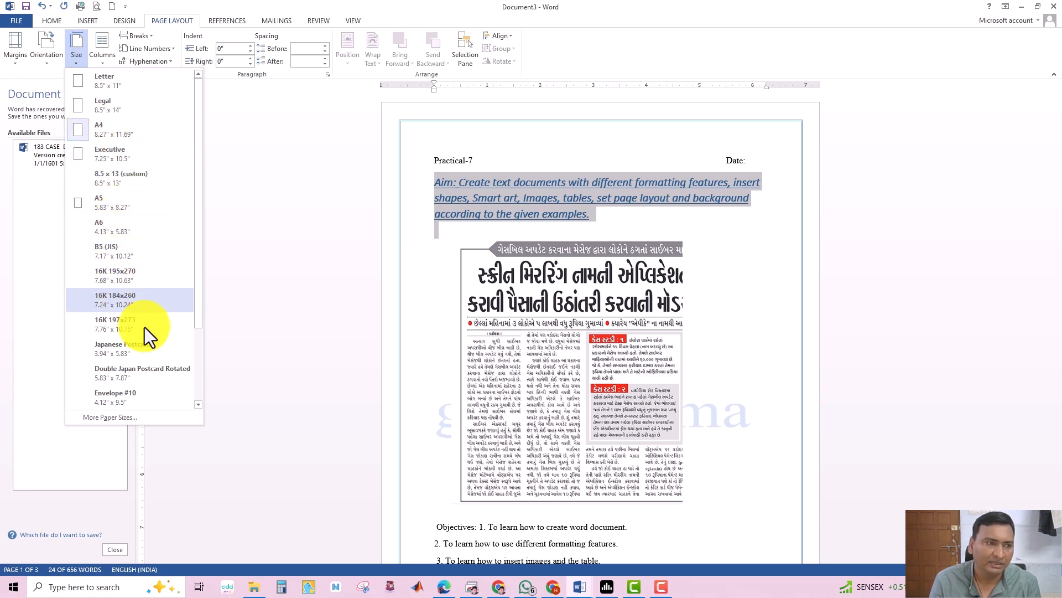
click(579, 588)
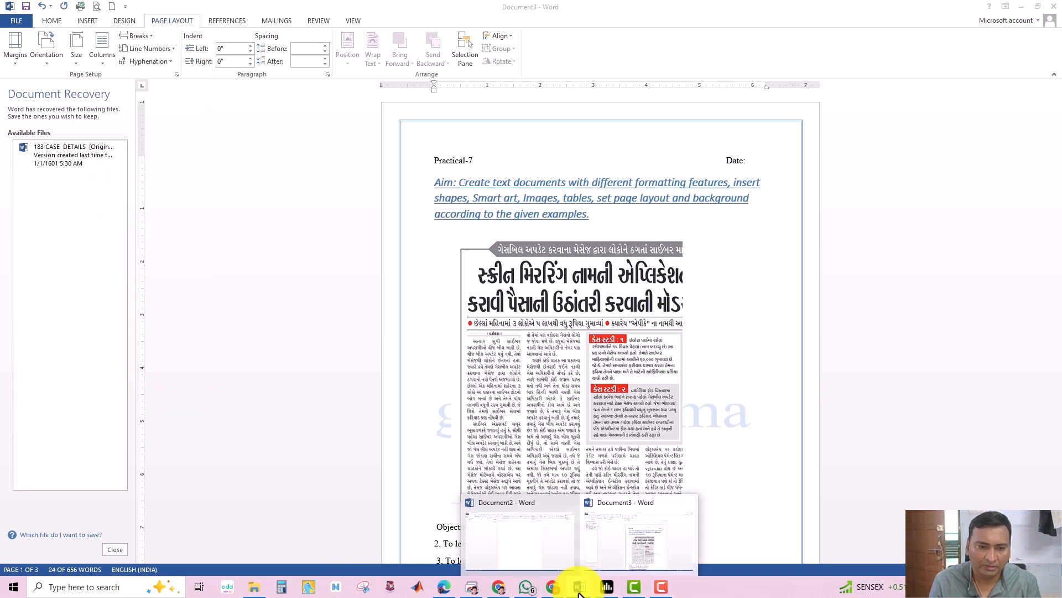
Step: Return to FICT lab manual.pdf in Edge, select the A3 answer to question 4, and review the conclusion and faculty signature area
click(442, 585)
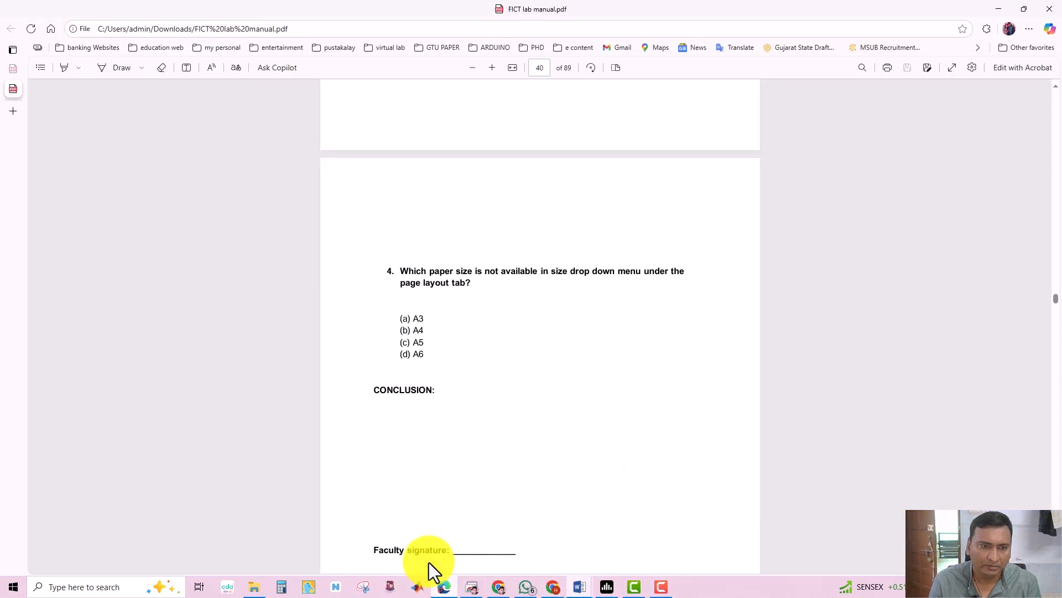
triple_click(408, 319)
click(451, 392)
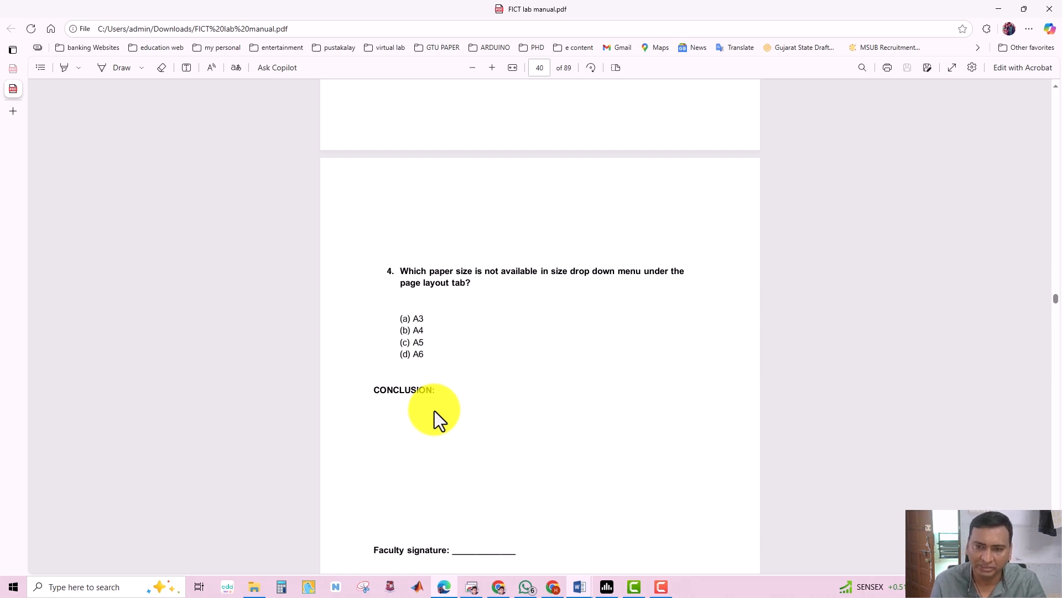
scroll(434, 413, down, 2)
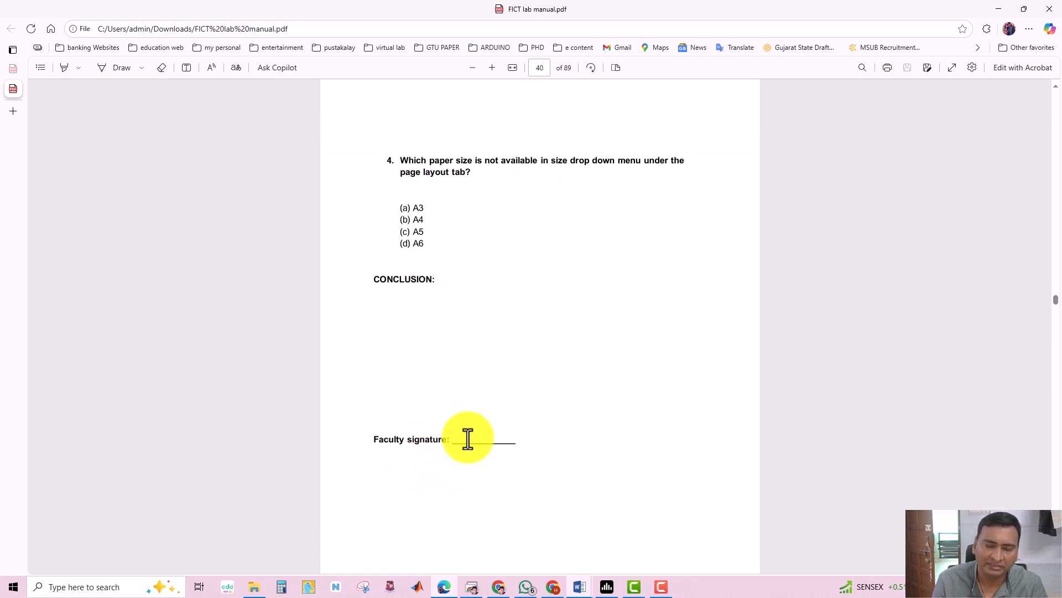
scroll(467, 437, up, 3)
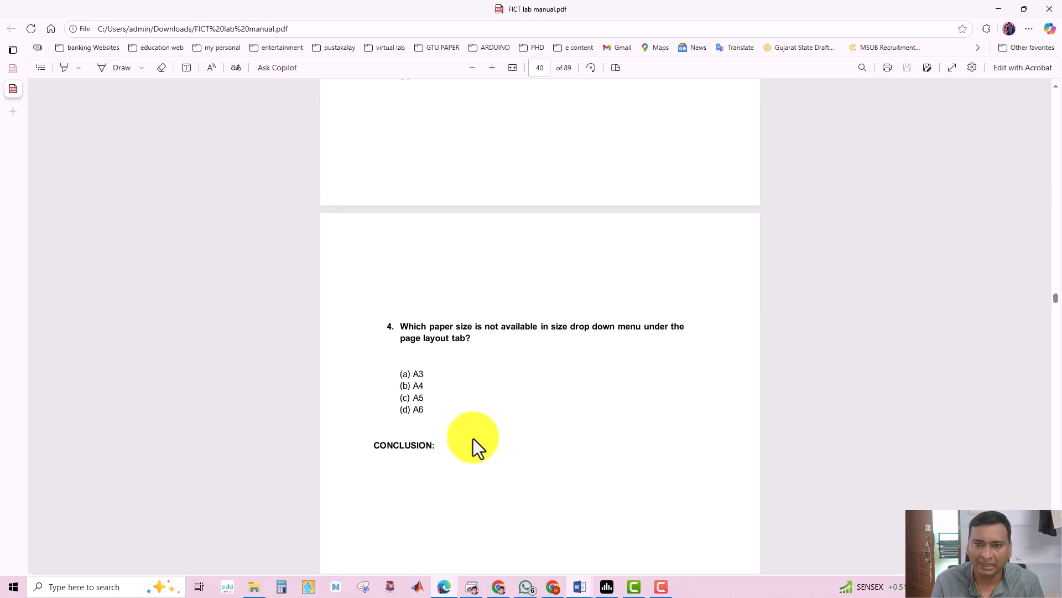
Step: Switch back to Document3 in Word and display the font, paragraph and style formatting commands
mouse_move(579, 585)
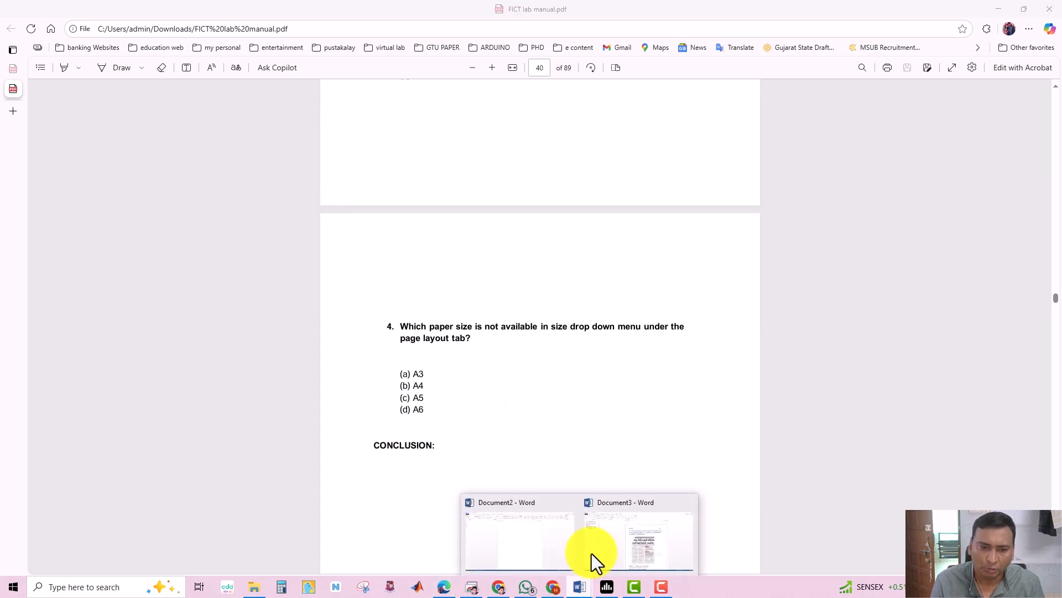
click(615, 545)
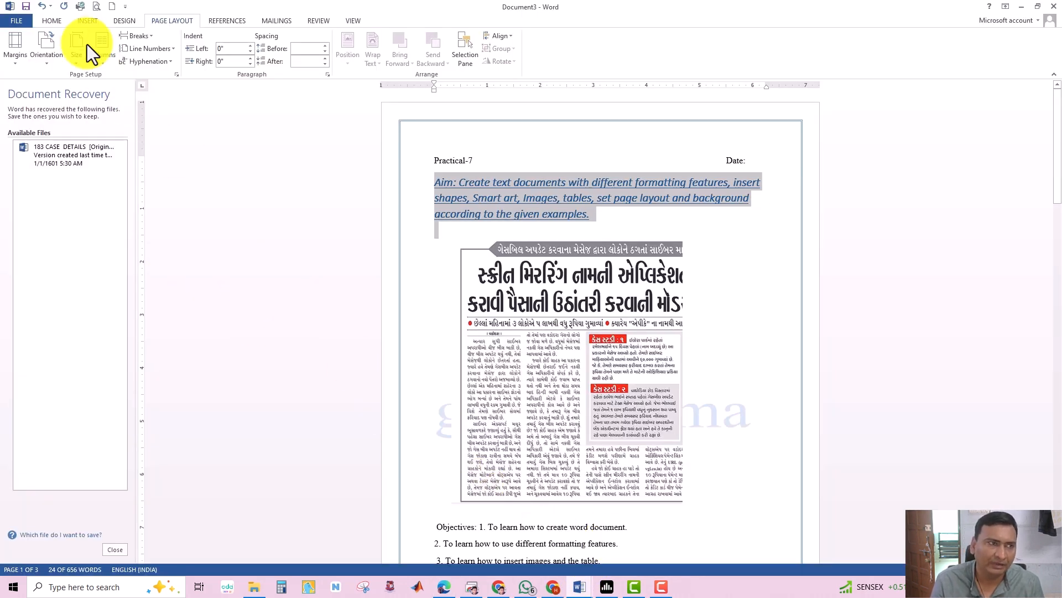
click(52, 20)
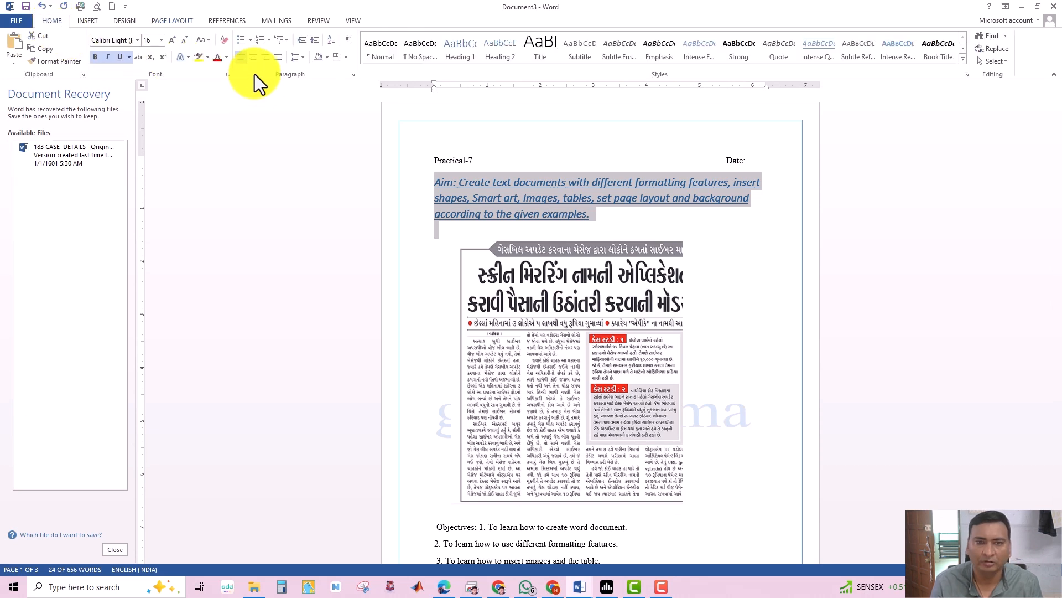